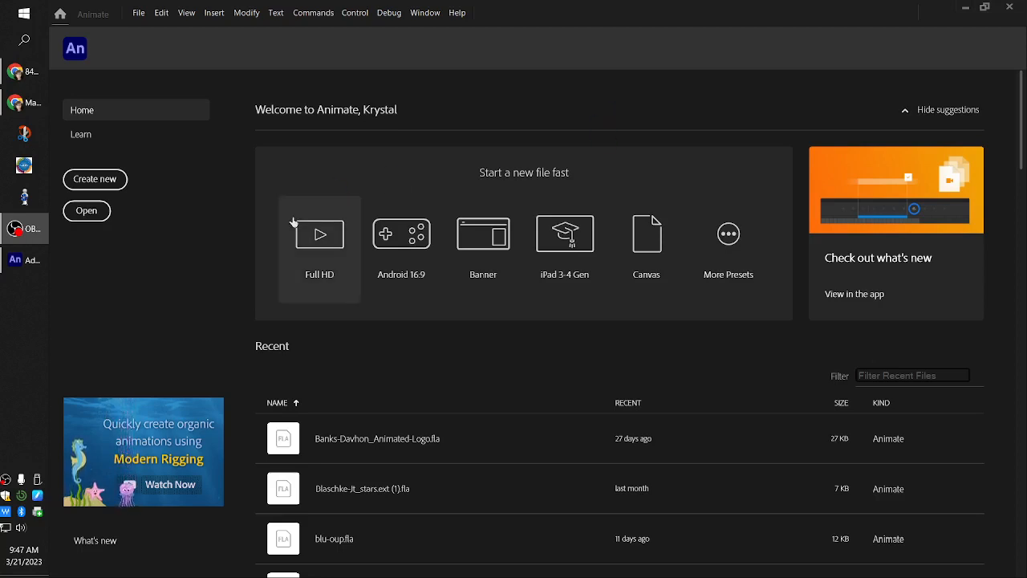
# Create a new Full HD document and fit the whole stage in the window.
pyautogui.click(321, 233)
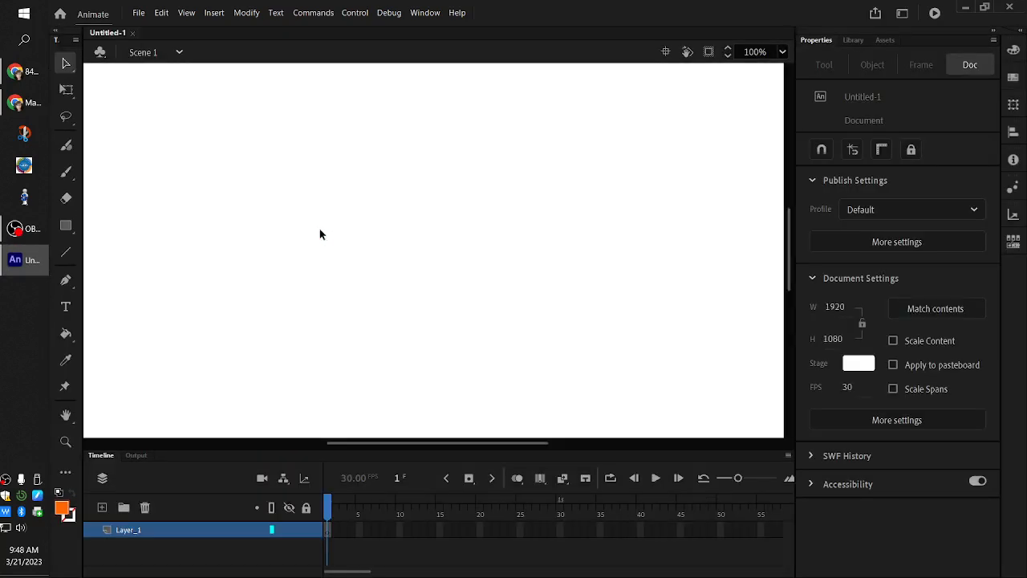
pyautogui.click(782, 51)
pyautogui.click(785, 75)
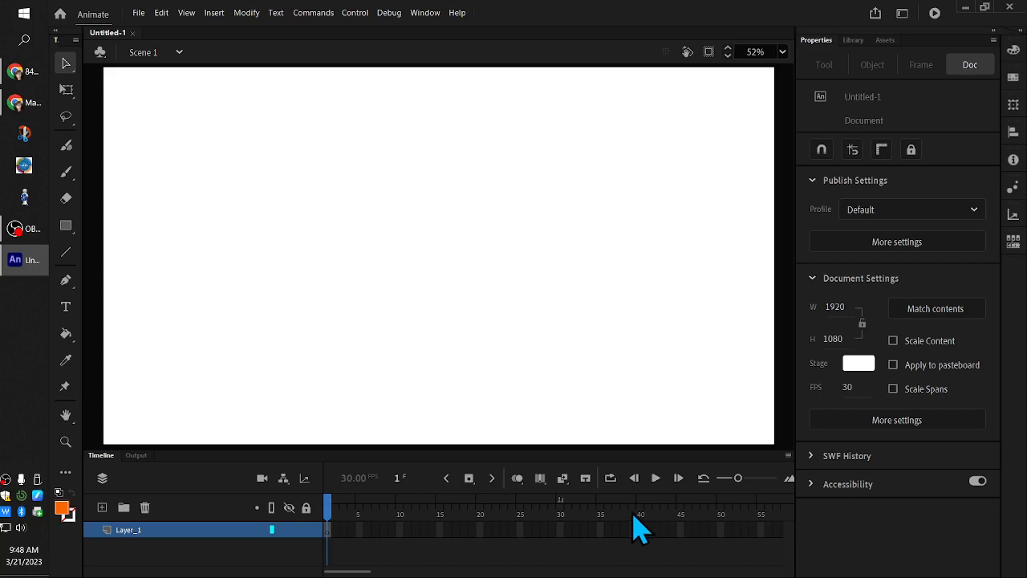
# Import 2-heads-template(chibi).PNG from the Turnaround Templates folder onto the stage.
pyautogui.click(135, 15)
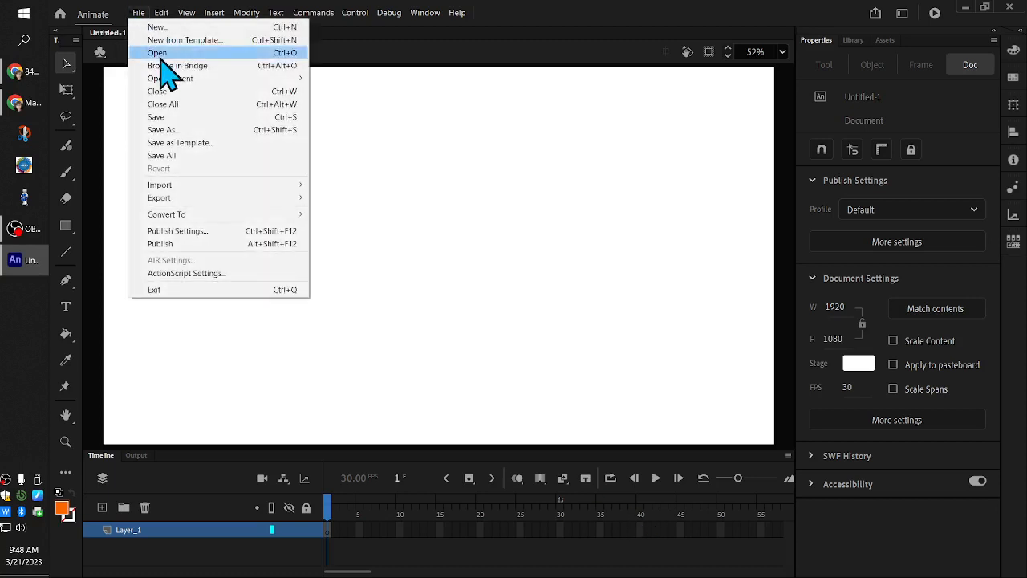
pyautogui.moveTo(199, 186)
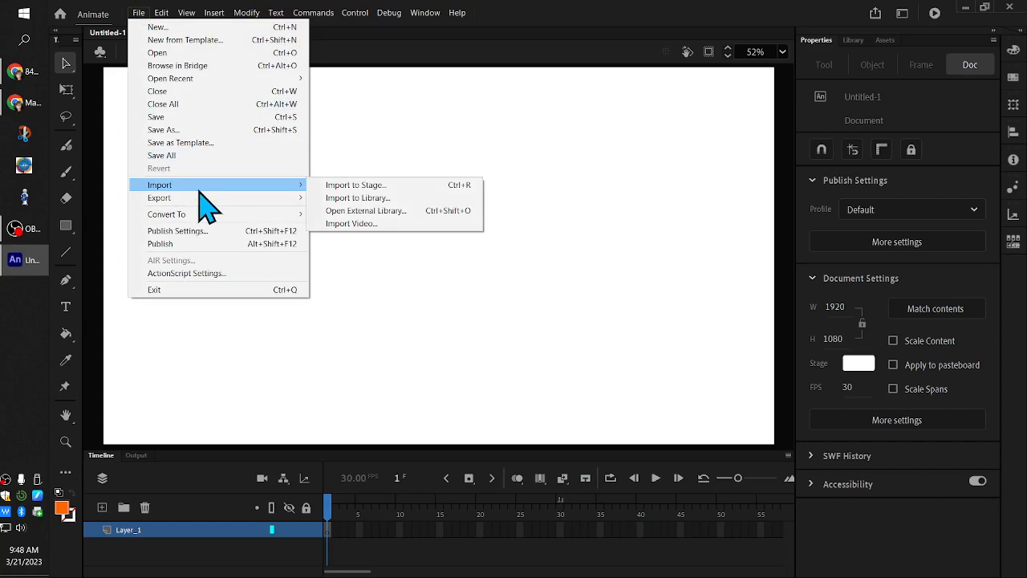
pyautogui.click(335, 188)
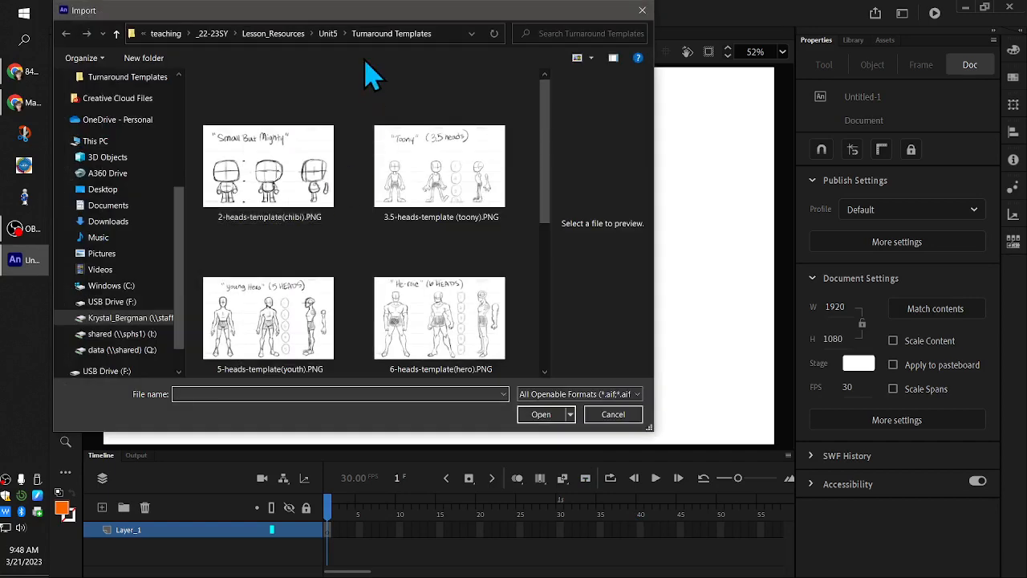
pyautogui.moveTo(367, 18); pyautogui.dragTo(445, 54)
pyautogui.moveTo(624, 211); pyautogui.dragTo(625, 257)
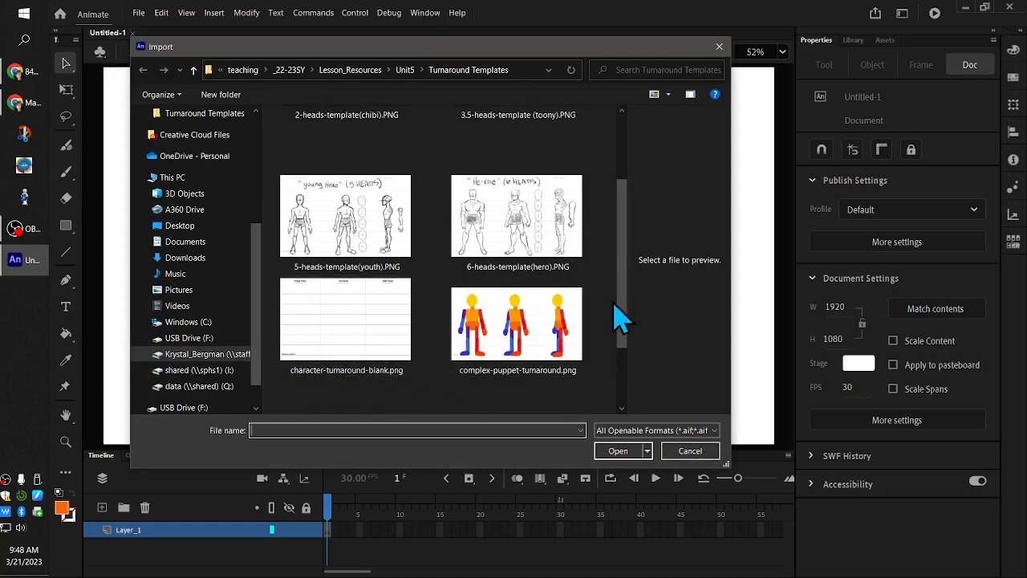
pyautogui.moveTo(619, 314); pyautogui.dragTo(624, 249)
pyautogui.click(339, 225)
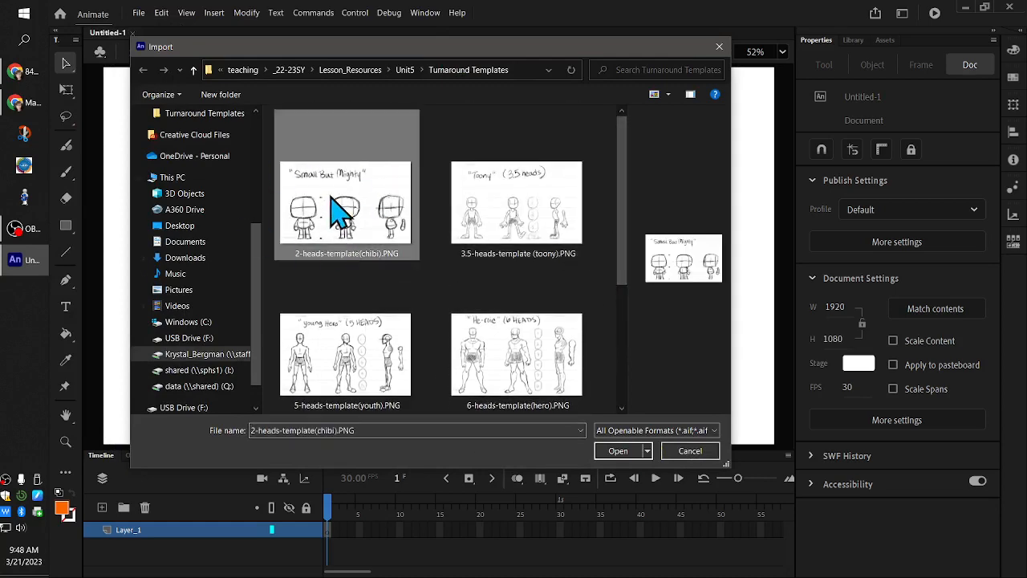
pyautogui.click(617, 450)
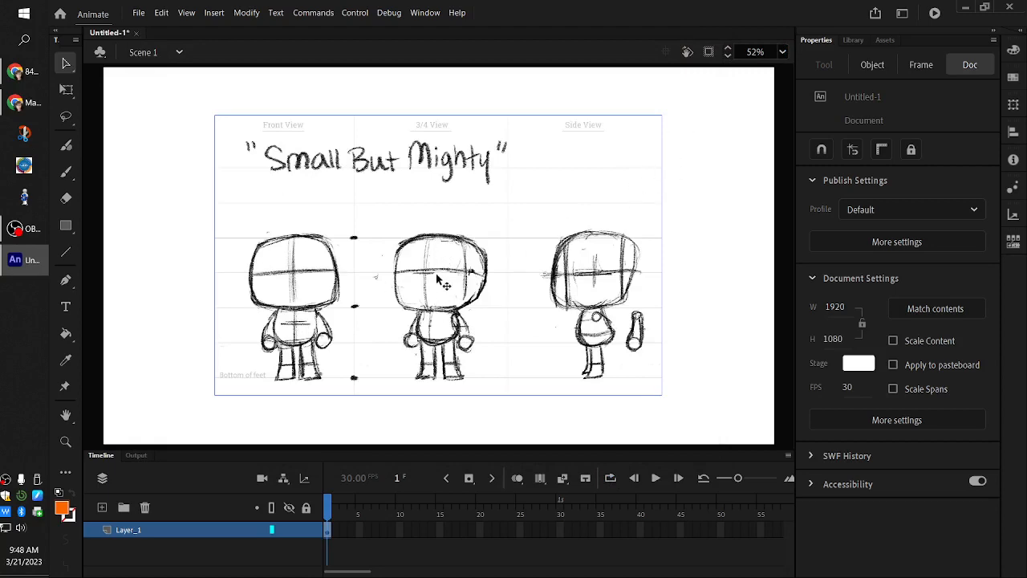
# Move the imported template image on the stage to about X 248, Y 180.
pyautogui.moveTo(444, 282)
pyautogui.mouseDown()
pyautogui.moveTo(385, 309)
pyautogui.moveTo(452, 316)
pyautogui.moveTo(417, 291)
pyautogui.moveTo(450, 286)
pyautogui.moveTo(438, 270)
pyautogui.moveTo(457, 276)
pyautogui.mouseUp()
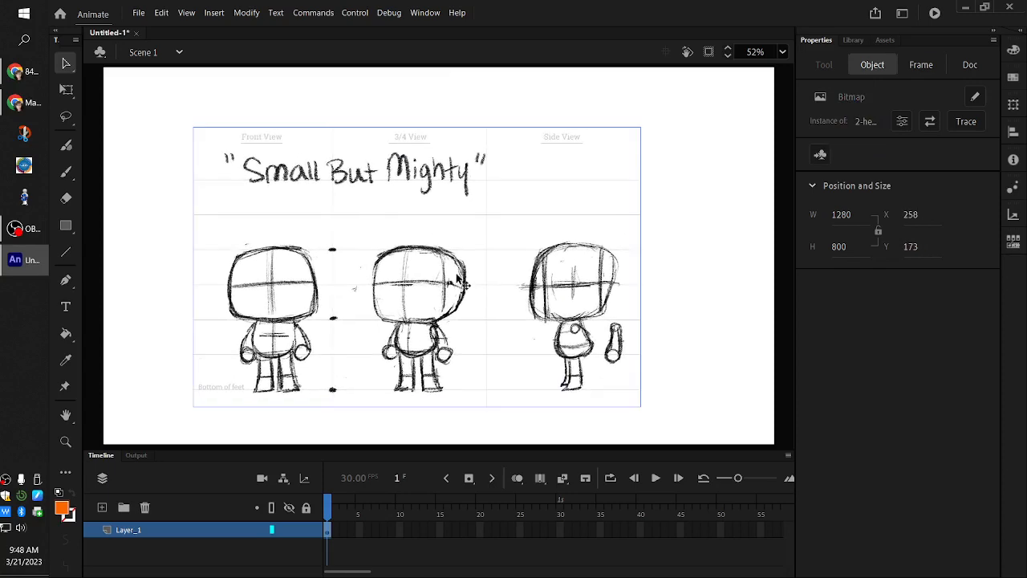
pyautogui.moveTo(539, 296); pyautogui.dragTo(507, 313)
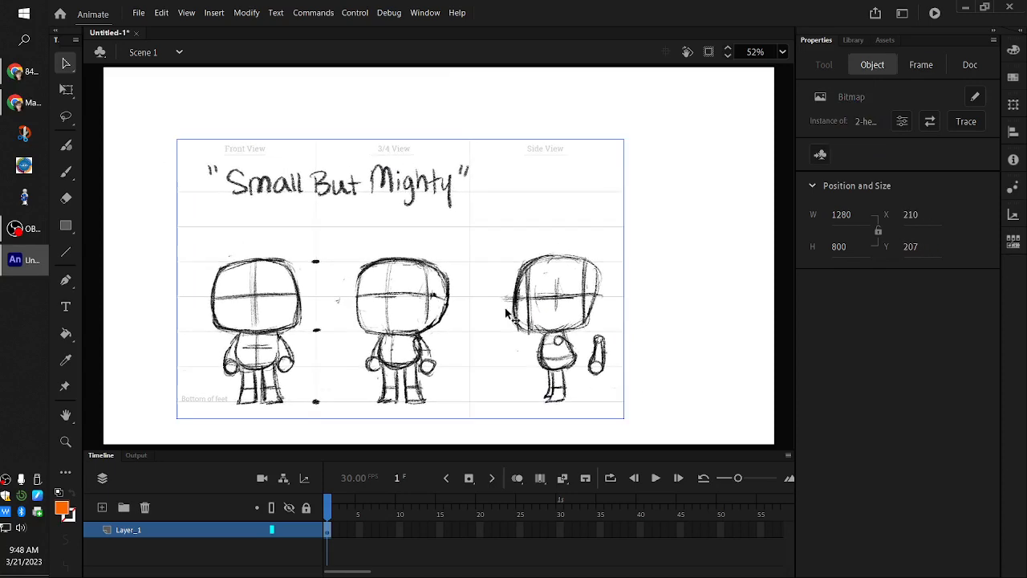
pyautogui.moveTo(411, 285); pyautogui.dragTo(424, 275)
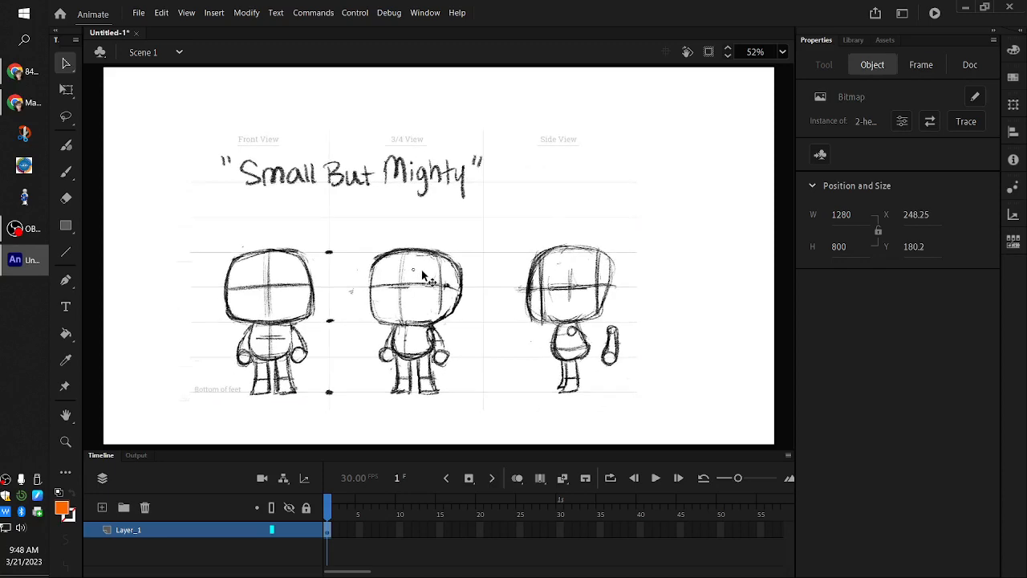
# Scale the template image with Free Transform to about 1918 by 1199 px and position it at about X 1, Y -242.
pyautogui.click(66, 89)
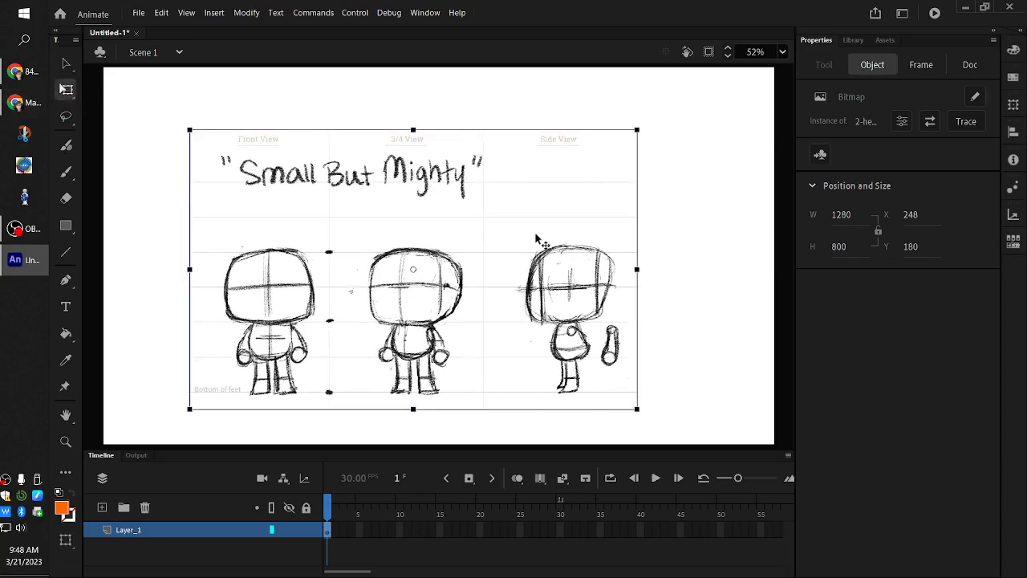
pyautogui.moveTo(513, 242); pyautogui.dragTo(431, 279)
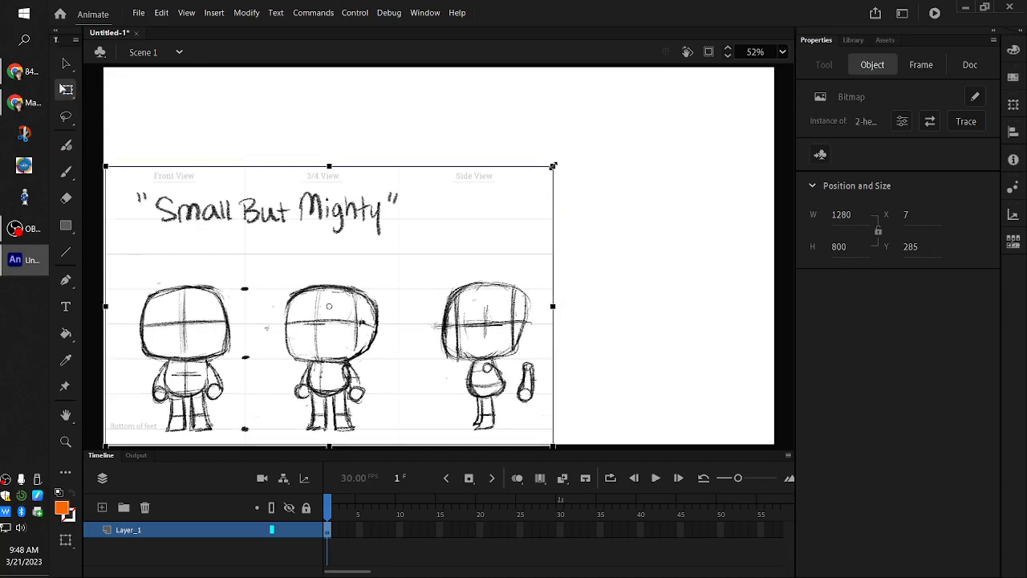
pyautogui.moveTo(553, 166); pyautogui.dragTo(670, 94)
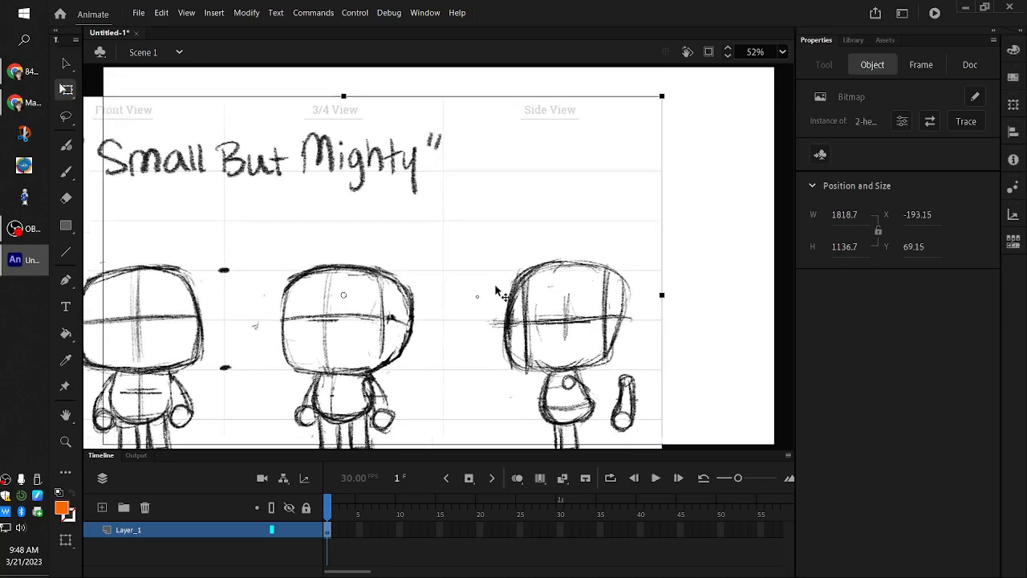
pyautogui.moveTo(495, 291); pyautogui.dragTo(592, 261)
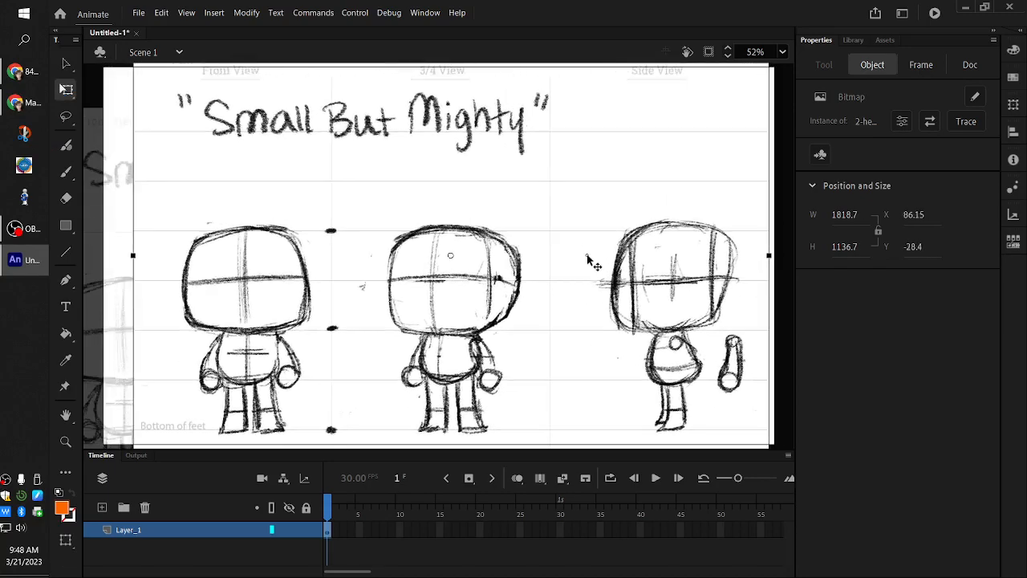
pyautogui.moveTo(559, 302); pyautogui.dragTo(539, 275)
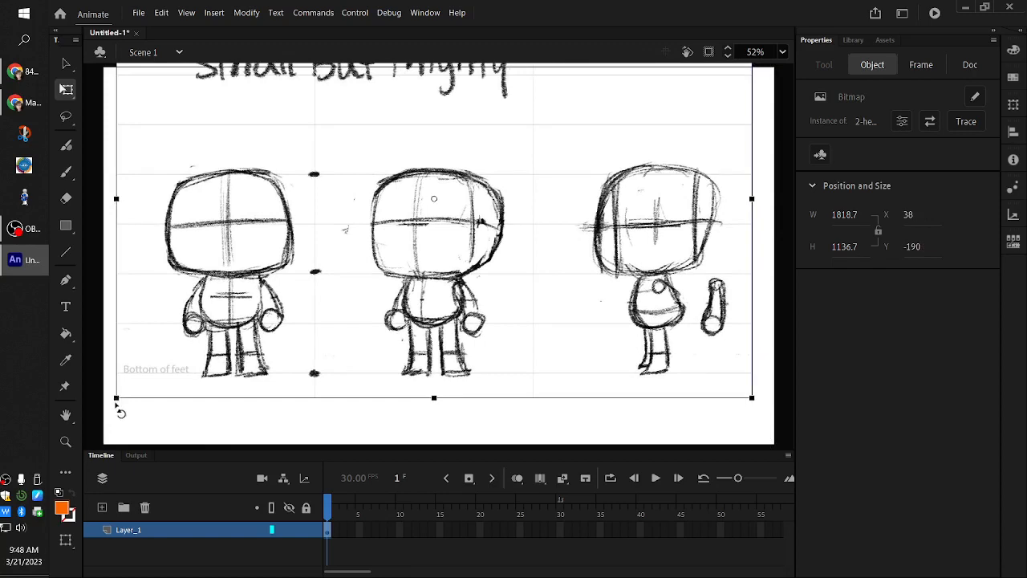
pyautogui.moveTo(117, 399); pyautogui.dragTo(101, 434)
pyautogui.moveTo(384, 349); pyautogui.dragTo(393, 355)
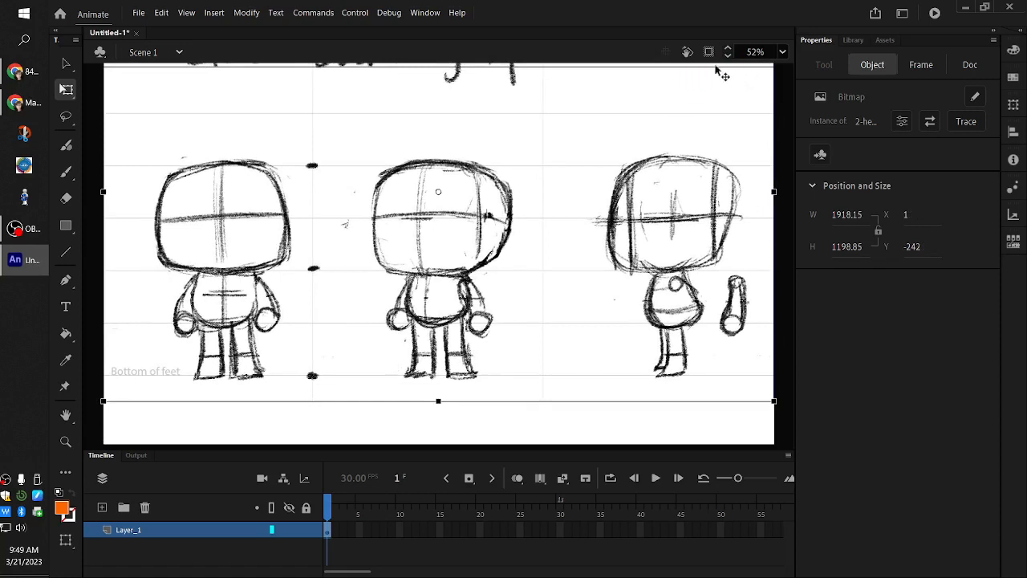
# Clip the content outside the stage, deselect the template image, and make the timeline area taller.
pyautogui.click(708, 51)
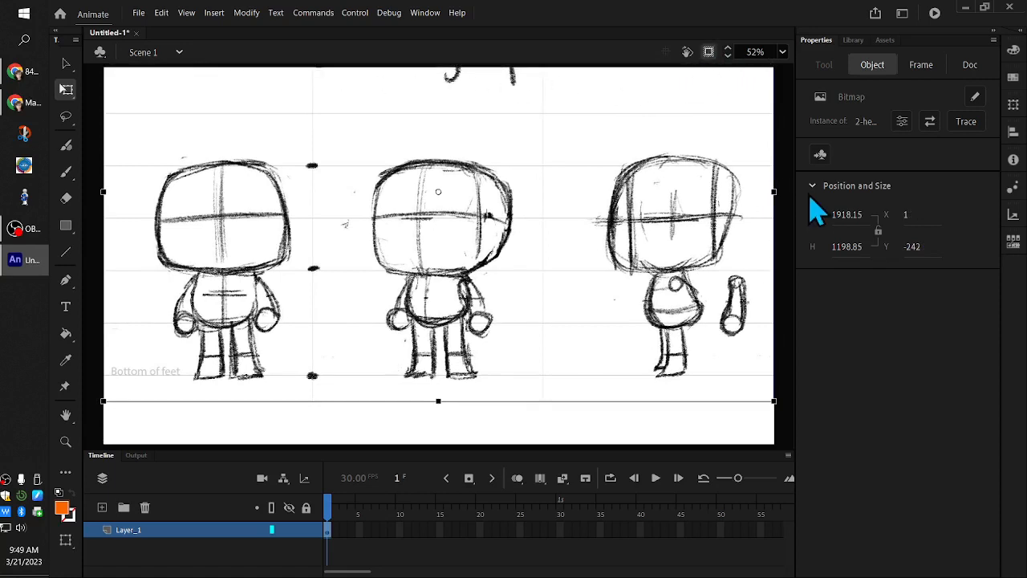
pyautogui.press('Escape')
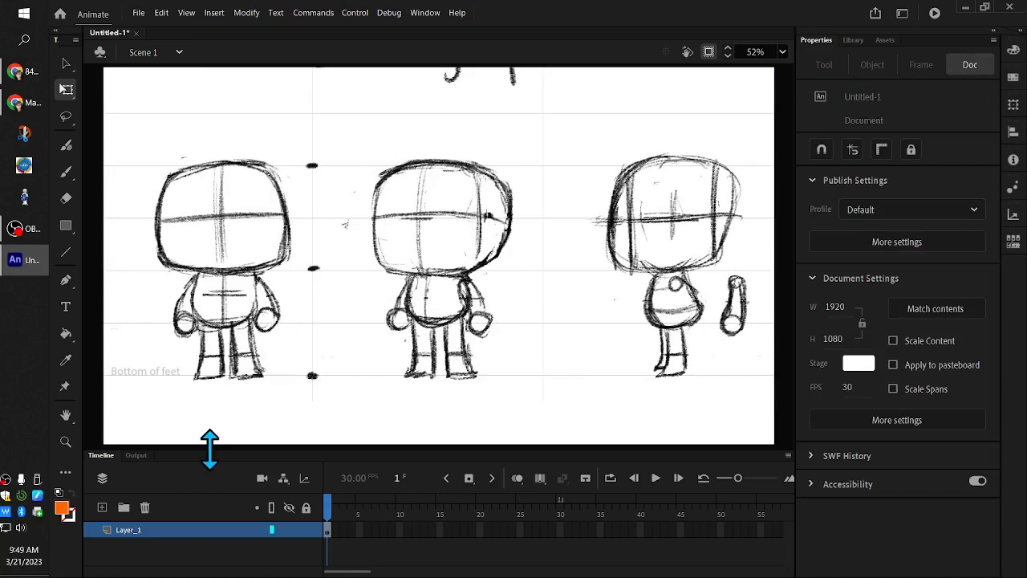
pyautogui.moveTo(209, 447); pyautogui.dragTo(209, 420)
# Set the visibility of the template's layer, Layer_1, to 25% opacity in its layer properties.
pyautogui.click(115, 506)
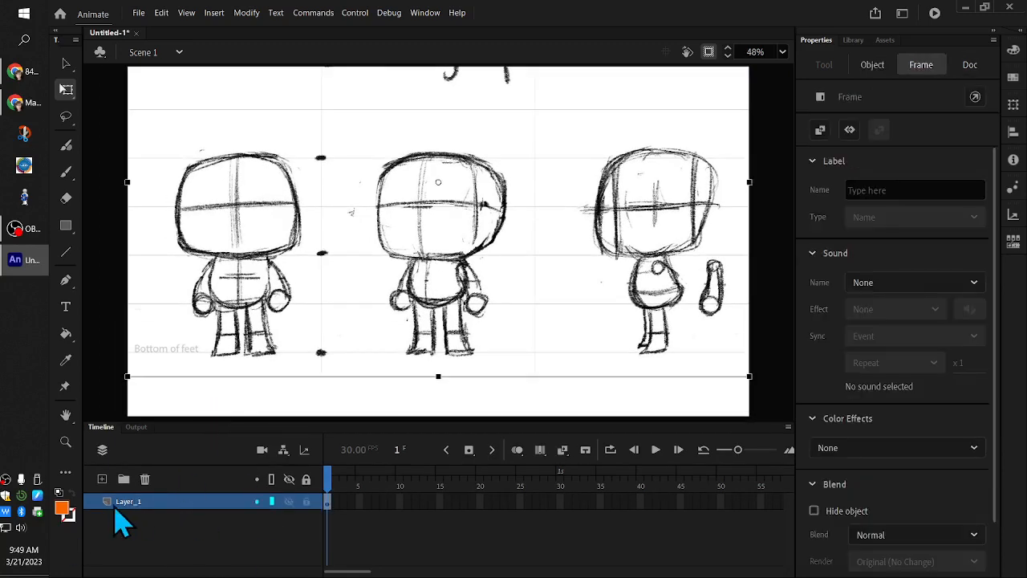
pyautogui.rightClick(146, 500)
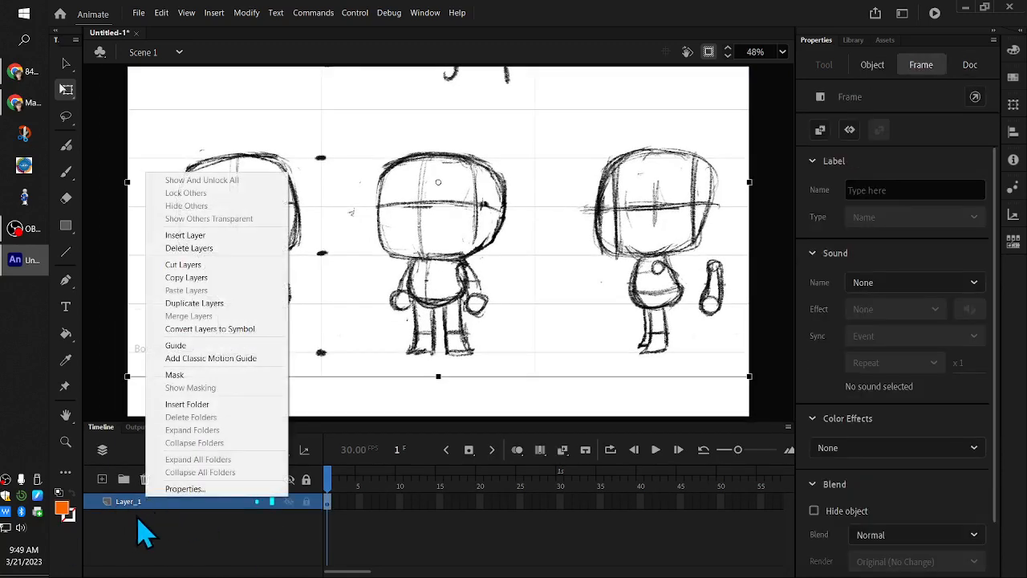
pyautogui.rightClick(124, 505)
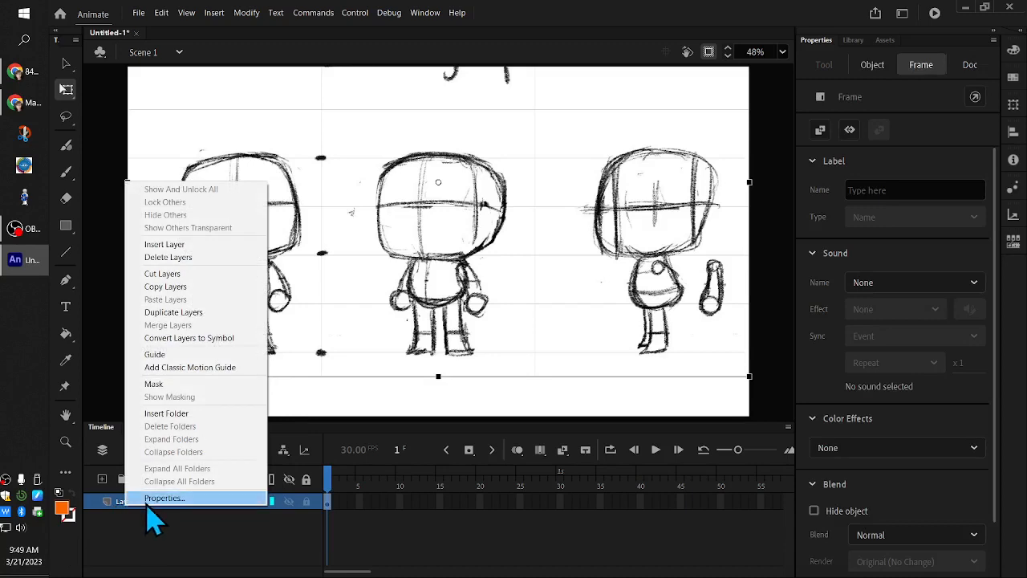
pyautogui.click(161, 501)
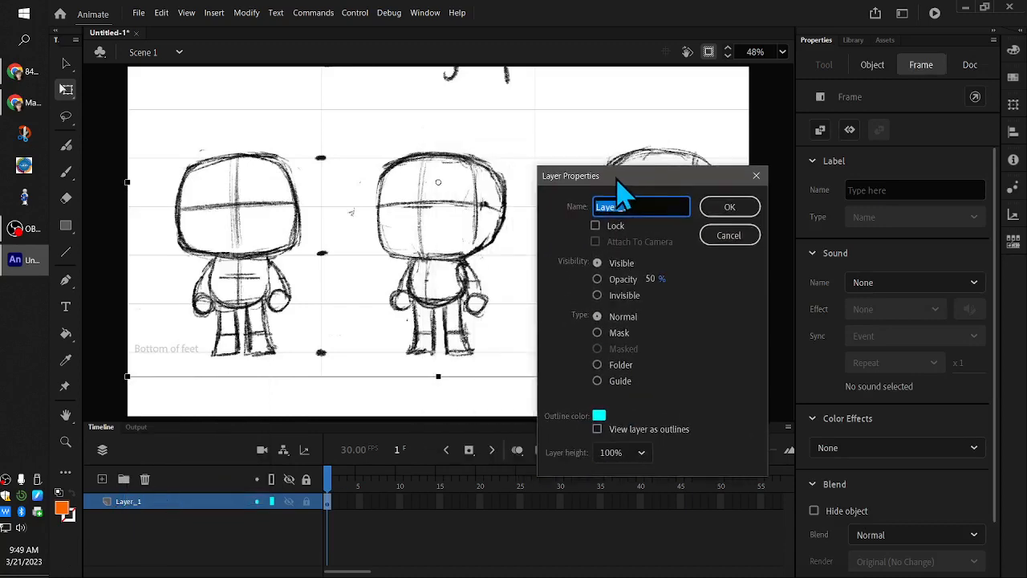
pyautogui.moveTo(616, 178); pyautogui.dragTo(532, 153)
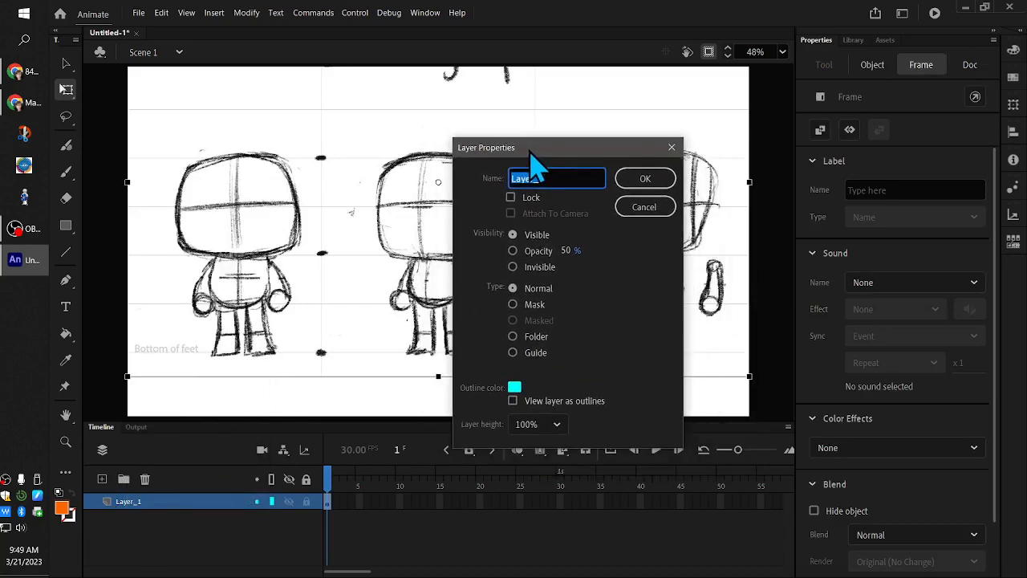
pyautogui.click(518, 256)
pyautogui.click(567, 252)
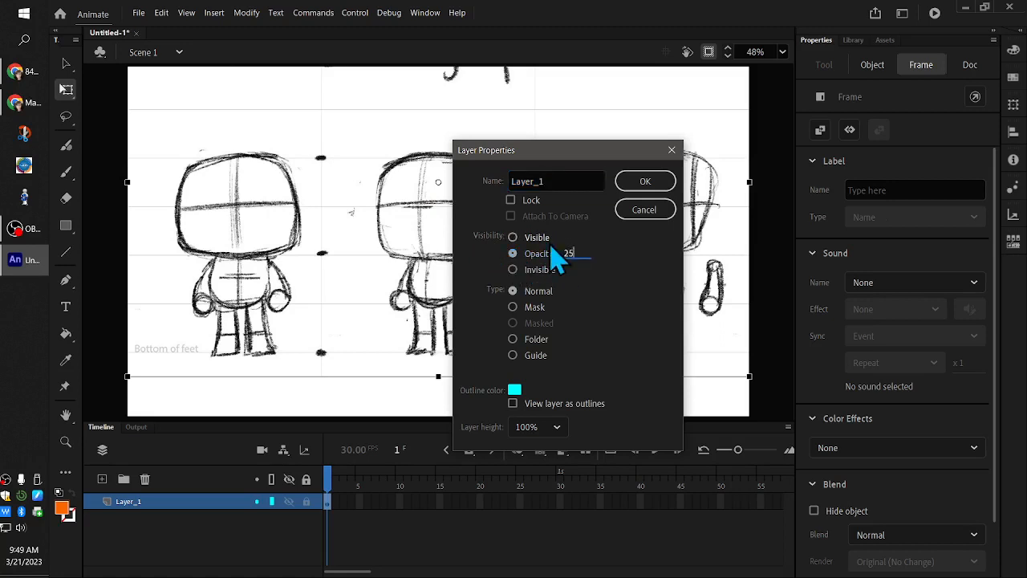
# Rename the layer to reference, lock it, and apply the layer properties.
pyautogui.click(554, 180)
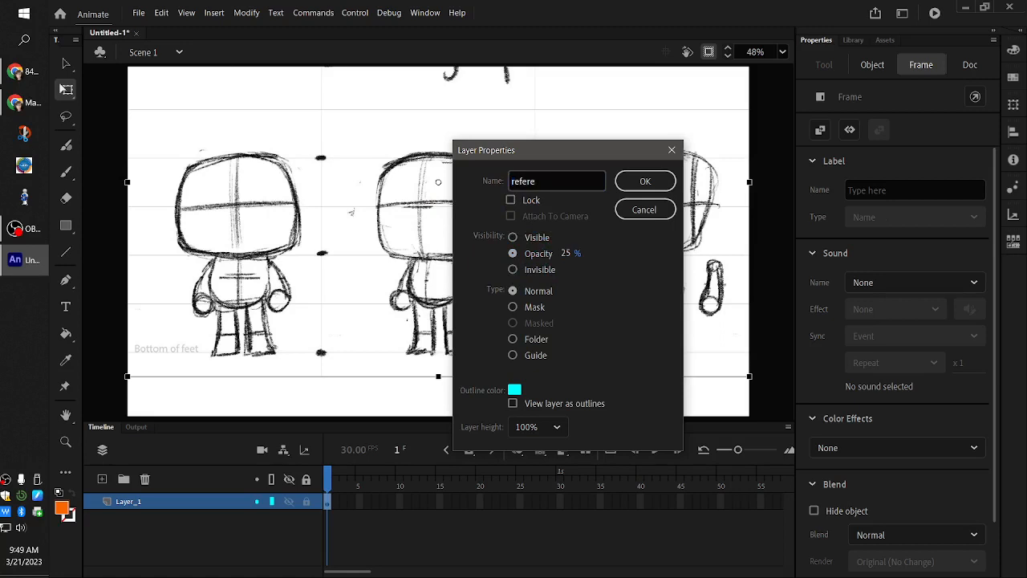
pyautogui.click(512, 201)
pyautogui.click(653, 184)
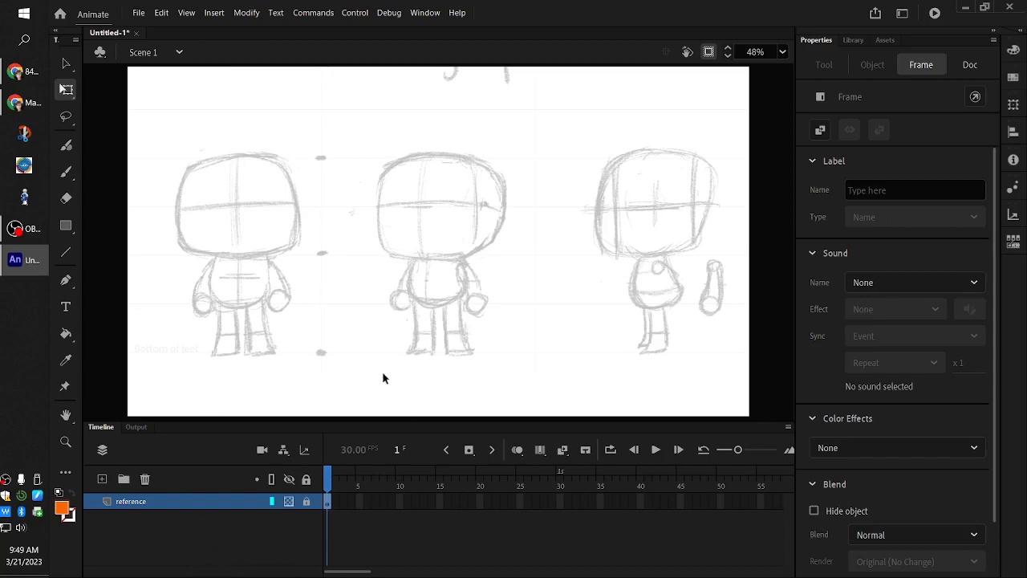
pyautogui.click(245, 279)
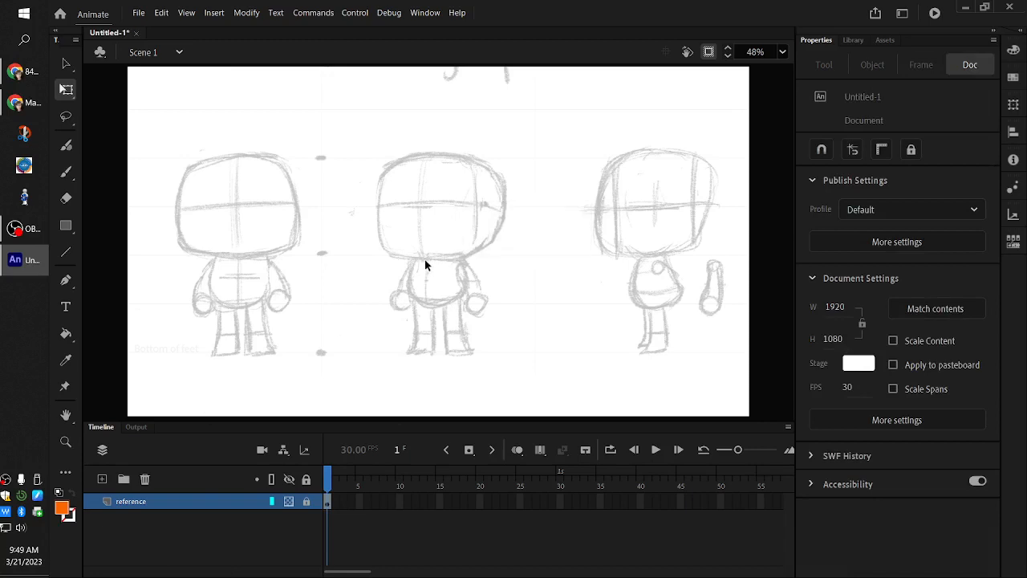
pyautogui.press('v')
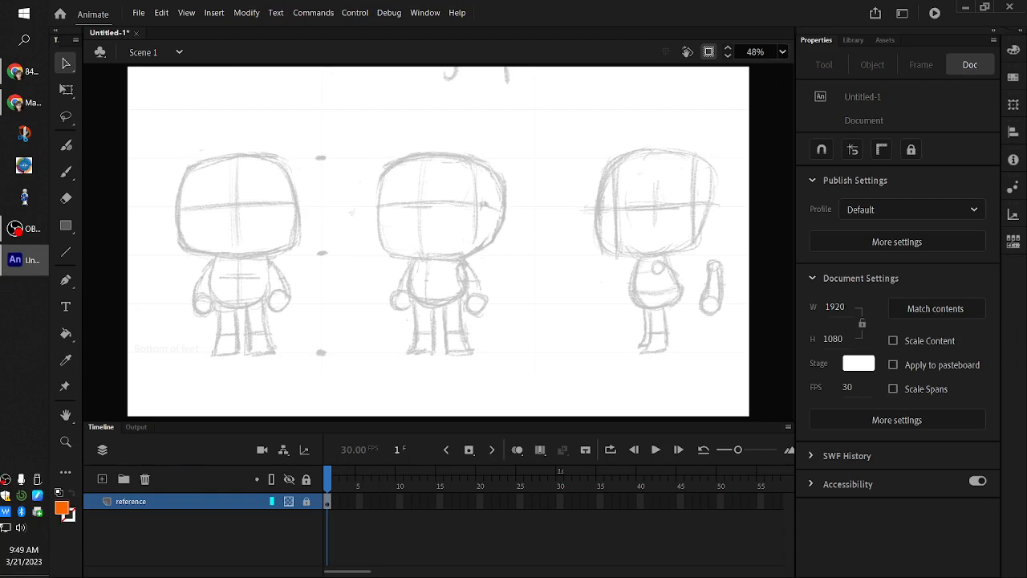
pyautogui.hotkey('alt', 'Tab')
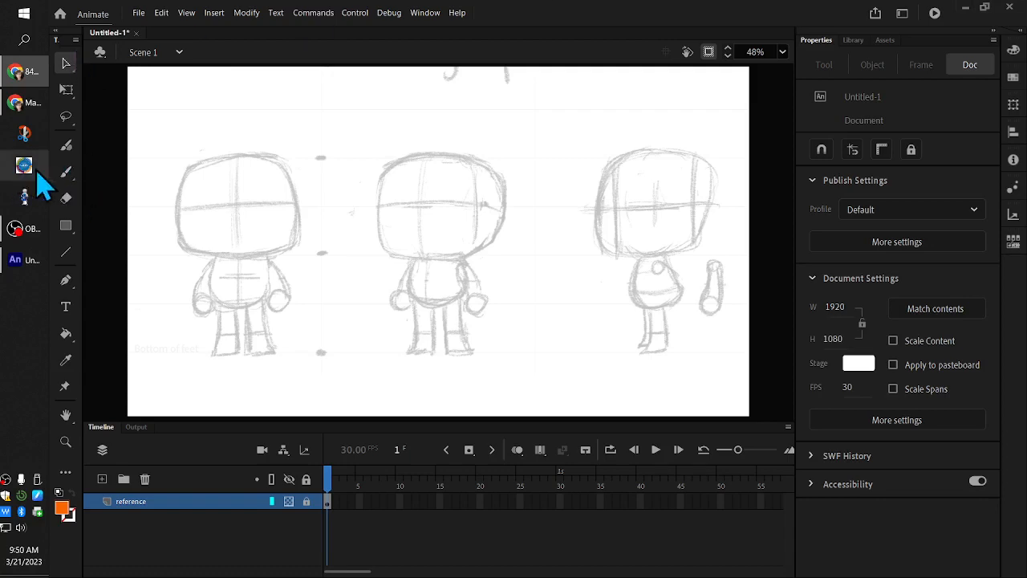
pyautogui.click(66, 173)
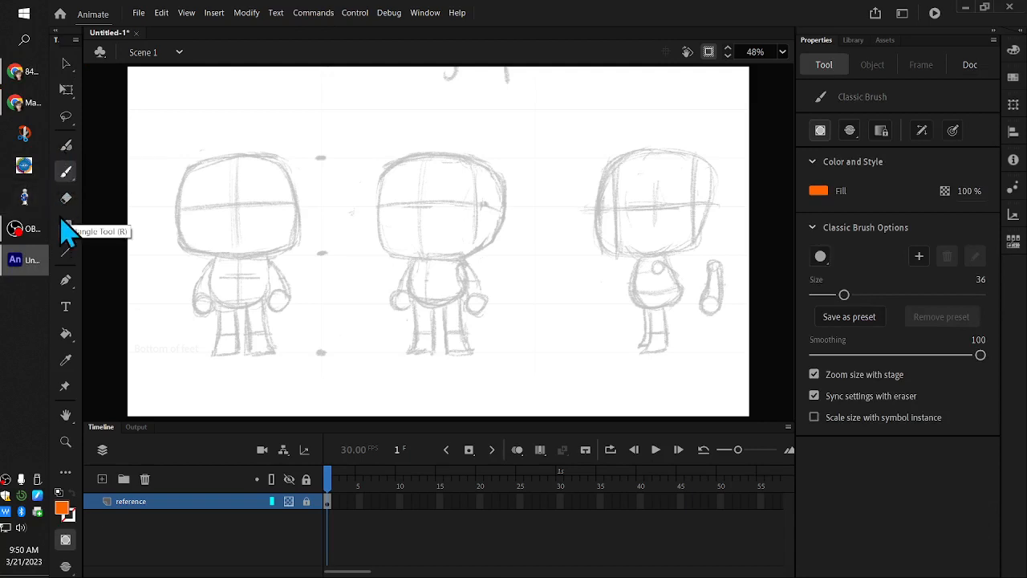
pyautogui.click(783, 51)
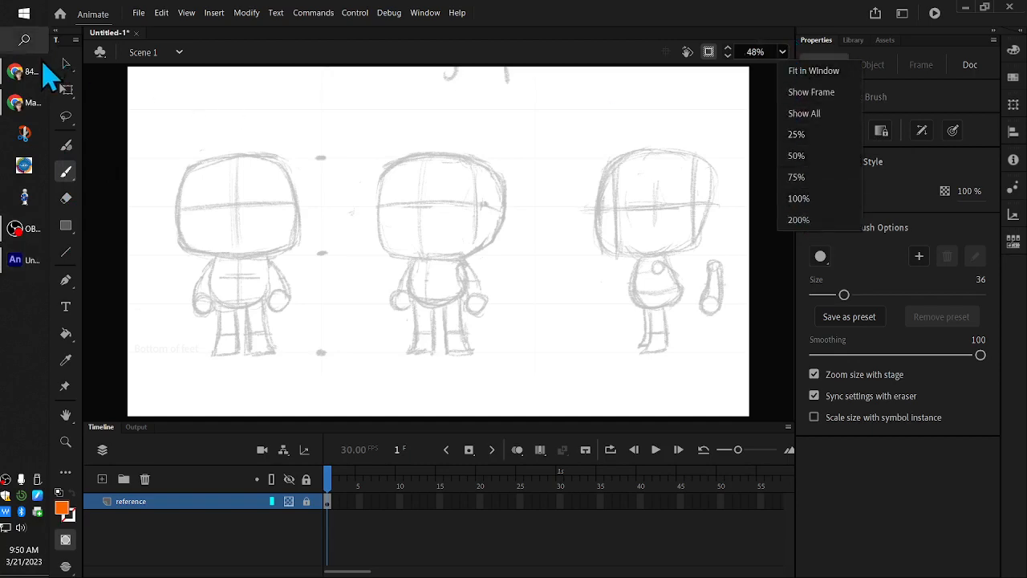
pyautogui.click(67, 63)
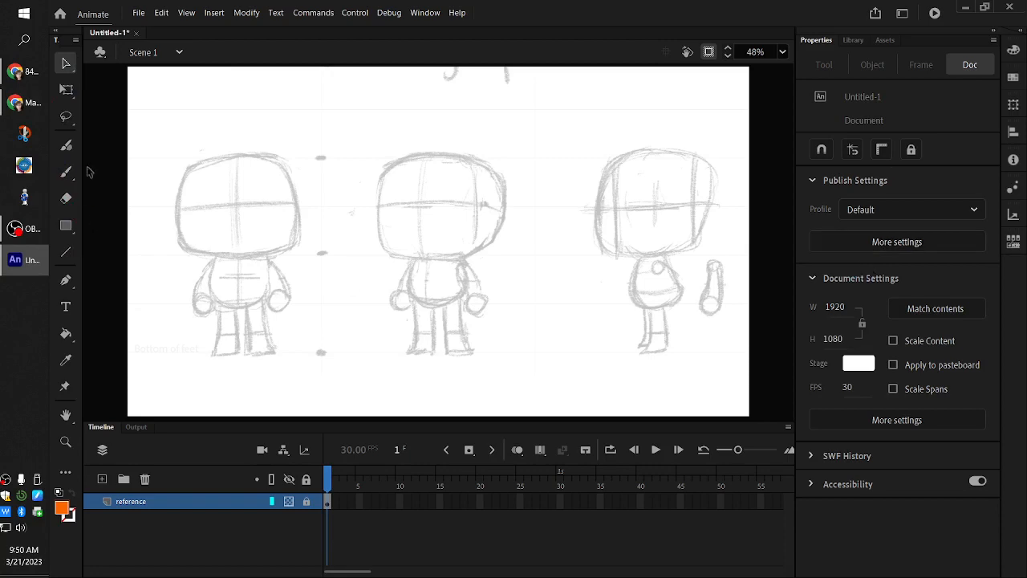
# Activate the Classic Brush tool with object drawing mode turned on.
pyautogui.click(68, 172)
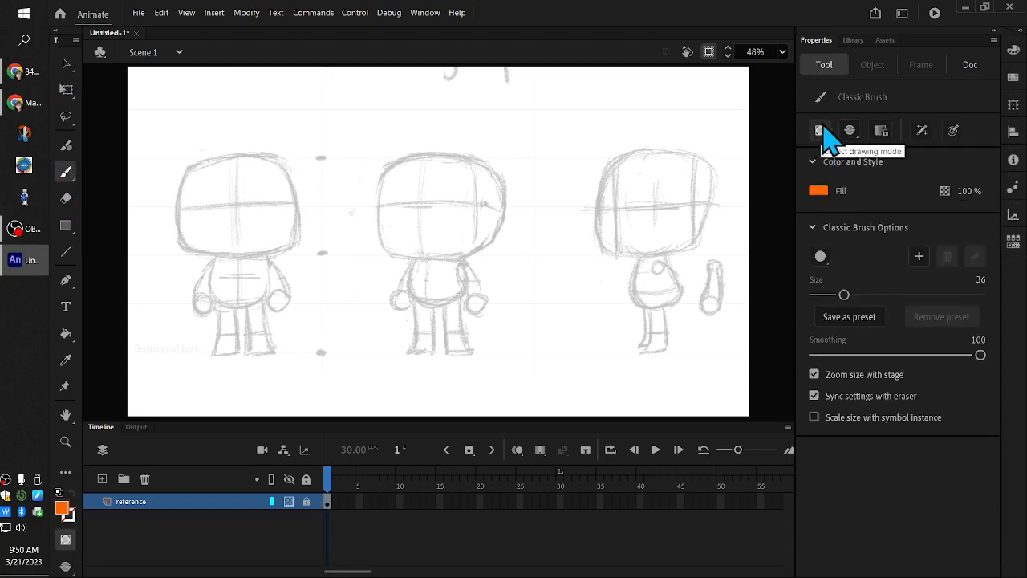
pyautogui.click(823, 129)
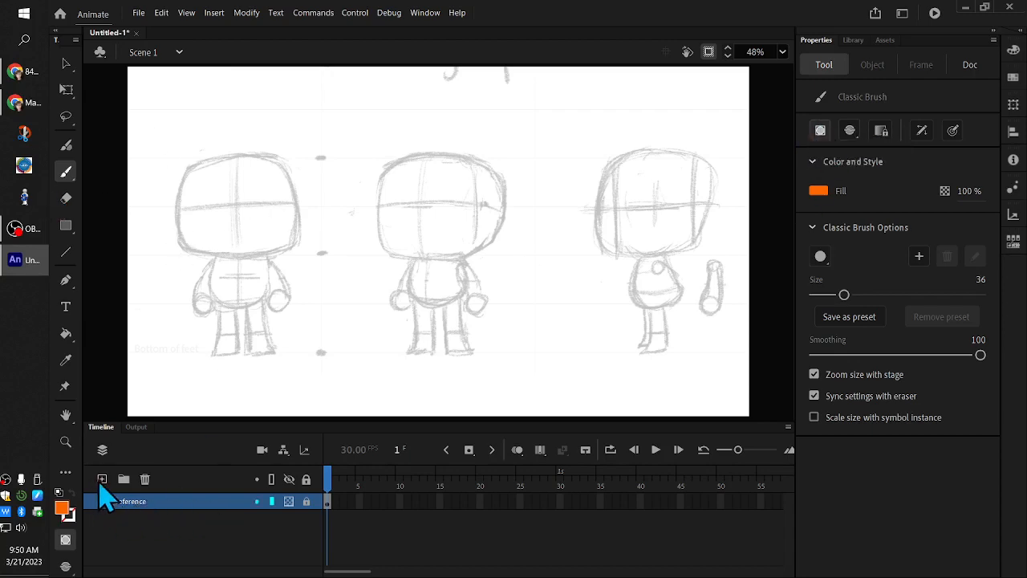
# Add a new layer above the reference layer and name it front.
pyautogui.click(102, 479)
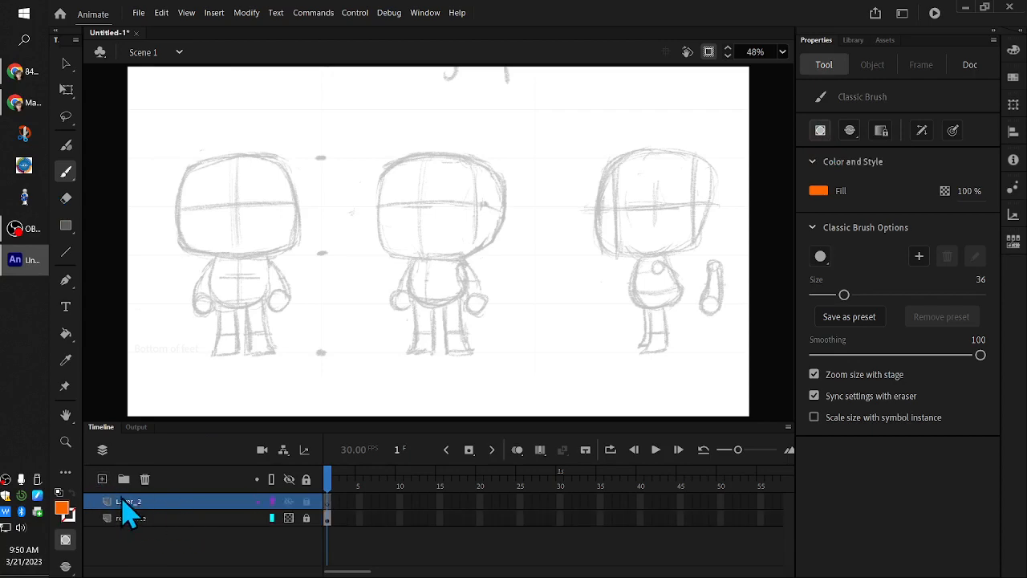
pyautogui.doubleClick(125, 501)
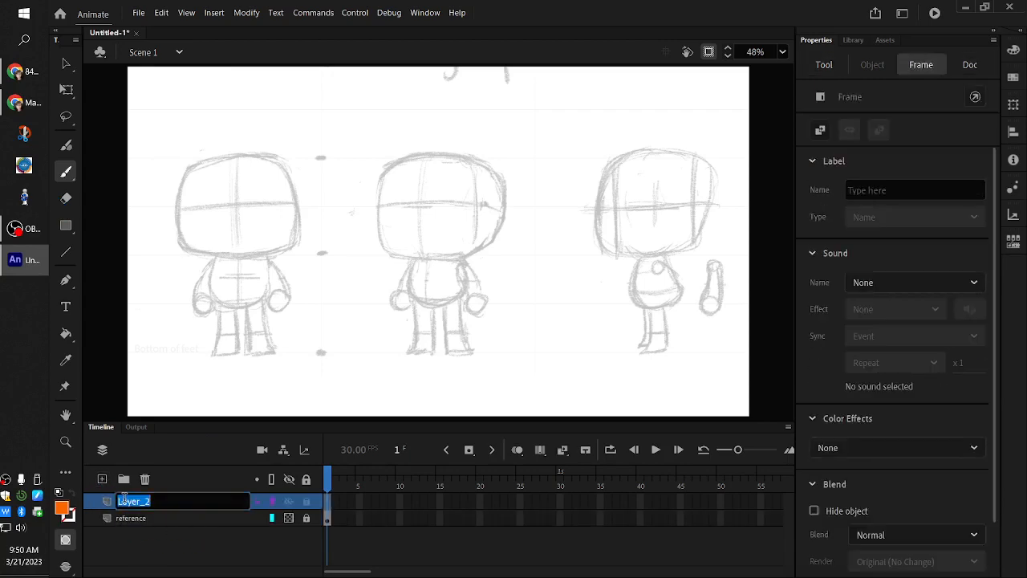
pyautogui.write('front')
pyautogui.press('Return')
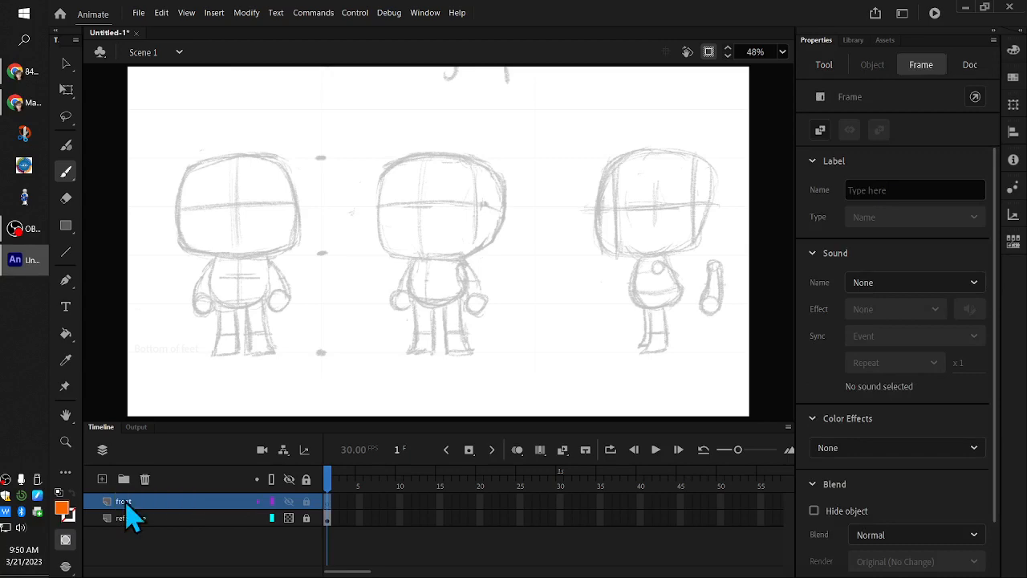
# Magnify the stage to 100% and look over the front and three-quarter head sketches, returning to the front view.
pyautogui.click(781, 52)
pyautogui.click(802, 201)
pyautogui.moveTo(267, 206)
pyautogui.mouseDown()
pyautogui.moveTo(468, 234)
pyautogui.moveTo(665, 200)
pyautogui.moveTo(630, 257)
pyautogui.moveTo(621, 249)
pyautogui.mouseUp()
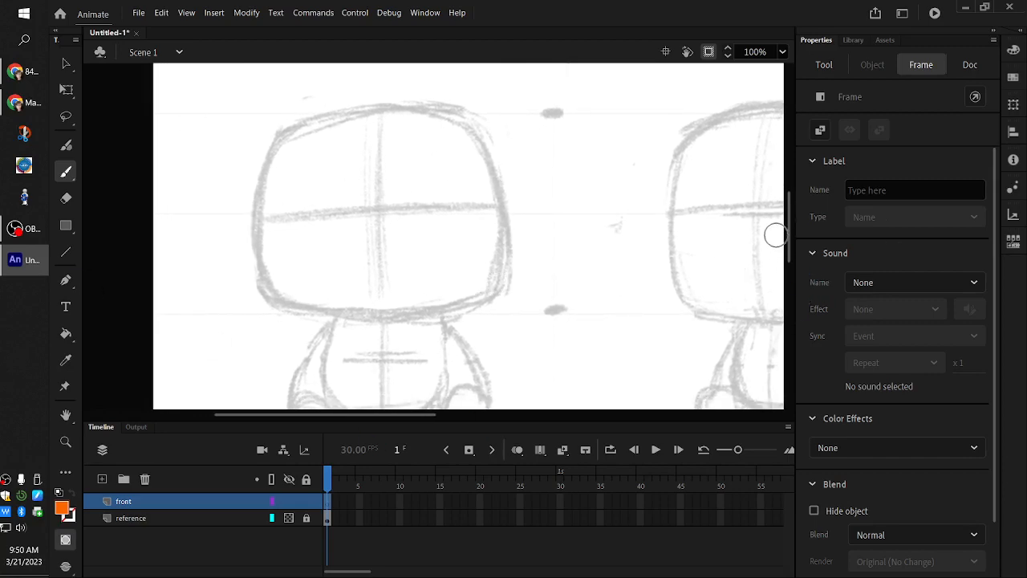
pyautogui.moveTo(786, 235); pyautogui.dragTo(790, 255)
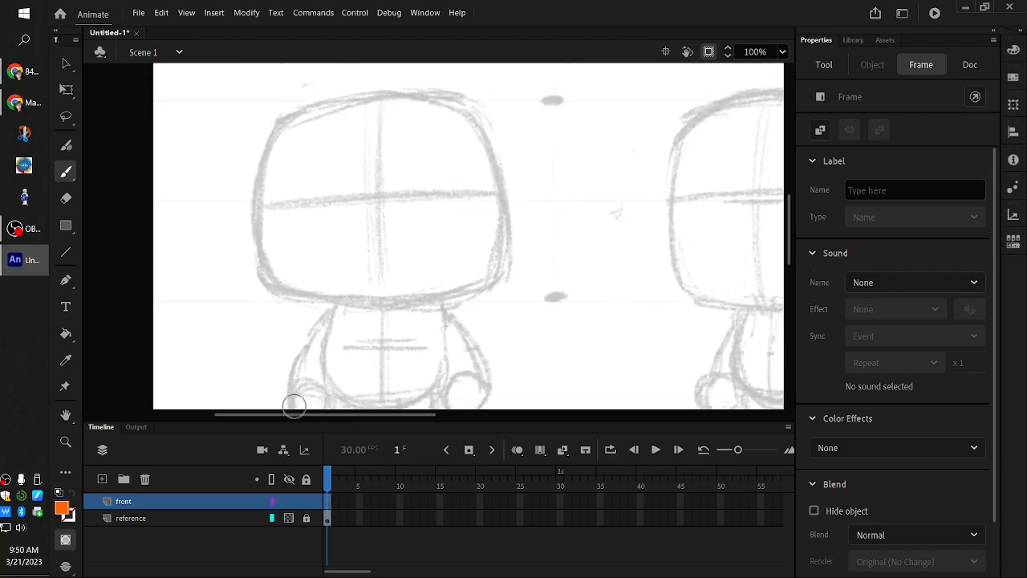
pyautogui.moveTo(295, 414); pyautogui.dragTo(393, 415)
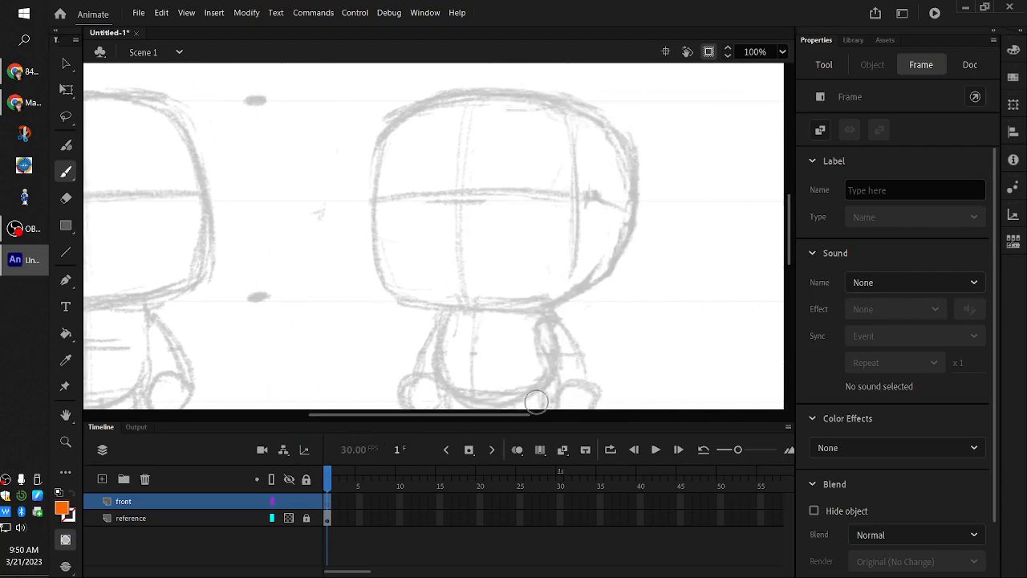
pyautogui.moveTo(786, 255); pyautogui.dragTo(786, 228)
pyautogui.moveTo(515, 415)
pyautogui.mouseDown()
pyautogui.moveTo(493, 365)
pyautogui.moveTo(465, 420)
pyautogui.moveTo(615, 419)
pyautogui.moveTo(393, 425)
pyautogui.moveTo(539, 426)
pyautogui.moveTo(397, 429)
pyautogui.moveTo(465, 440)
pyautogui.moveTo(350, 434)
pyautogui.mouseUp()
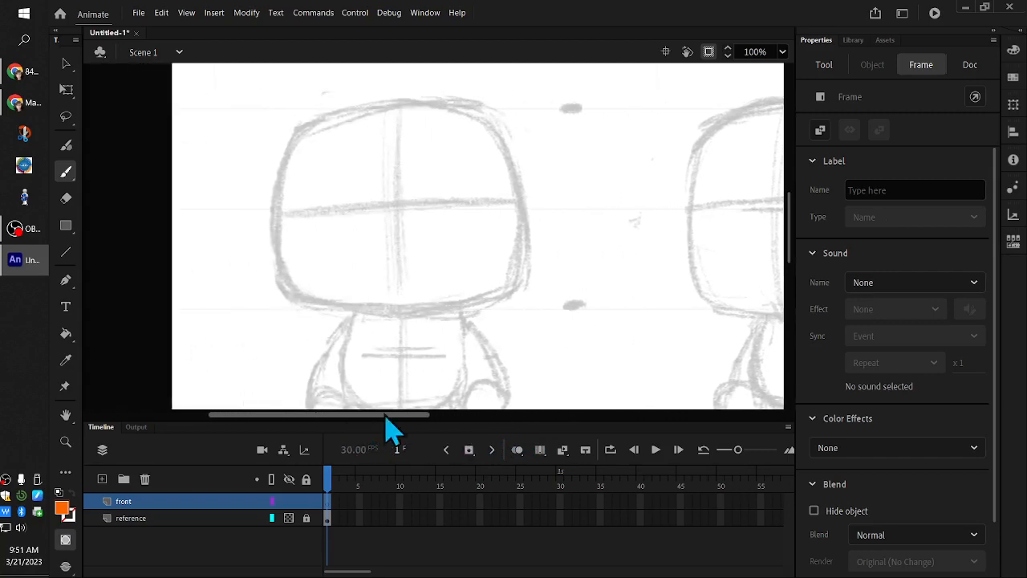
pyautogui.moveTo(791, 217)
pyautogui.mouseDown()
pyautogui.moveTo(795, 246)
pyautogui.moveTo(791, 206)
pyautogui.mouseUp()
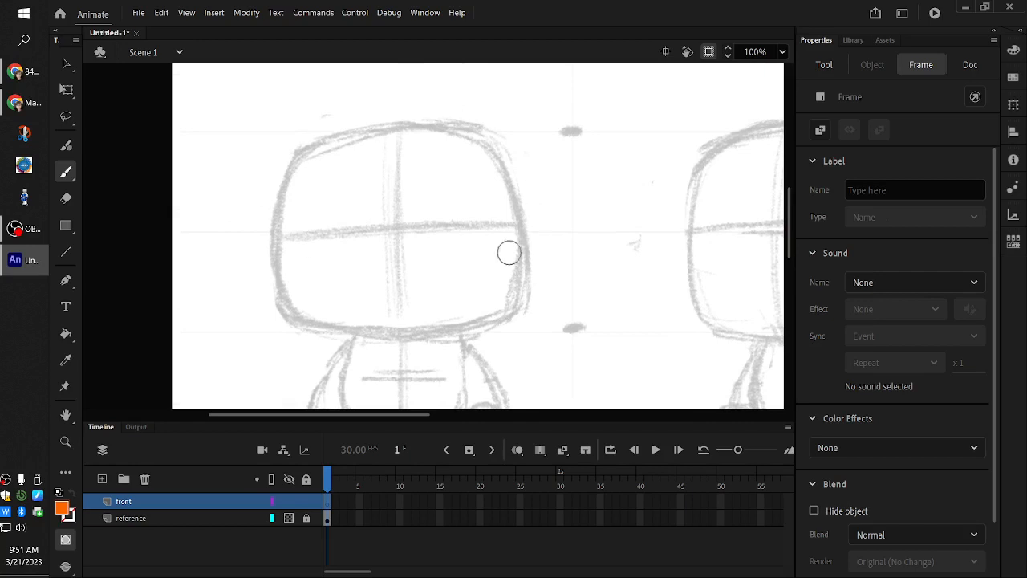
# Draw an oval about 306 by 289 px with a #6666CC fill and no stroke over the front view's head sketch.
pyautogui.click(64, 226)
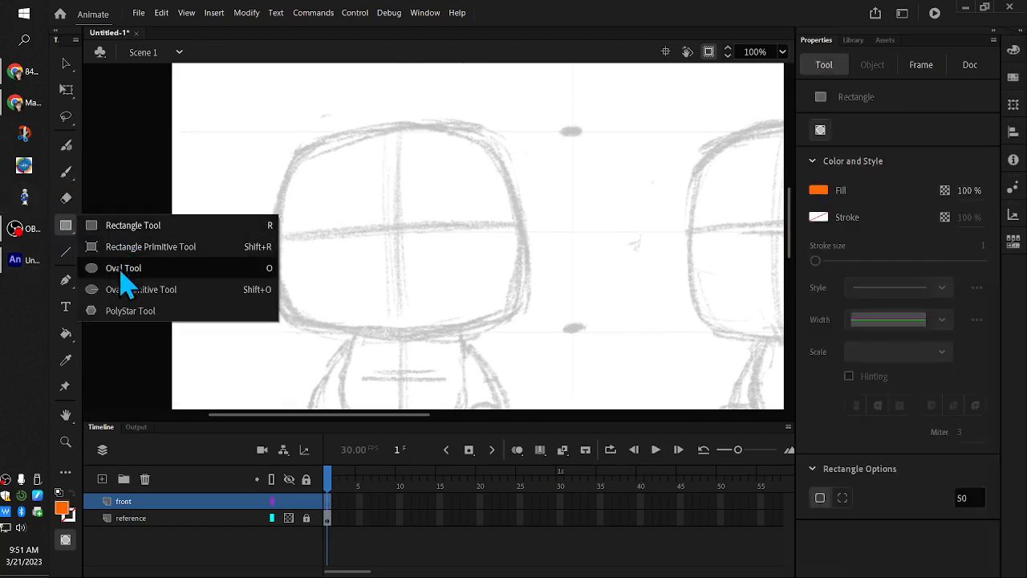
pyautogui.click(110, 267)
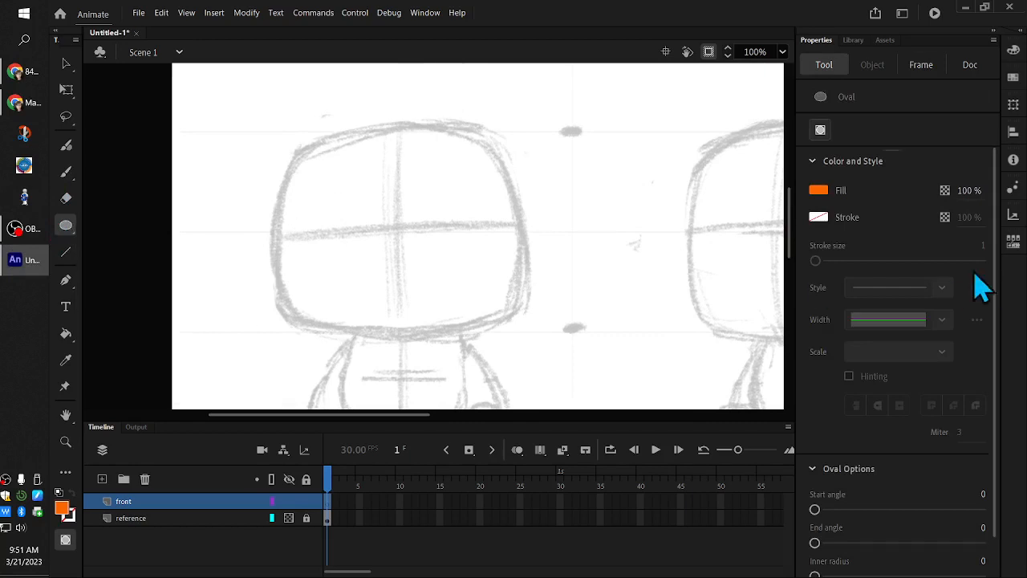
pyautogui.click(817, 193)
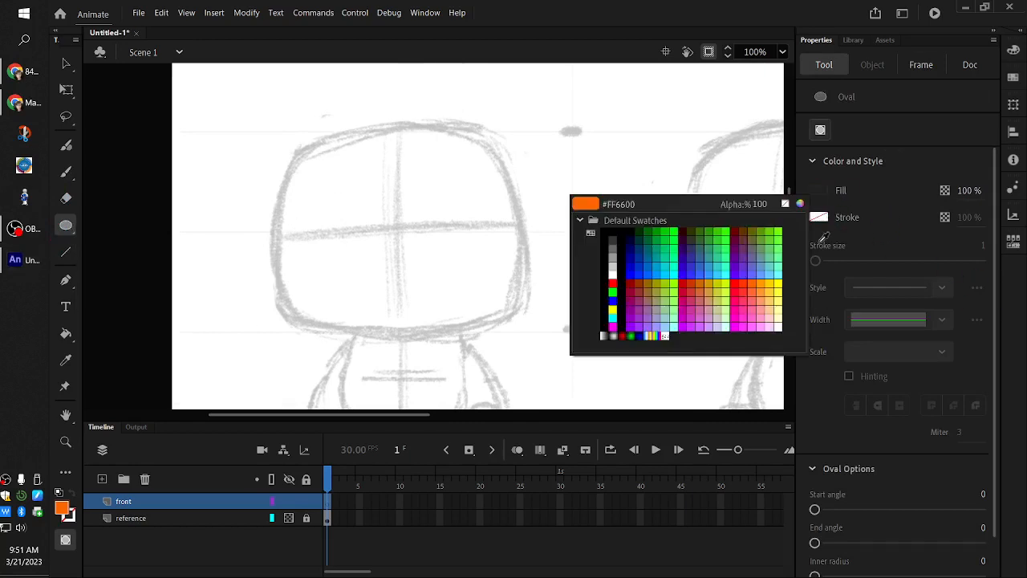
pyautogui.click(758, 260)
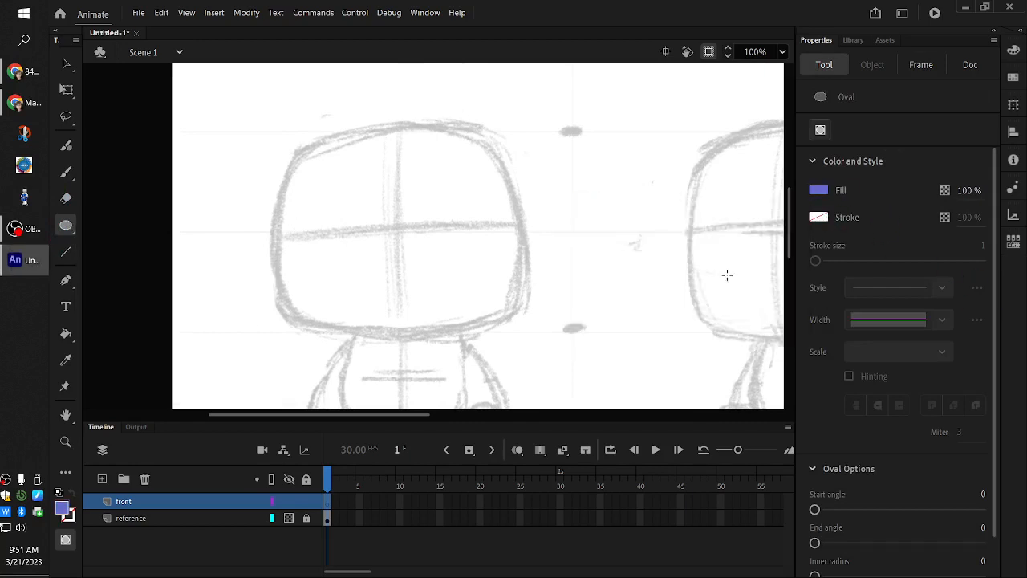
pyautogui.moveTo(306, 151); pyautogui.dragTo(512, 345)
# Move the oval inside the front head outline, to about X 184, Y 286.
pyautogui.click(66, 63)
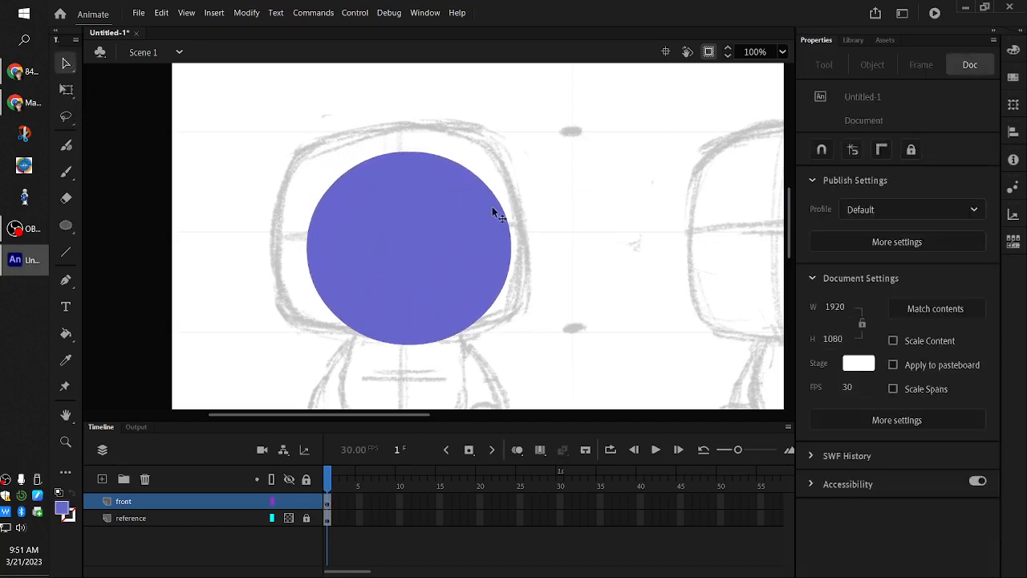
pyautogui.click(431, 280)
pyautogui.moveTo(431, 280)
pyautogui.mouseDown()
pyautogui.moveTo(424, 248)
pyautogui.moveTo(405, 248)
pyautogui.mouseUp()
pyautogui.click(66, 89)
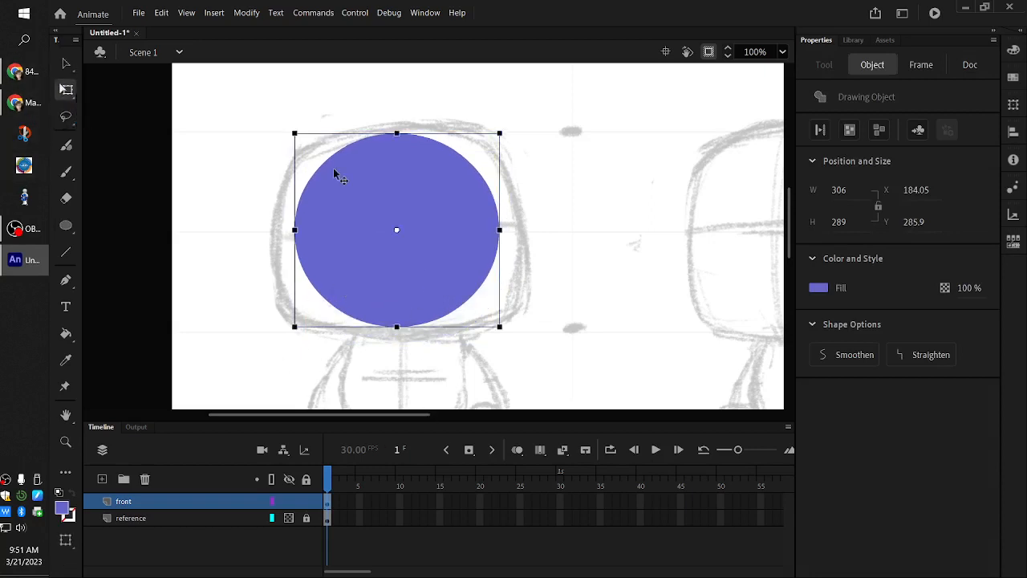
# Reshape the oval's left half with the Subselection tool, pulling its upper, middle and lower anchor points out to the head sketch.
pyautogui.click(66, 63)
pyautogui.click(65, 70)
pyautogui.click(120, 85)
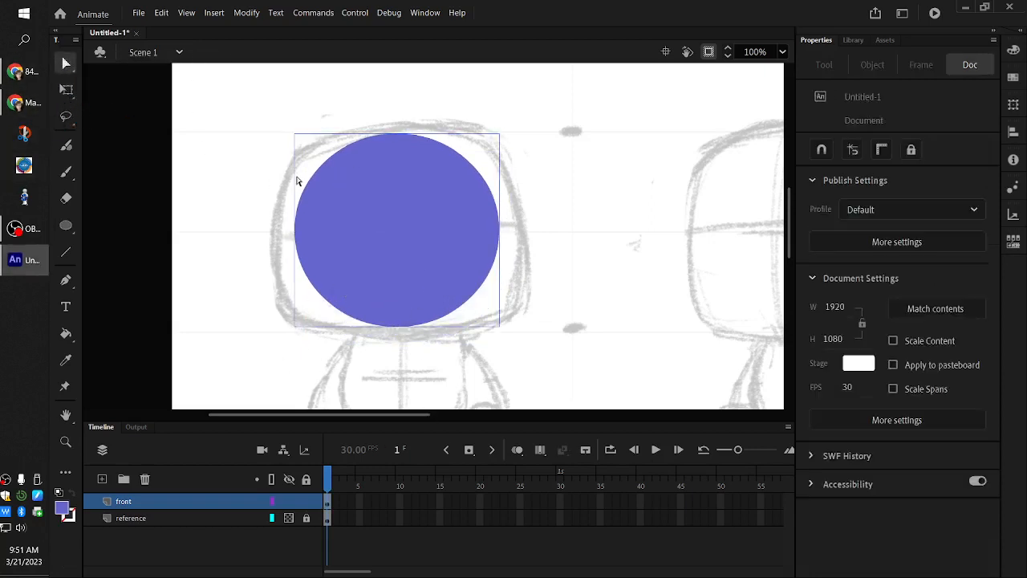
pyautogui.click(392, 188)
pyautogui.click(311, 146)
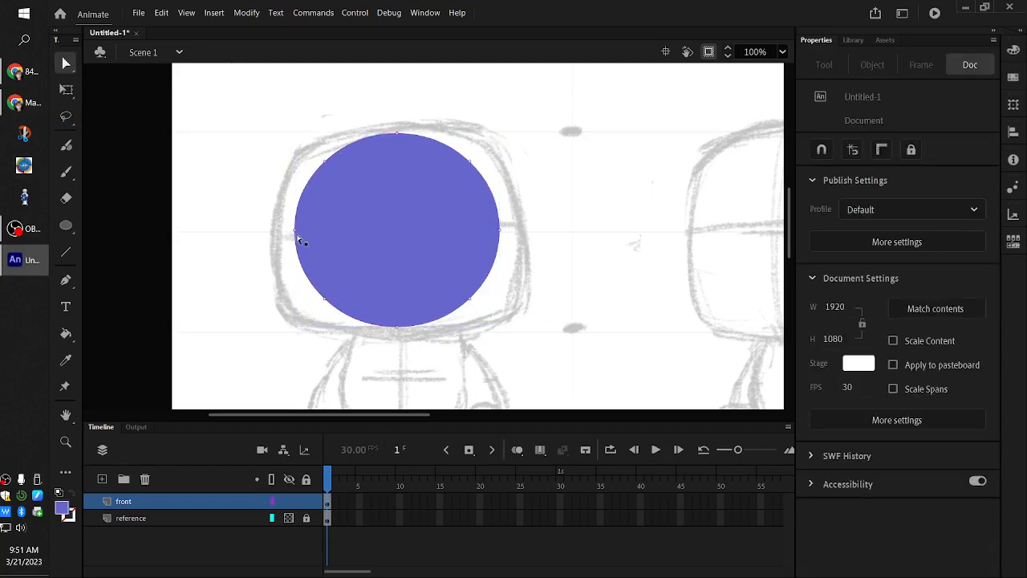
pyautogui.moveTo(326, 166); pyautogui.dragTo(305, 158)
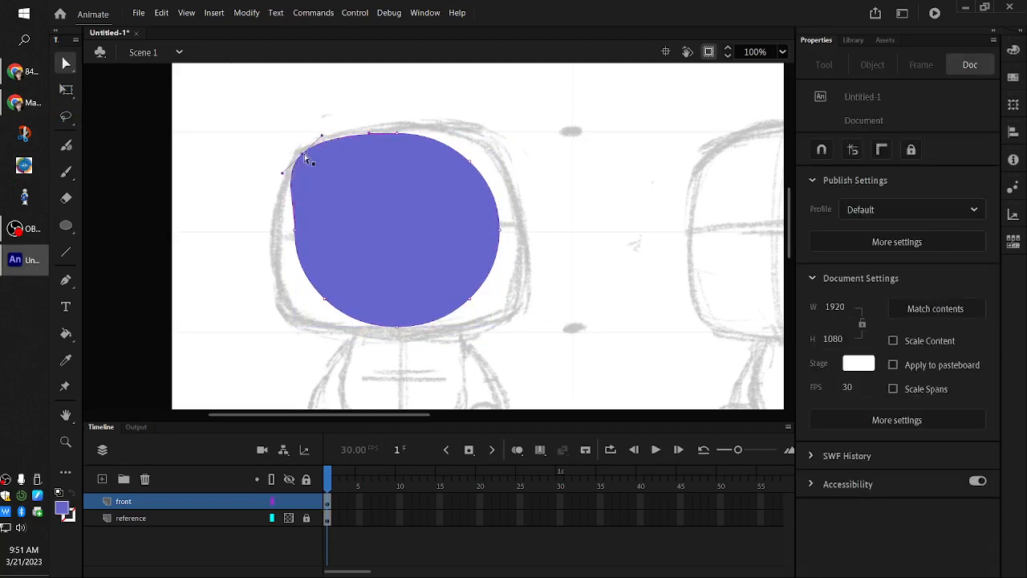
pyautogui.moveTo(296, 235); pyautogui.dragTo(279, 247)
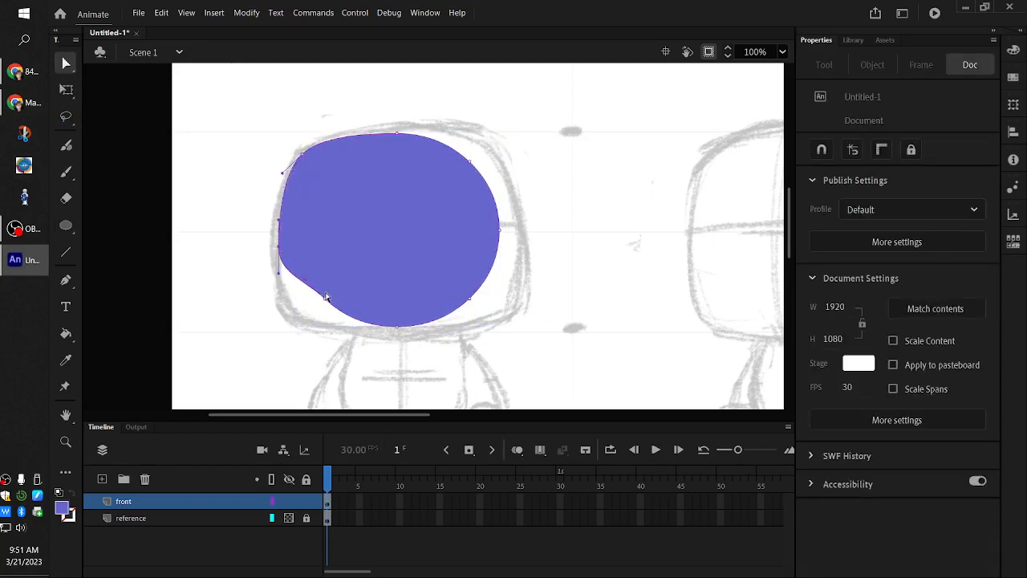
pyautogui.moveTo(319, 305); pyautogui.dragTo(273, 308)
# Pull the oval's bottom and right-side anchor points outward so the shape follows the rounded-square head sketch.
pyautogui.moveTo(399, 330); pyautogui.dragTo(428, 334)
pyautogui.moveTo(473, 302); pyautogui.dragTo(498, 318)
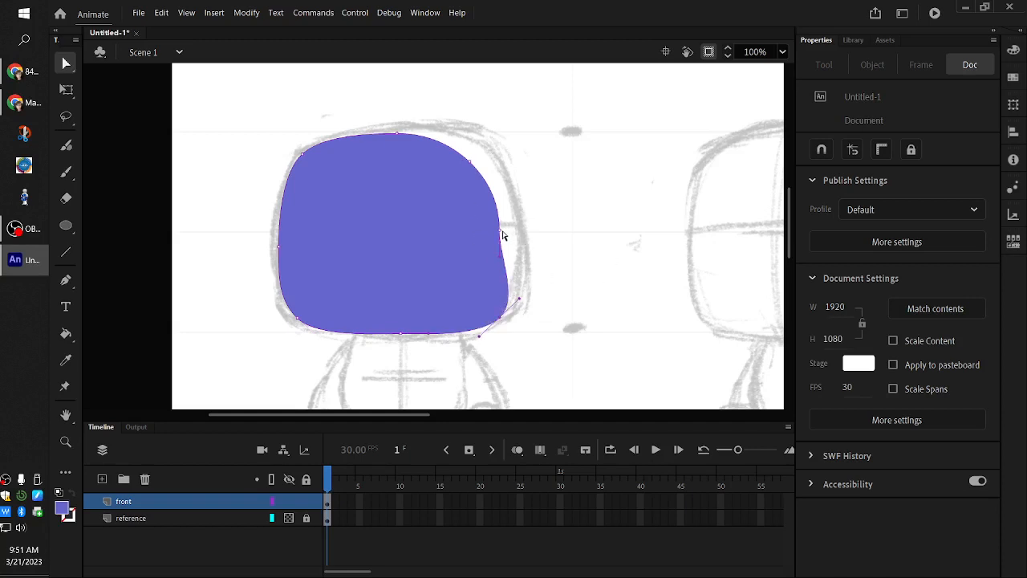
pyautogui.moveTo(503, 234); pyautogui.dragTo(511, 235)
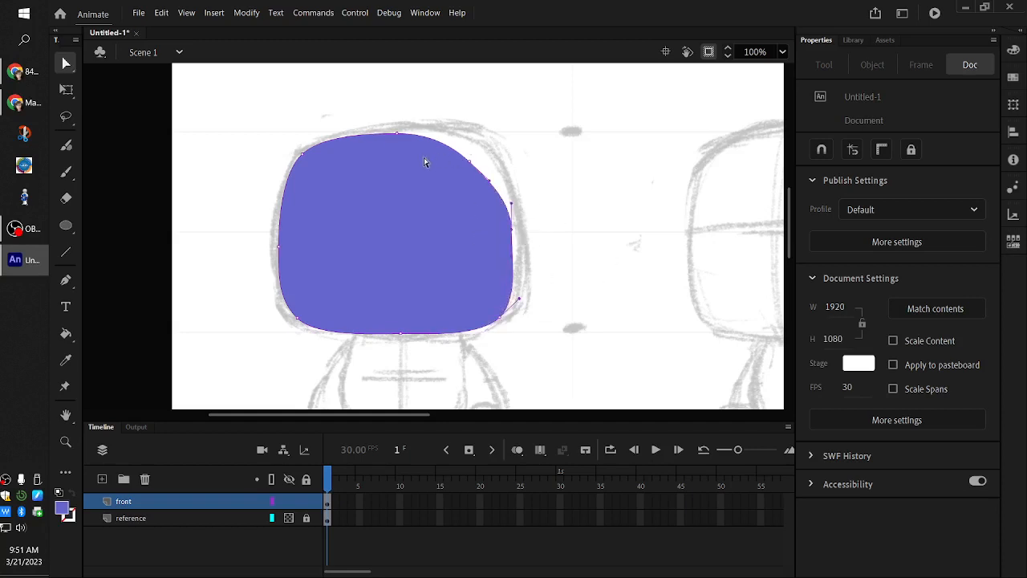
pyautogui.moveTo(471, 166); pyautogui.dragTo(487, 154)
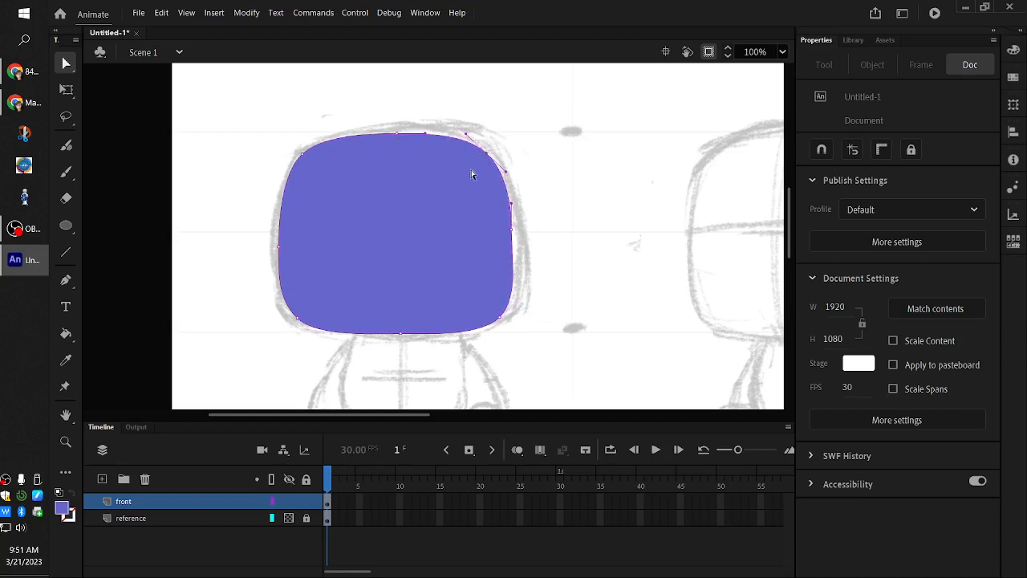
# Nudge the head shape's right-middle and lower-right anchor points outward, making the shape about 358 by 300 px.
pyautogui.click(538, 255)
pyautogui.click(407, 233)
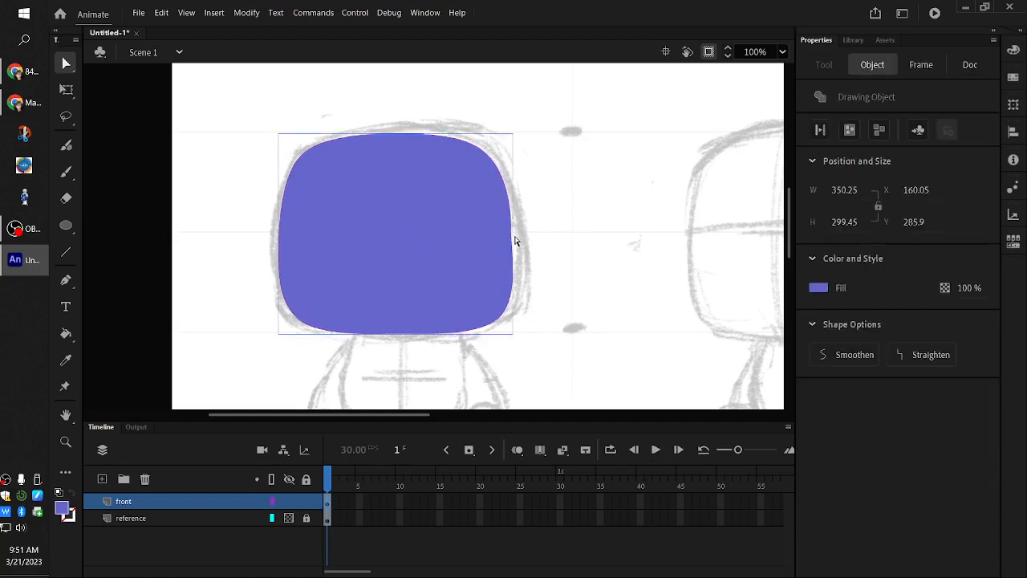
pyautogui.click(530, 239)
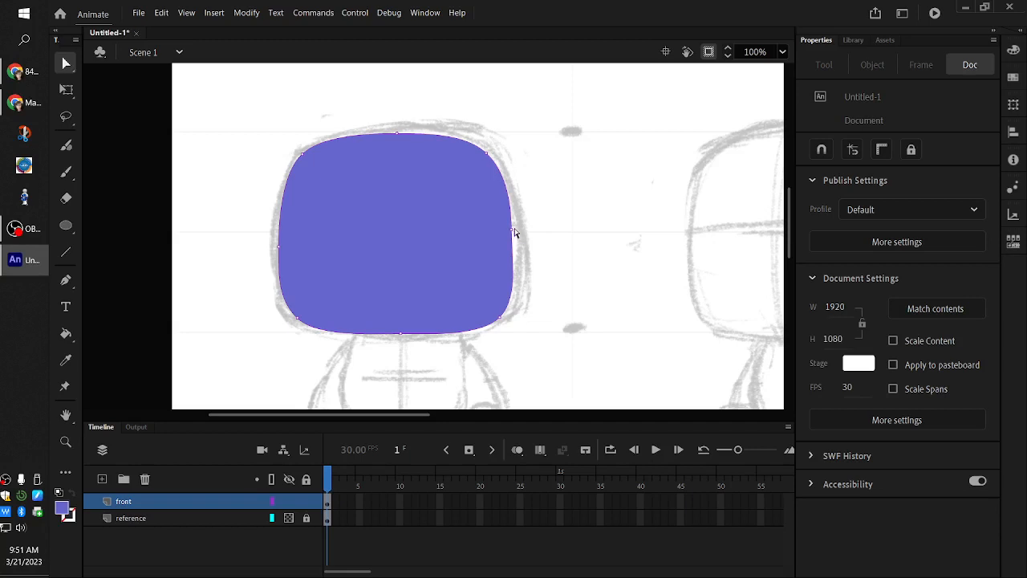
pyautogui.moveTo(513, 230); pyautogui.dragTo(518, 229)
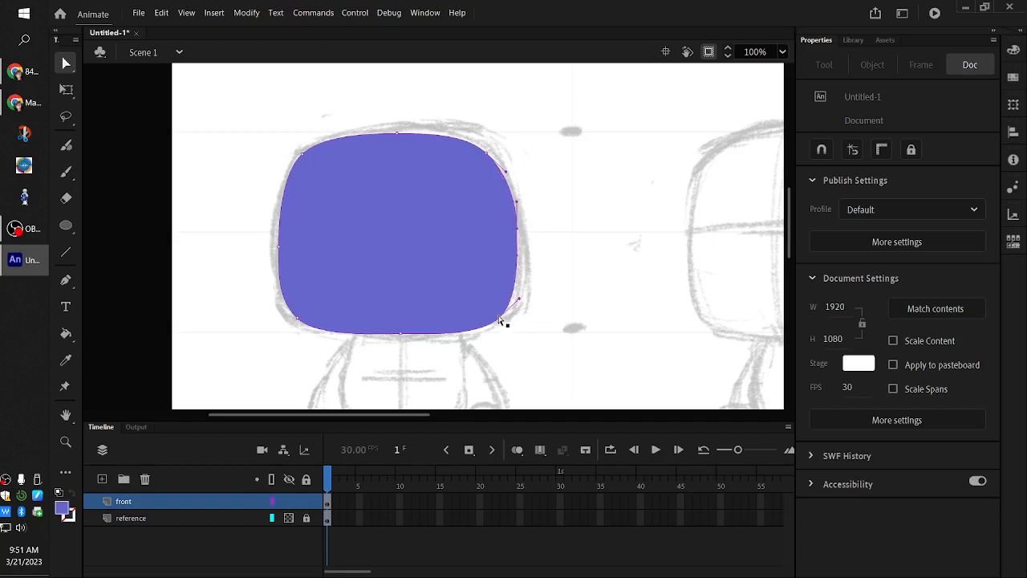
pyautogui.click(497, 320)
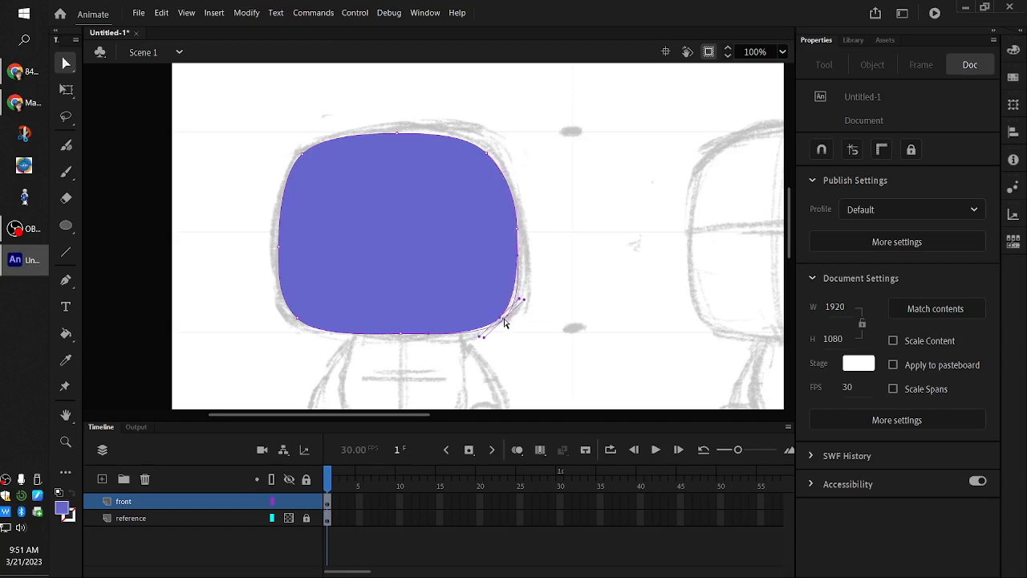
pyautogui.click(542, 322)
pyautogui.click(456, 272)
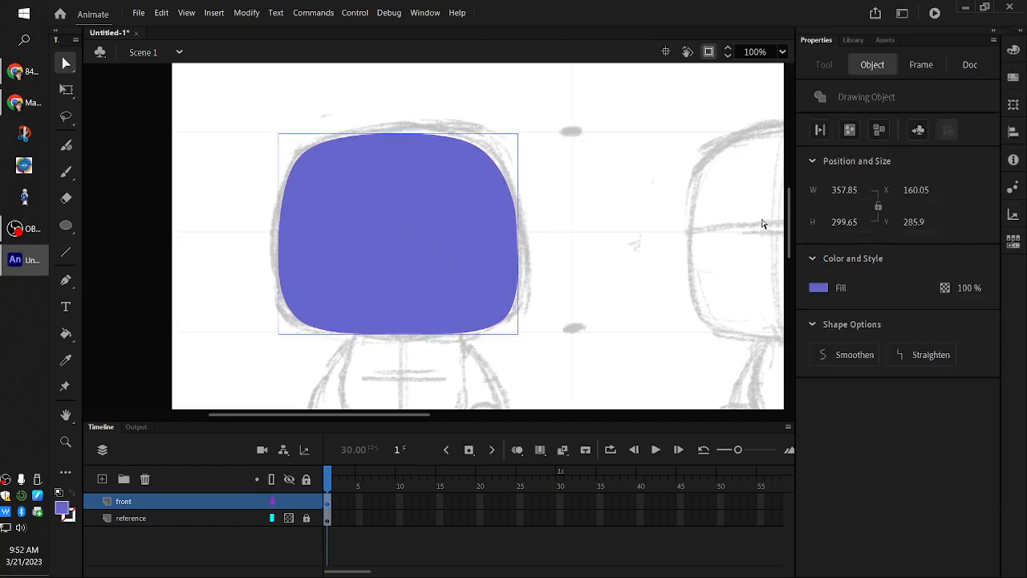
# Paint two upright oval eyes and a horizontal mouth on the head with the Classic Brush in black at size 36.
pyautogui.scroll(-2, 793, 227)
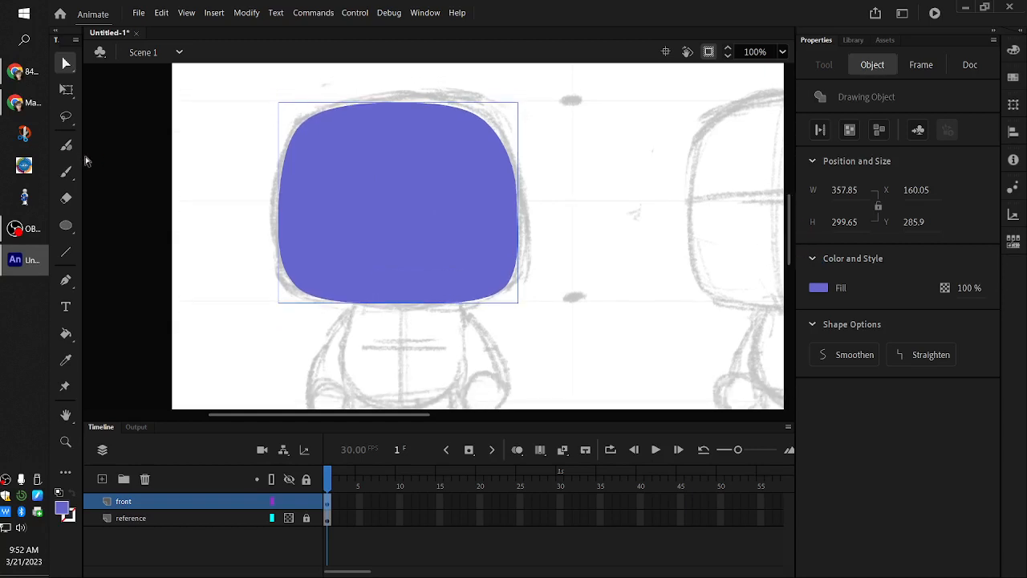
pyautogui.click(67, 173)
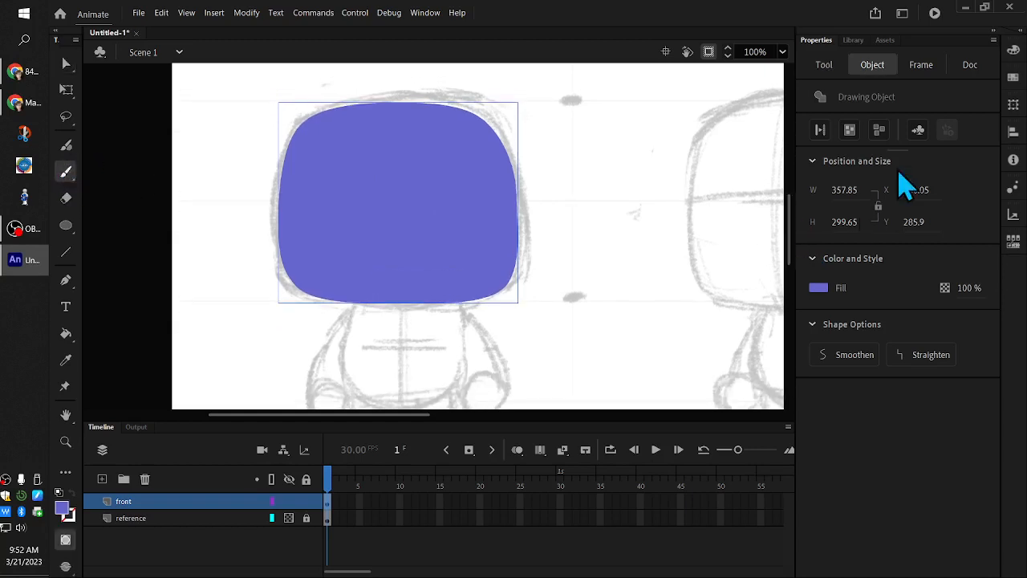
pyautogui.click(833, 67)
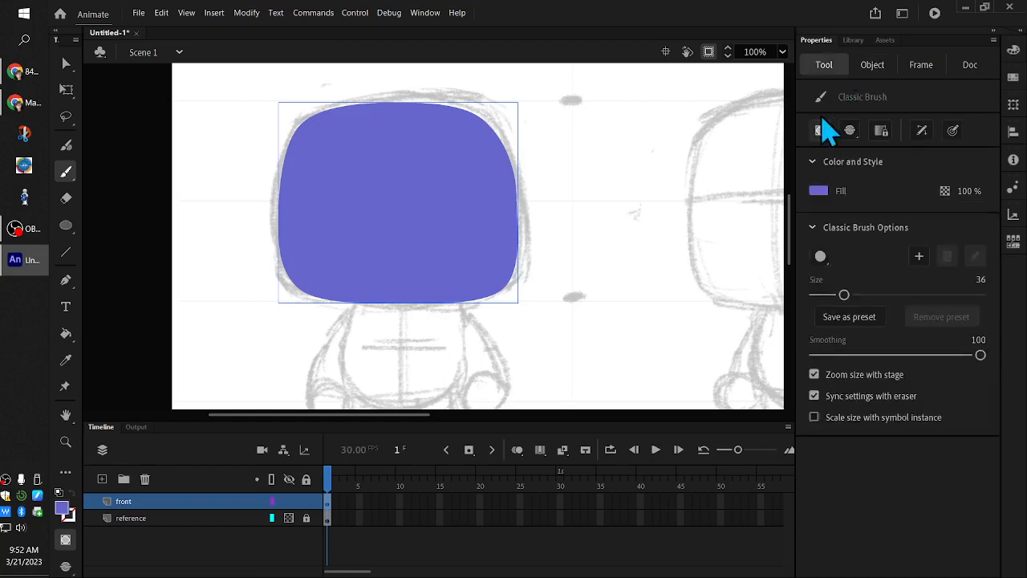
pyautogui.click(818, 190)
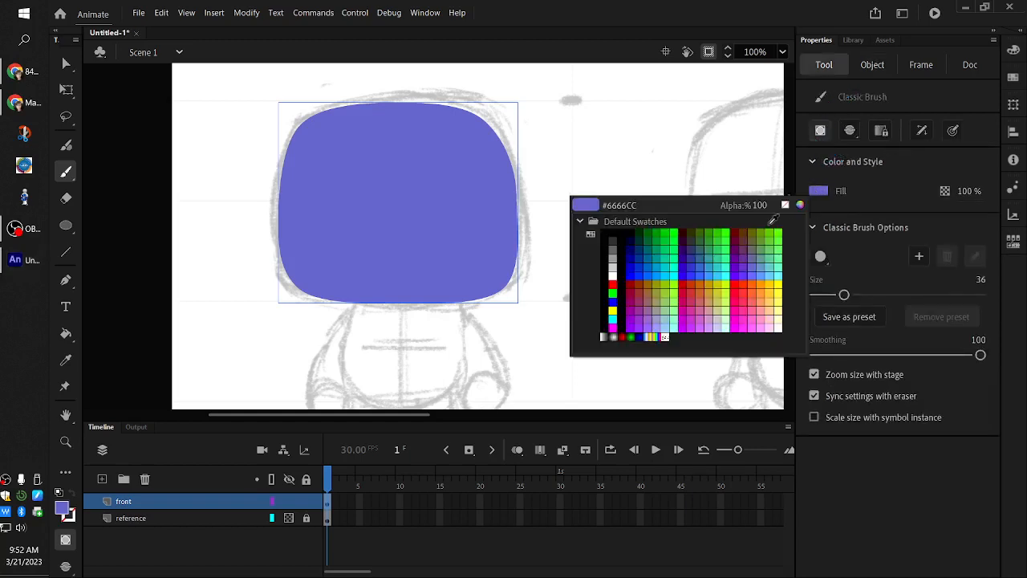
pyautogui.click(618, 222)
pyautogui.moveTo(334, 202); pyautogui.dragTo(337, 220)
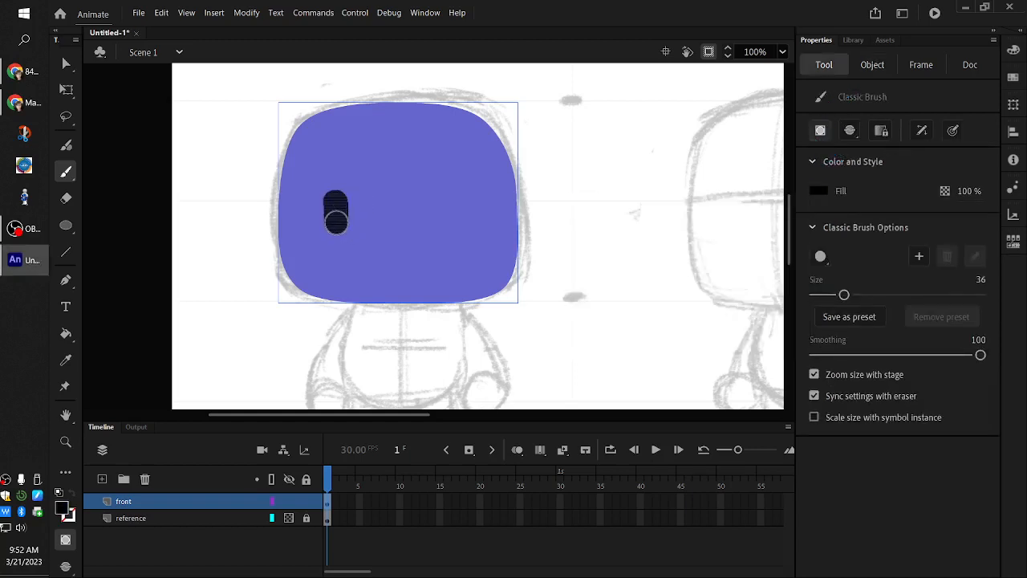
pyautogui.moveTo(450, 198); pyautogui.dragTo(451, 226)
pyautogui.moveTo(377, 253); pyautogui.dragTo(421, 257)
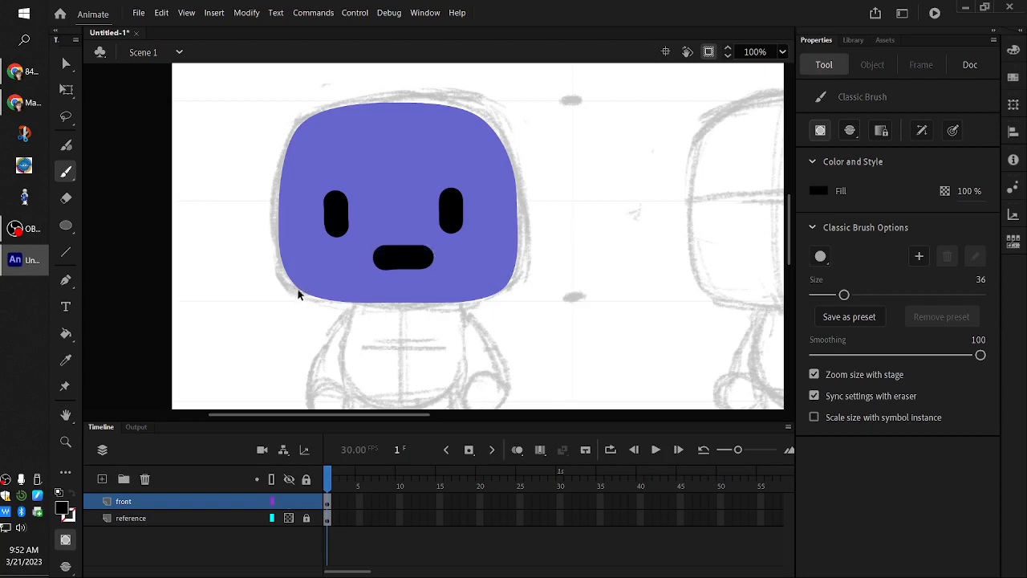
# Shift both eyes slightly up and to the right, placing the right-hand eye at about X 418, Y 410.
pyautogui.click(66, 63)
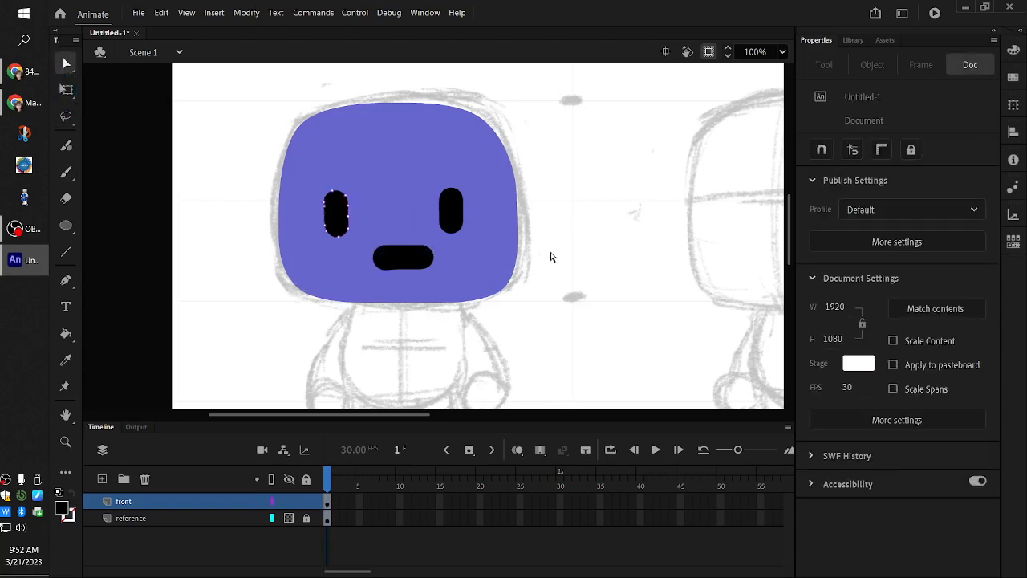
pyautogui.click(440, 219)
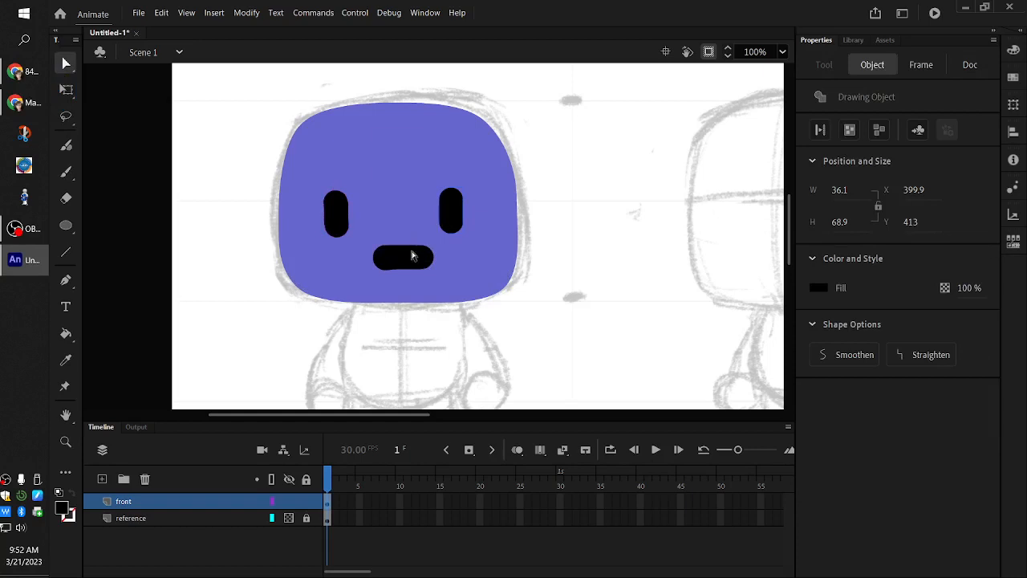
pyautogui.click(332, 211)
pyautogui.moveTo(332, 213)
pyautogui.mouseDown()
pyautogui.moveTo(238, 201)
pyautogui.moveTo(345, 223)
pyautogui.moveTo(336, 214)
pyautogui.mouseUp()
pyautogui.moveTo(444, 213); pyautogui.dragTo(462, 215)
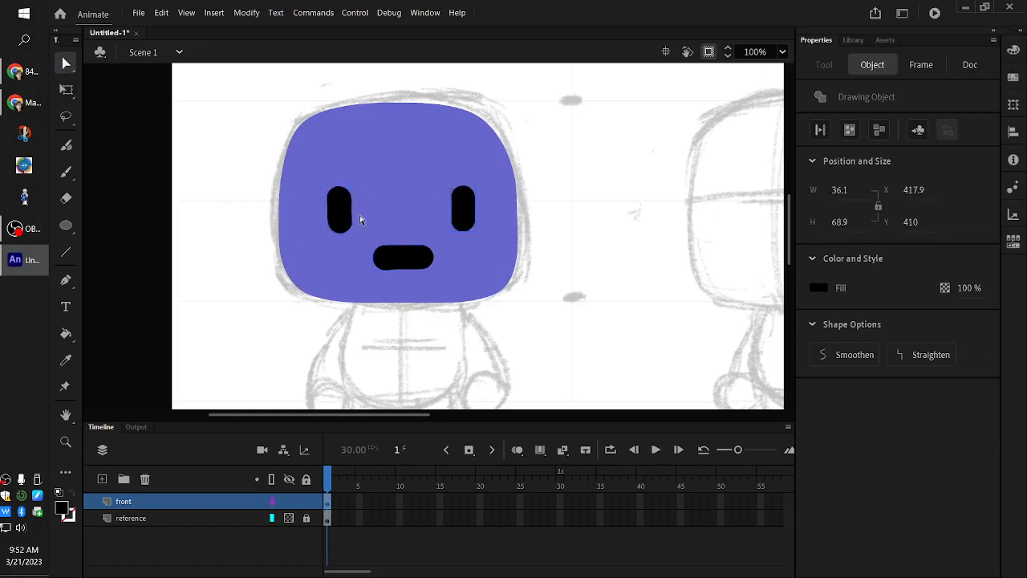
# Move both eyes lower and farther apart, the right-hand one at about X 422, Y 432, and shift the mouth slightly left and up.
pyautogui.moveTo(349, 211); pyautogui.dragTo(337, 227)
pyautogui.moveTo(461, 220); pyautogui.dragTo(464, 236)
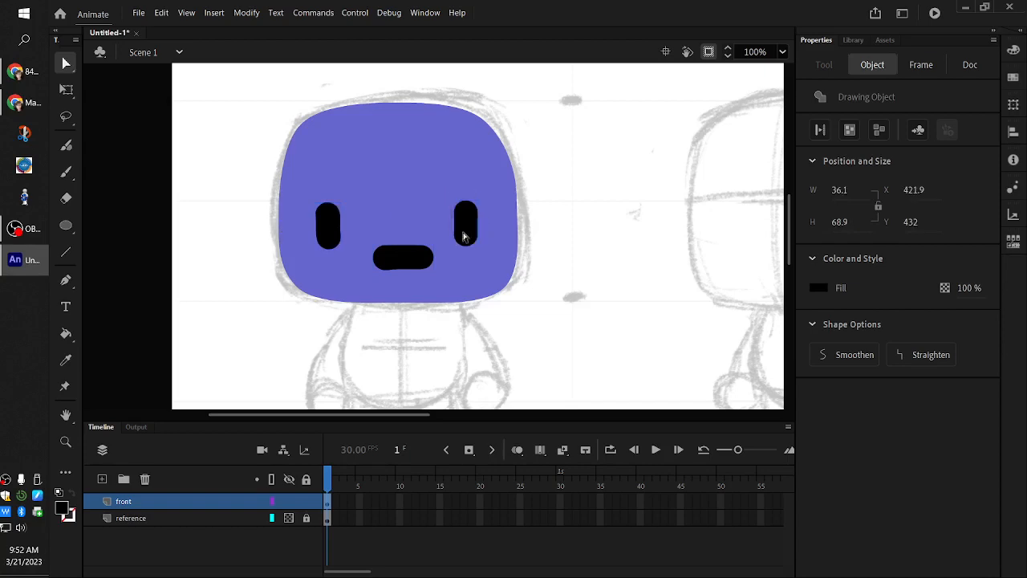
pyautogui.moveTo(413, 258); pyautogui.dragTo(406, 258)
pyautogui.click(542, 278)
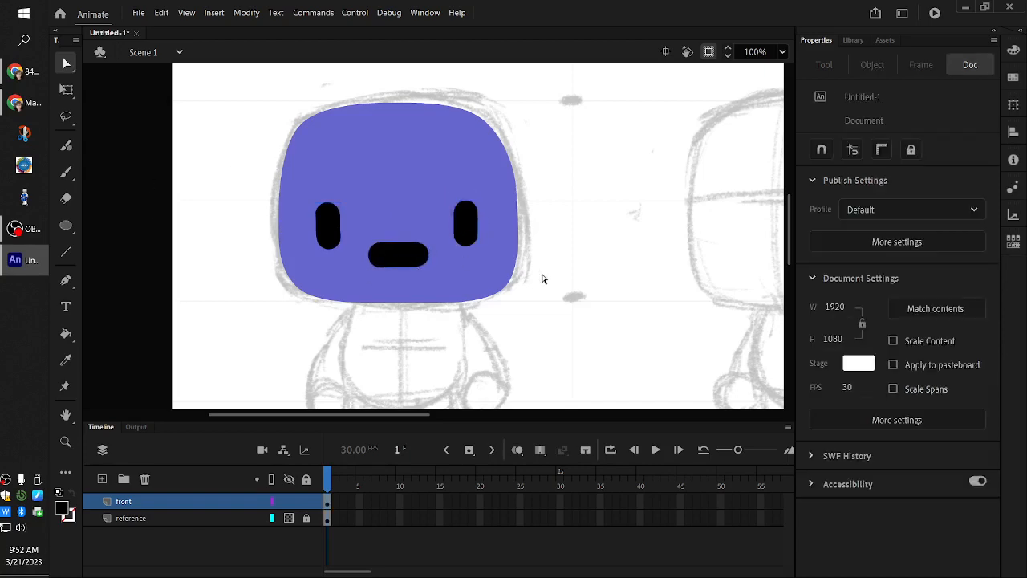
# Set the Classic Brush fill colour to red for painting the front view's torso.
pyautogui.scroll(-2, 793, 232)
pyautogui.scroll(1, 789, 233)
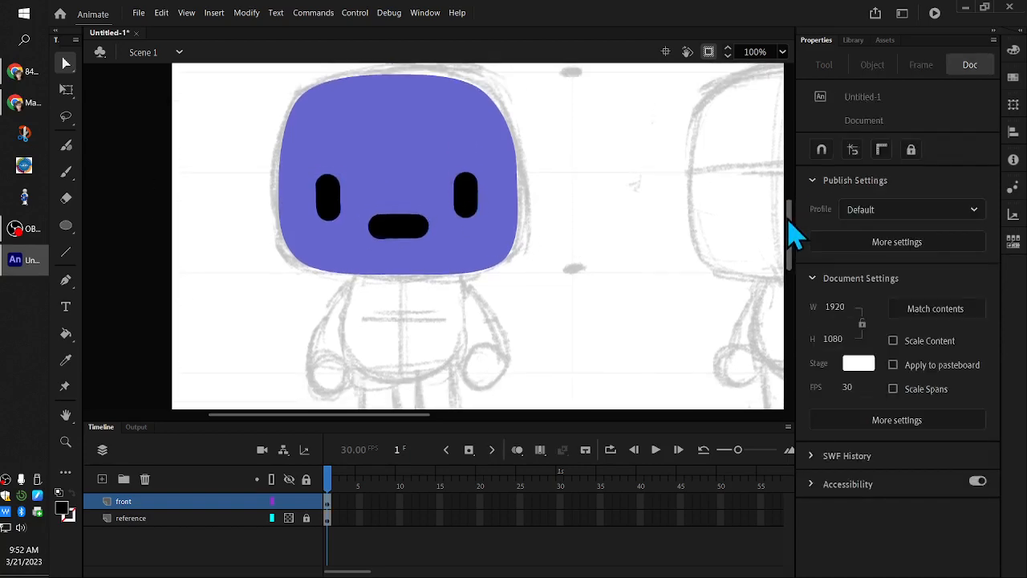
pyautogui.scroll(-2, 793, 232)
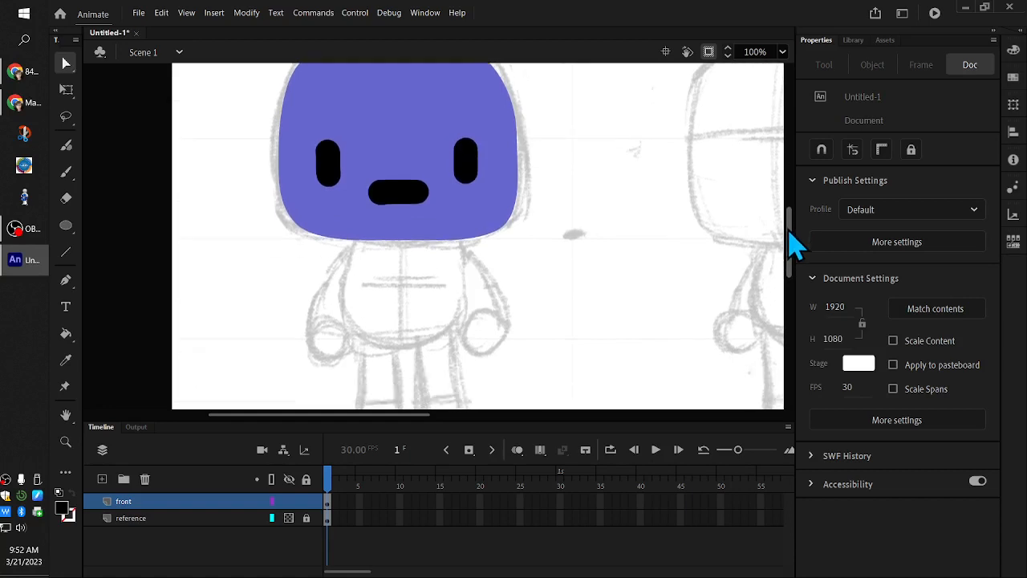
pyautogui.scroll(-1, 796, 261)
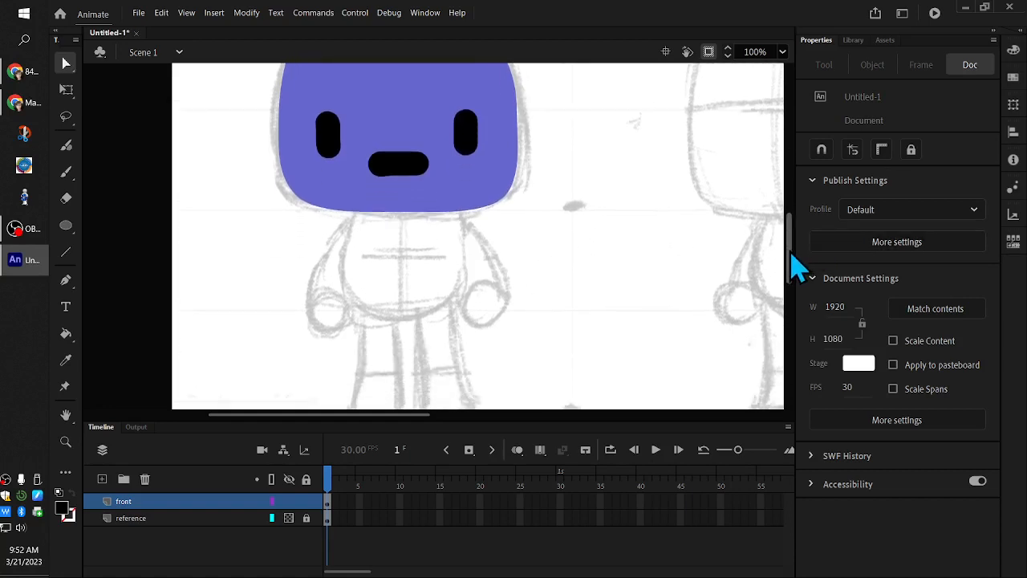
pyautogui.scroll(-2, 794, 267)
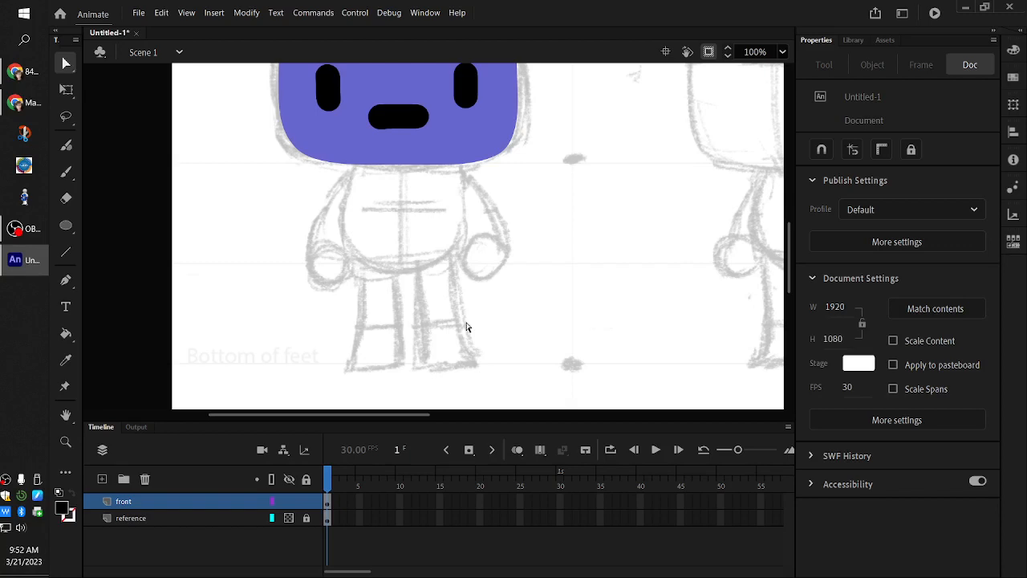
pyautogui.click(64, 171)
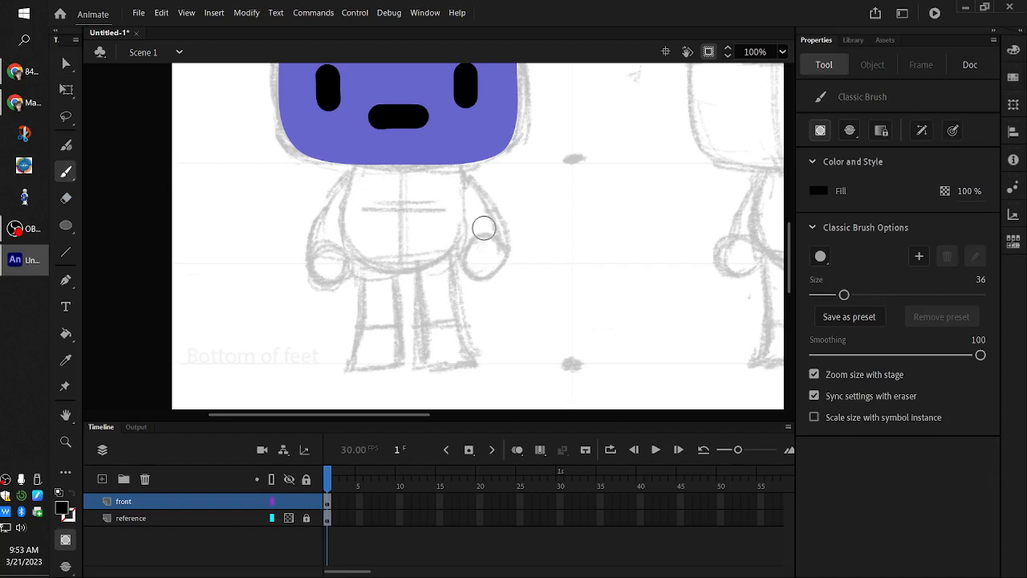
pyautogui.click(819, 191)
pyautogui.click(742, 281)
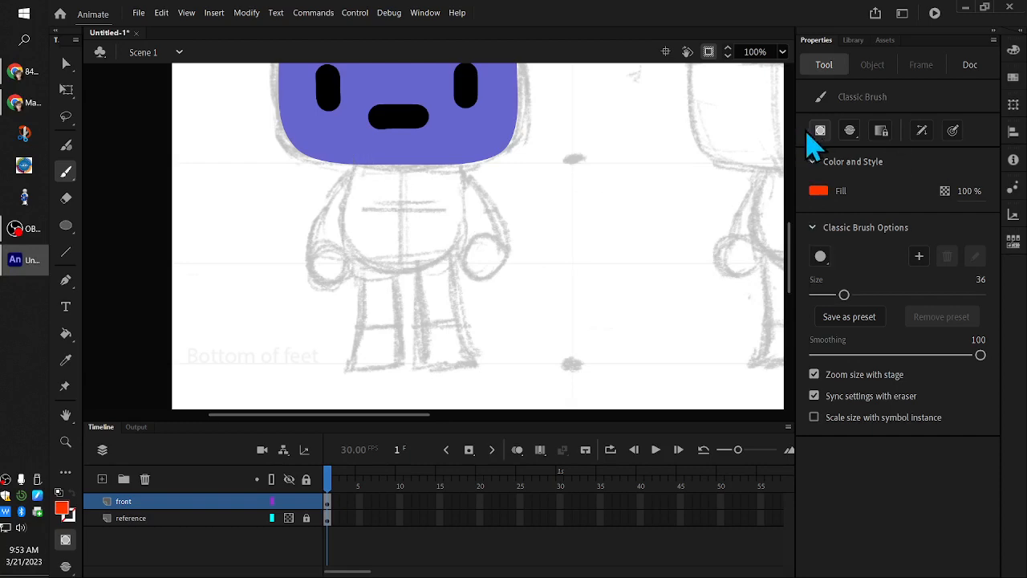
pyautogui.moveTo(362, 164)
pyautogui.mouseDown()
pyautogui.moveTo(351, 247)
pyautogui.moveTo(376, 267)
pyautogui.moveTo(417, 271)
pyautogui.moveTo(450, 249)
pyautogui.moveTo(458, 209)
pyautogui.moveTo(448, 177)
pyautogui.moveTo(414, 157)
pyautogui.moveTo(363, 152)
pyautogui.moveTo(358, 227)
pyautogui.moveTo(378, 252)
pyautogui.moveTo(446, 228)
pyautogui.mouseUp()
pyautogui.hotkey('ctrl', 'z')
pyautogui.hotkey('ctrl', 'z')
# Paint a closed red outline around the torso sketch at brush size 36 and fill its inside with the Paint Bucket.
pyautogui.moveTo(365, 150)
pyautogui.mouseDown()
pyautogui.moveTo(356, 181)
pyautogui.moveTo(360, 243)
pyautogui.moveTo(376, 259)
pyautogui.moveTo(443, 254)
pyautogui.moveTo(456, 219)
pyautogui.moveTo(442, 160)
pyautogui.moveTo(365, 151)
pyautogui.mouseUp()
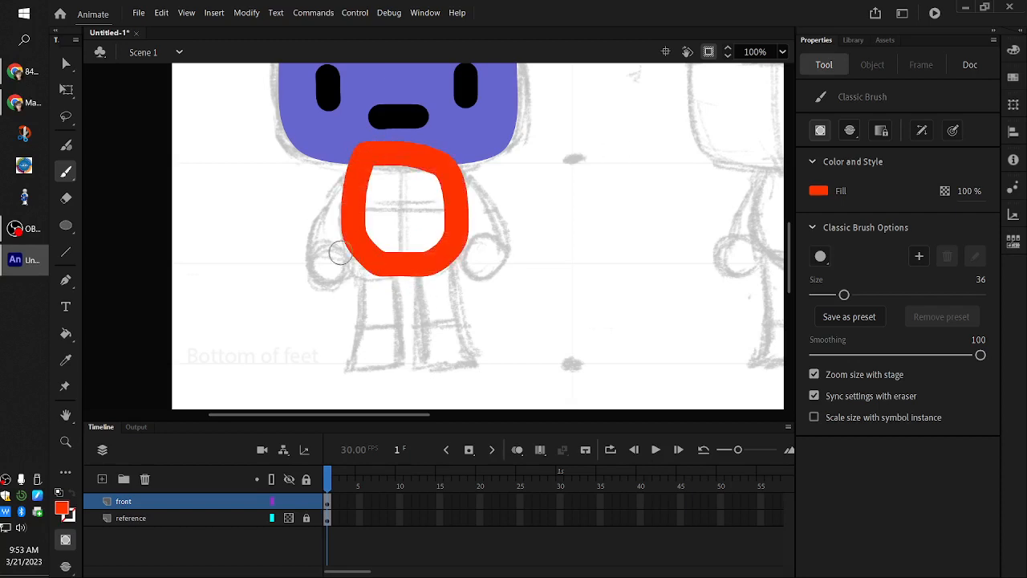
pyautogui.click(66, 333)
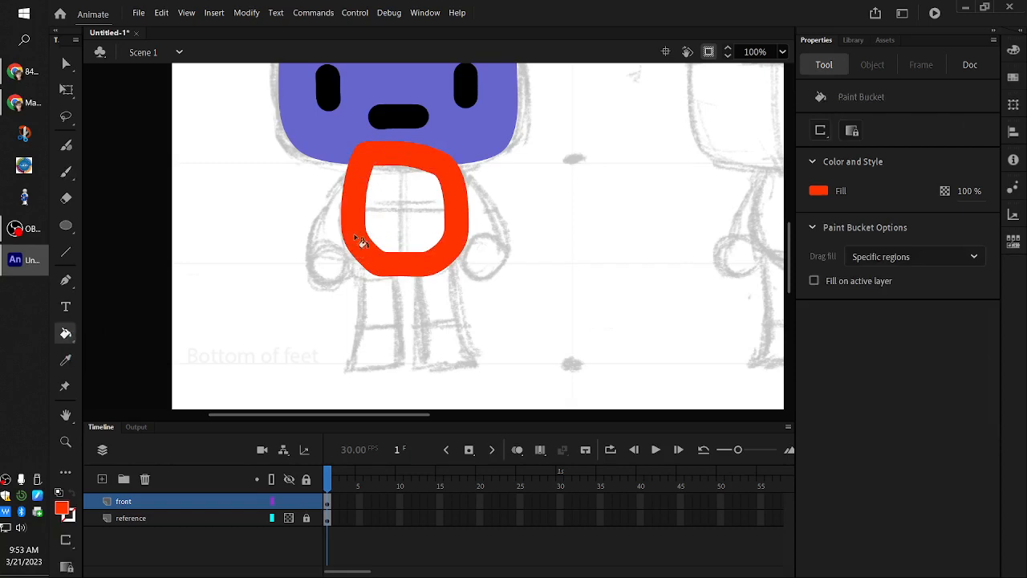
pyautogui.click(390, 224)
# Move the filled torso off the sketch into the empty space beside the front view, at about X 549, Y 602.
pyautogui.click(66, 63)
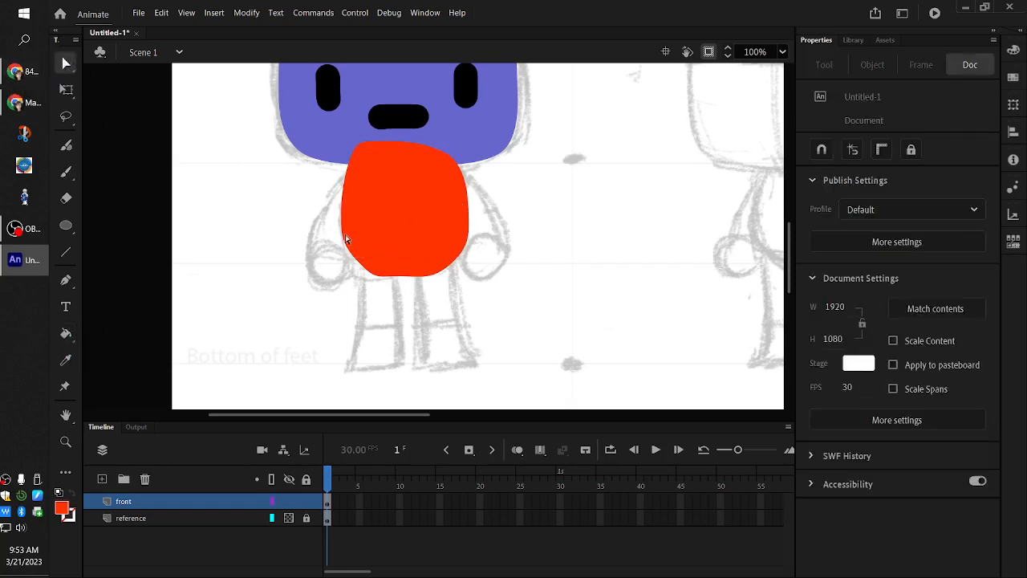
pyautogui.moveTo(352, 245)
pyautogui.mouseDown()
pyautogui.moveTo(451, 282)
pyautogui.moveTo(521, 284)
pyautogui.mouseUp()
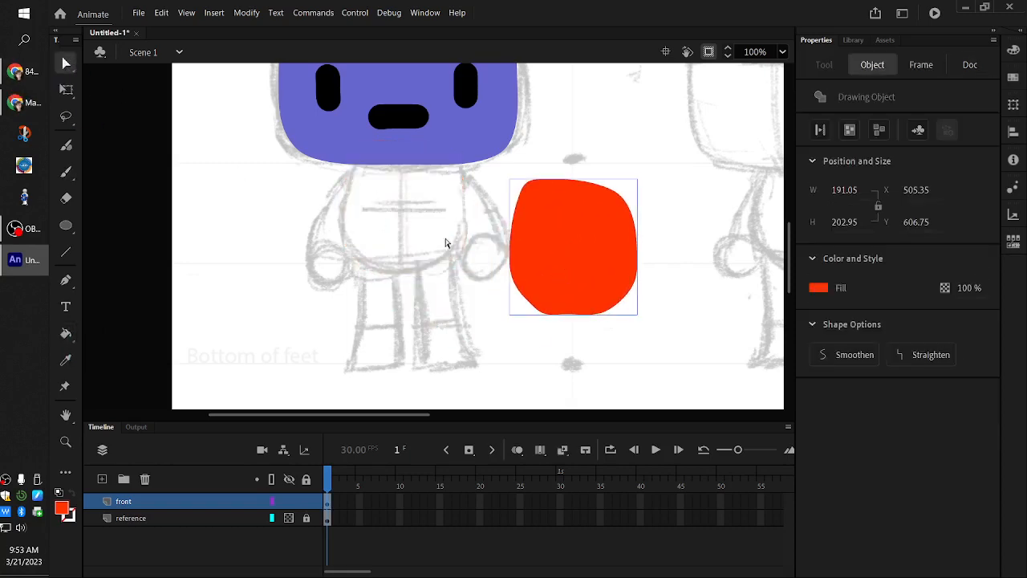
pyautogui.moveTo(585, 253); pyautogui.dragTo(621, 250)
# Paint a U-shaped red outline about 195 by 203 px over the torso sketch, leaving it open at the neck.
pyautogui.click(66, 171)
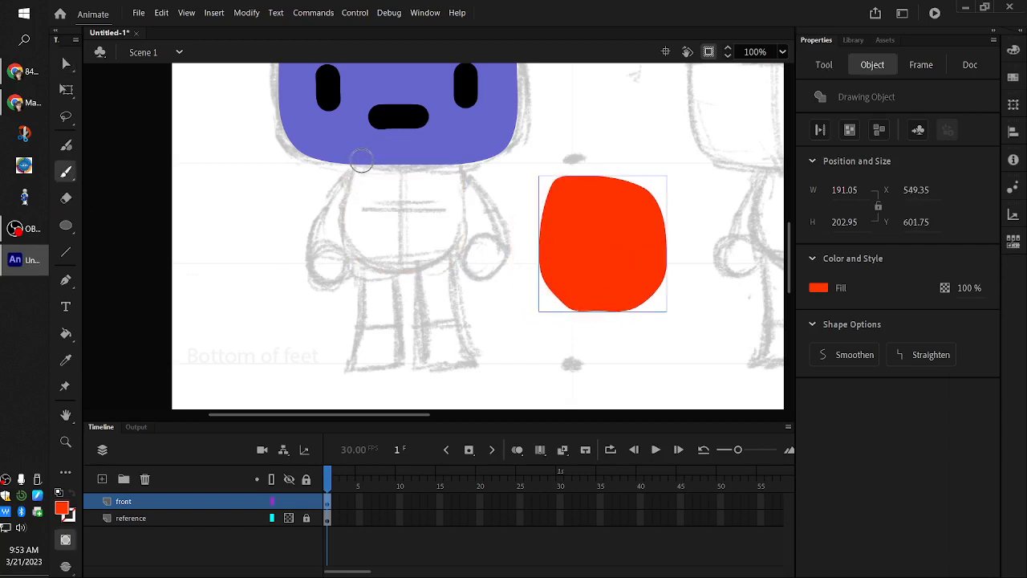
pyautogui.moveTo(361, 161)
pyautogui.mouseDown()
pyautogui.moveTo(356, 237)
pyautogui.moveTo(373, 266)
pyautogui.moveTo(400, 271)
pyautogui.moveTo(448, 248)
pyautogui.moveTo(459, 178)
pyautogui.moveTo(452, 154)
pyautogui.mouseUp()
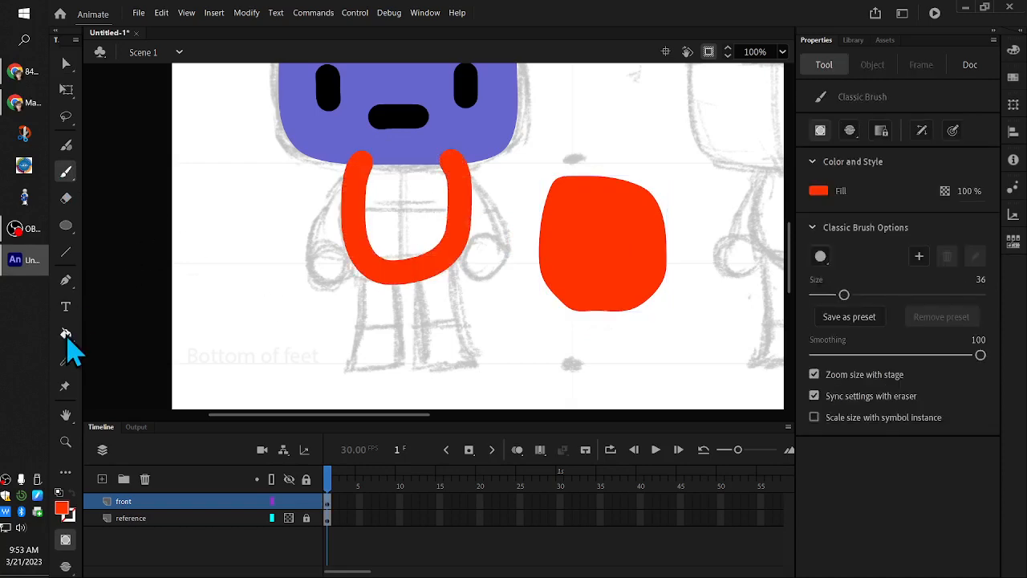
pyautogui.click(66, 334)
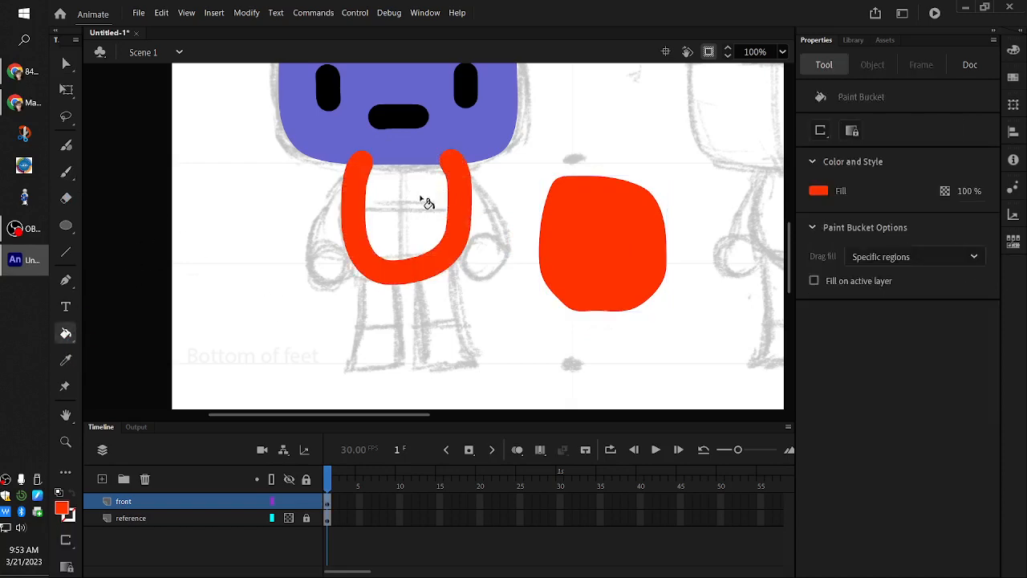
# Try repositioning the open U-shaped outline over the torso sketch and delete it.
pyautogui.click(67, 63)
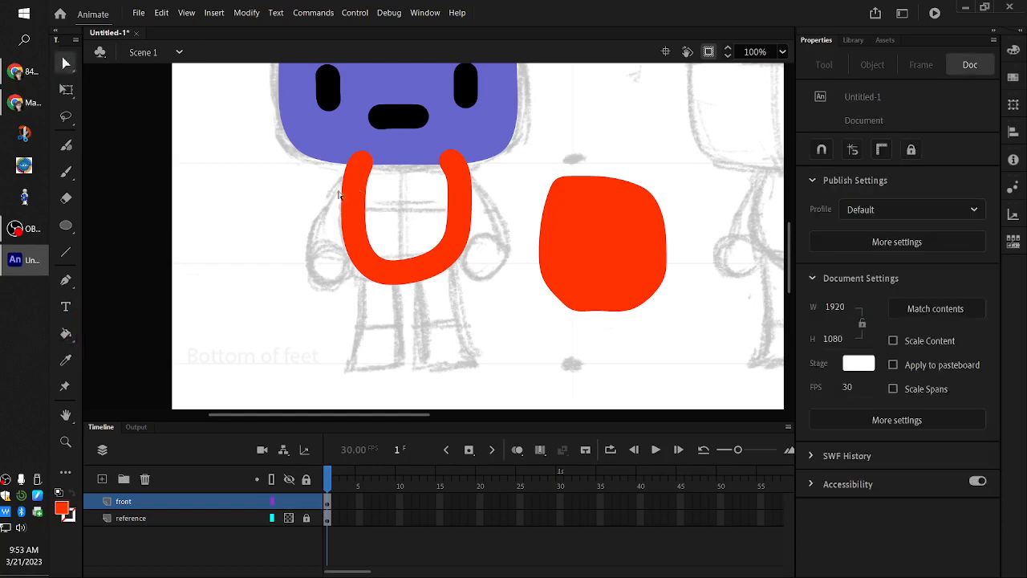
pyautogui.click(358, 208)
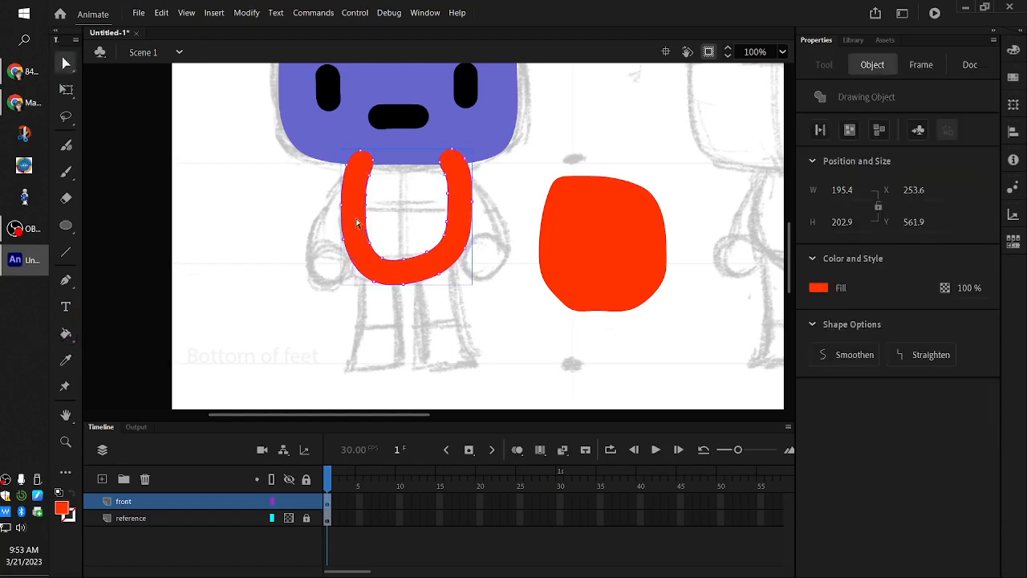
pyautogui.moveTo(360, 229); pyautogui.dragTo(360, 283)
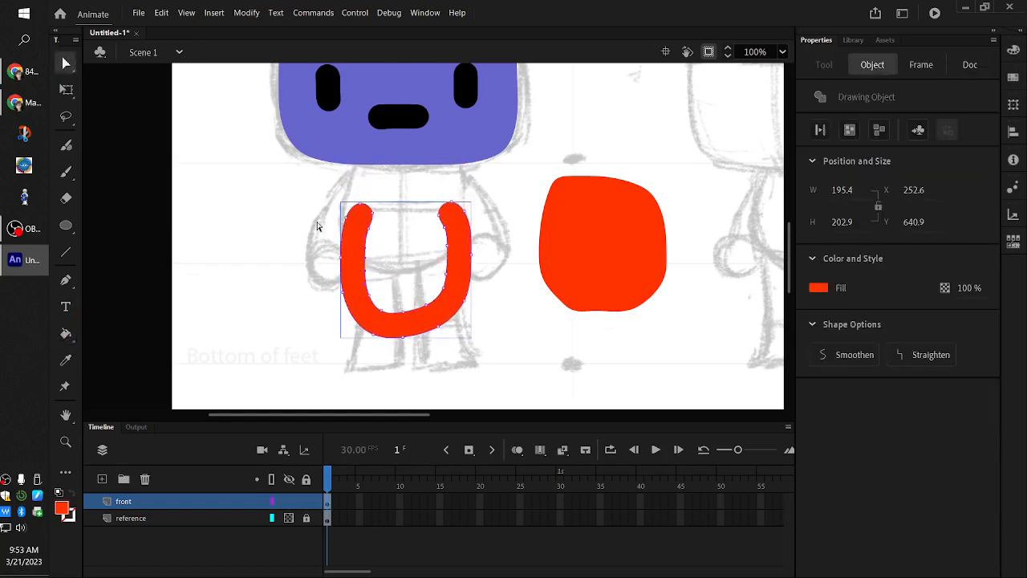
pyautogui.hotkey('ctrl', 'z')
pyautogui.press('v')
pyautogui.click(372, 248)
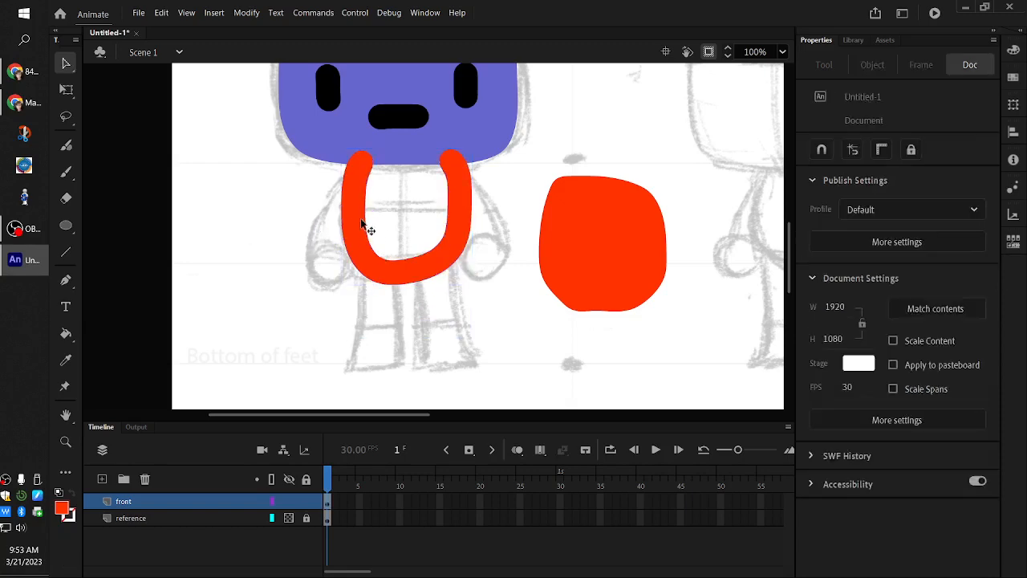
pyautogui.click(355, 220)
pyautogui.moveTo(356, 225)
pyautogui.mouseDown()
pyautogui.moveTo(348, 268)
pyautogui.moveTo(344, 252)
pyautogui.moveTo(357, 275)
pyautogui.mouseUp()
pyautogui.moveTo(450, 285); pyautogui.dragTo(454, 239)
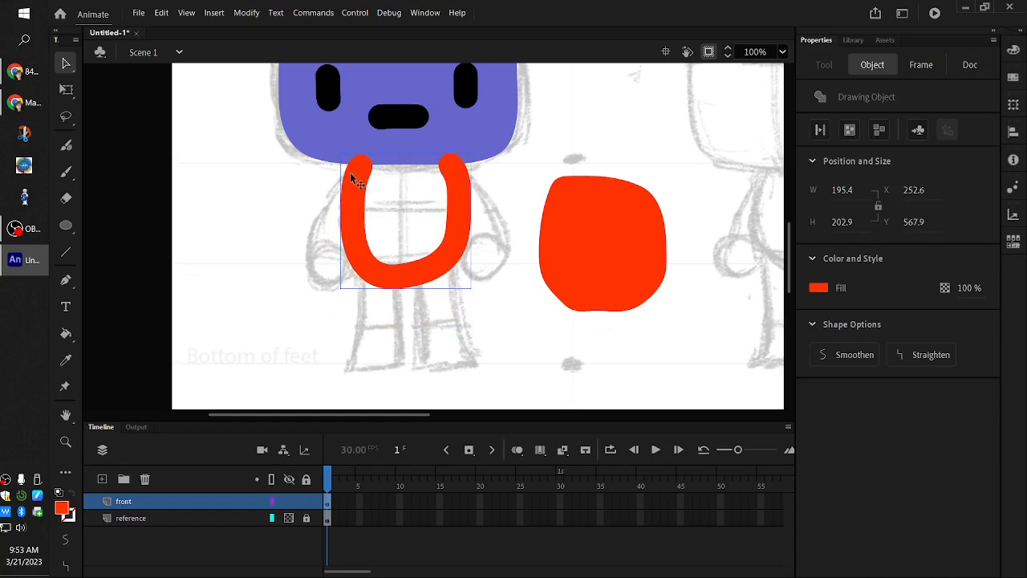
pyautogui.moveTo(351, 175)
pyautogui.mouseDown()
pyautogui.moveTo(329, 219)
pyautogui.moveTo(363, 185)
pyautogui.mouseUp()
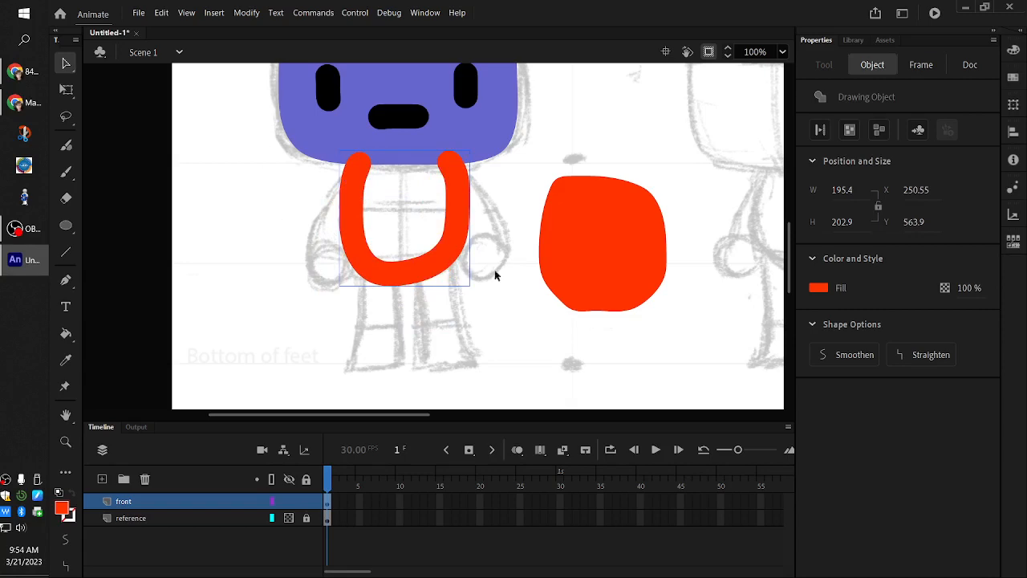
pyautogui.moveTo(459, 218); pyautogui.dragTo(446, 254)
pyautogui.press('Delete')
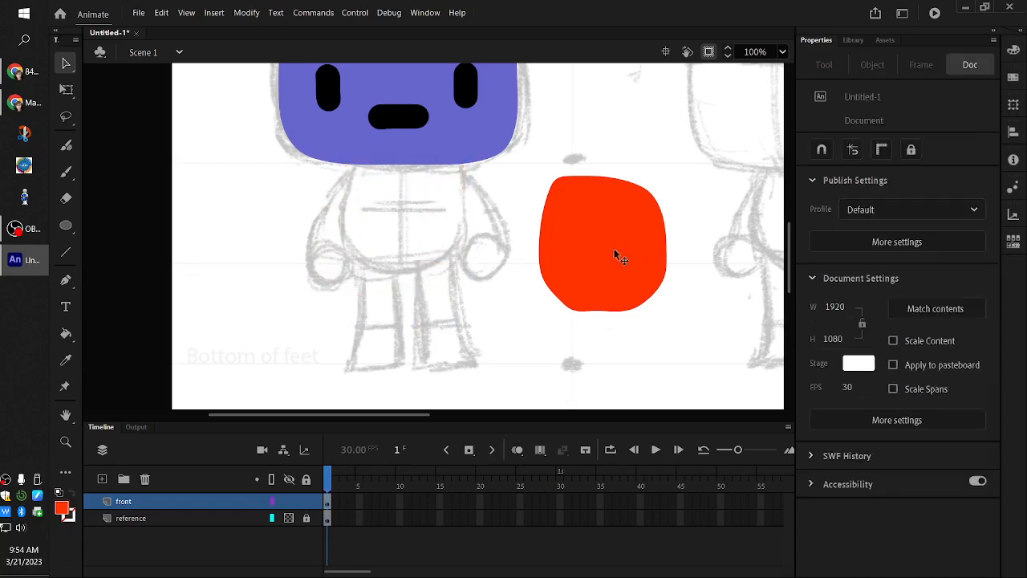
# Move the filled red torso back onto the front view's torso sketch, at about X 251, Y 548.
pyautogui.click(610, 268)
pyautogui.moveTo(610, 268)
pyautogui.mouseDown()
pyautogui.moveTo(420, 222)
pyautogui.moveTo(422, 230)
pyautogui.mouseUp()
pyautogui.click(595, 194)
pyautogui.click(440, 236)
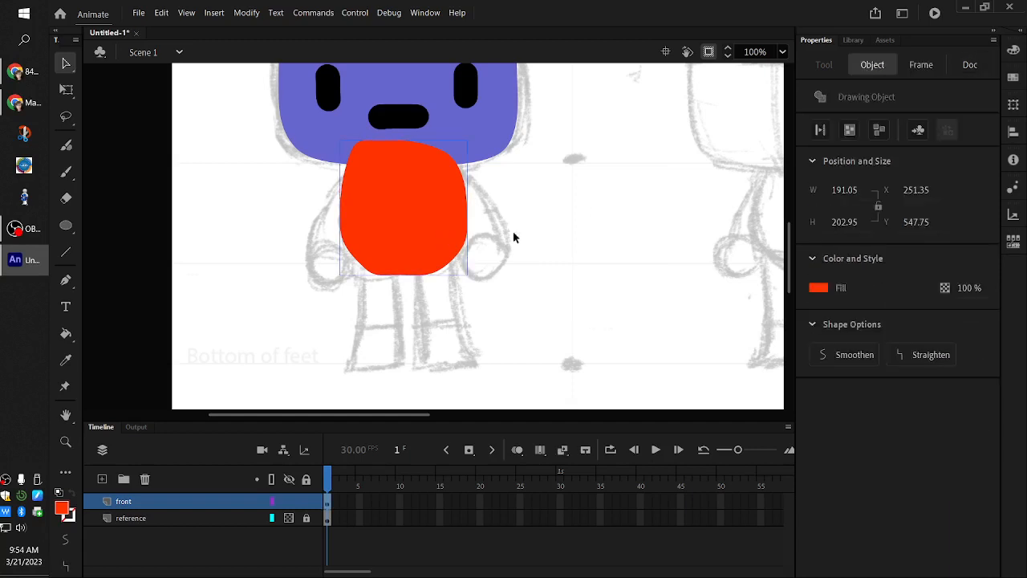
# Send the red torso to the back so it sits behind the head.
pyautogui.scroll(2, 564, 222)
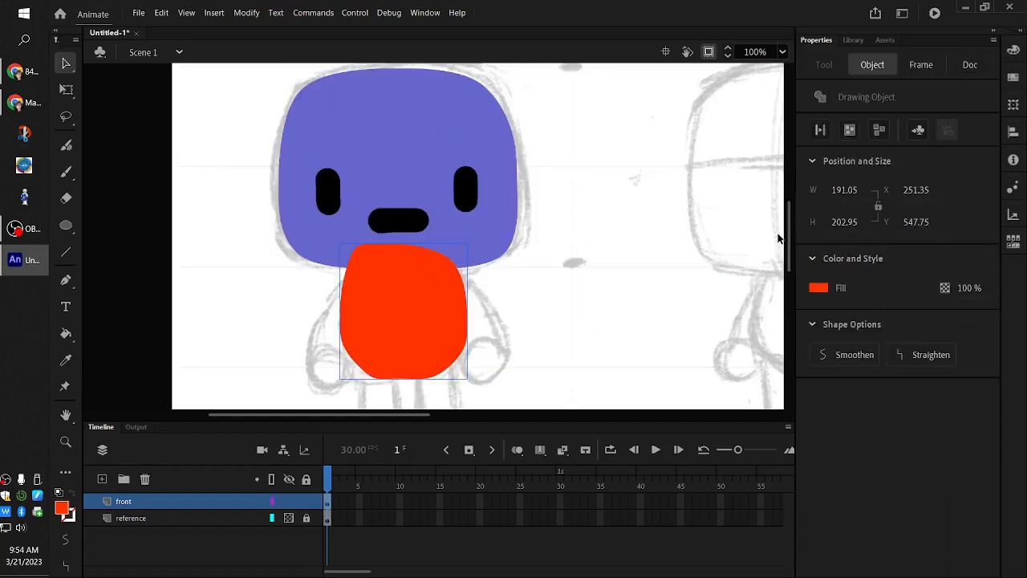
pyautogui.rightClick(401, 294)
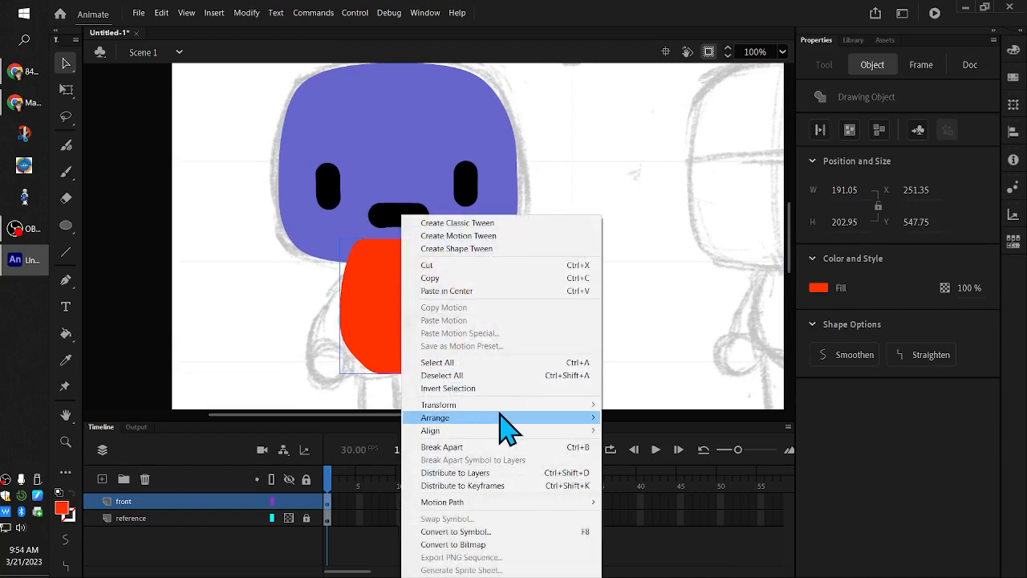
pyautogui.moveTo(504, 425)
pyautogui.click(698, 462)
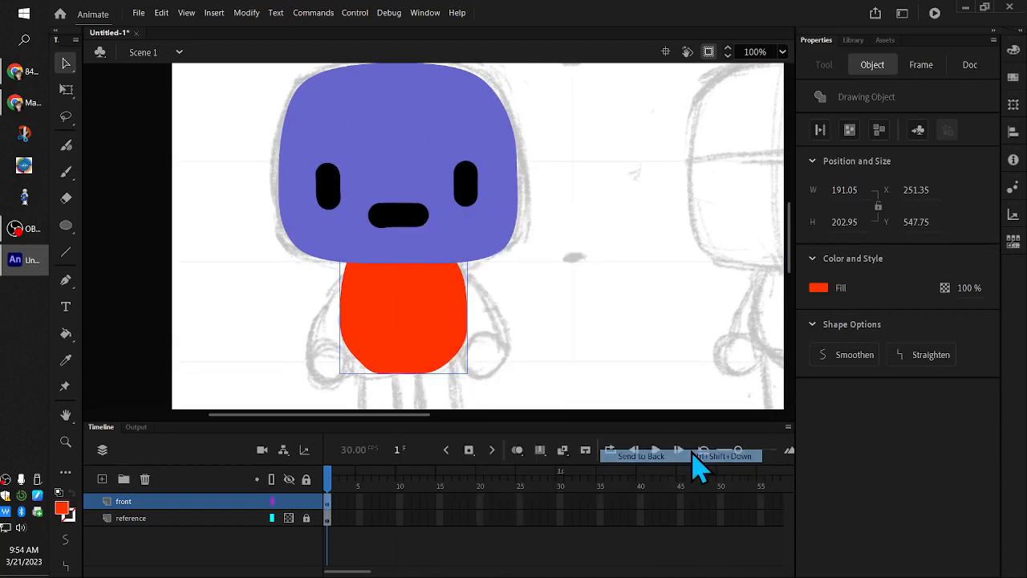
# Nudge the torso down under the head to about Y 557.
pyautogui.click(569, 323)
pyautogui.moveTo(791, 235); pyautogui.dragTo(795, 264)
pyautogui.moveTo(417, 225)
pyautogui.mouseDown()
pyautogui.moveTo(436, 229)
pyautogui.moveTo(416, 231)
pyautogui.mouseUp()
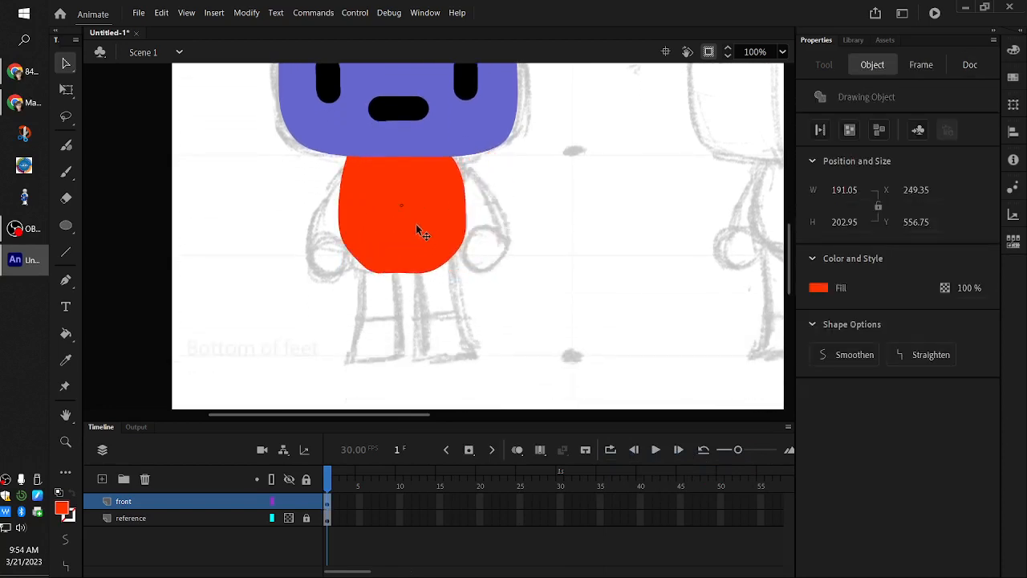
pyautogui.click(594, 252)
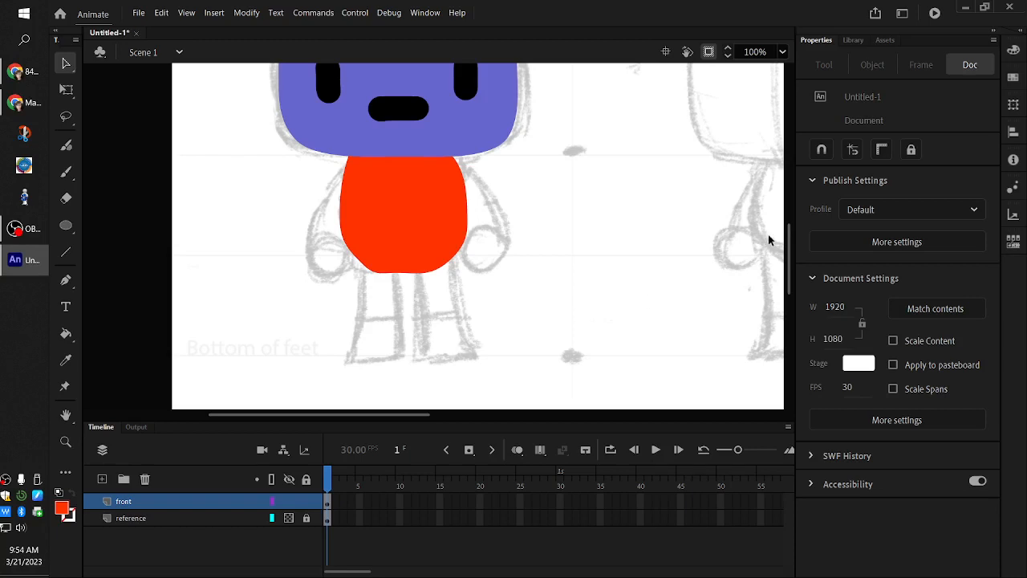
# Paint a closed, curved arm outline about 84 by 178 px beside the body with the Classic Brush in teal at size 15.
pyautogui.moveTo(791, 252)
pyautogui.mouseDown()
pyautogui.moveTo(791, 264)
pyautogui.moveTo(787, 255)
pyautogui.mouseUp()
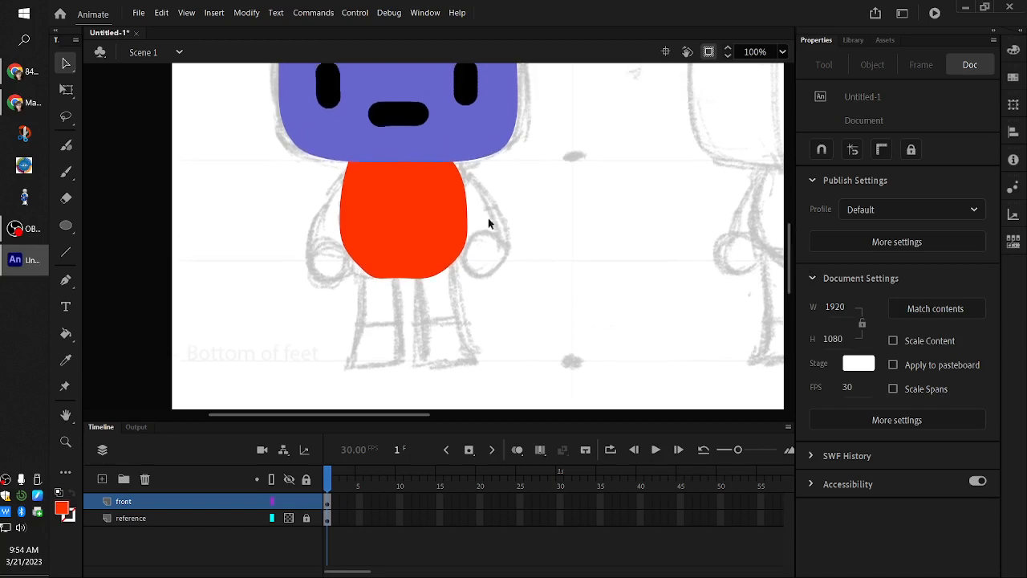
pyautogui.click(66, 171)
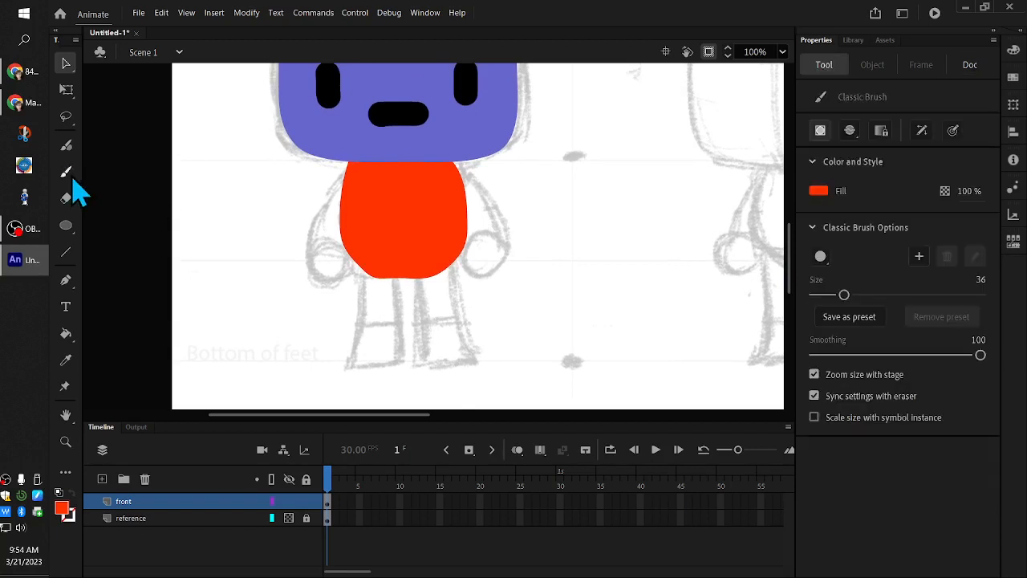
pyautogui.click(821, 192)
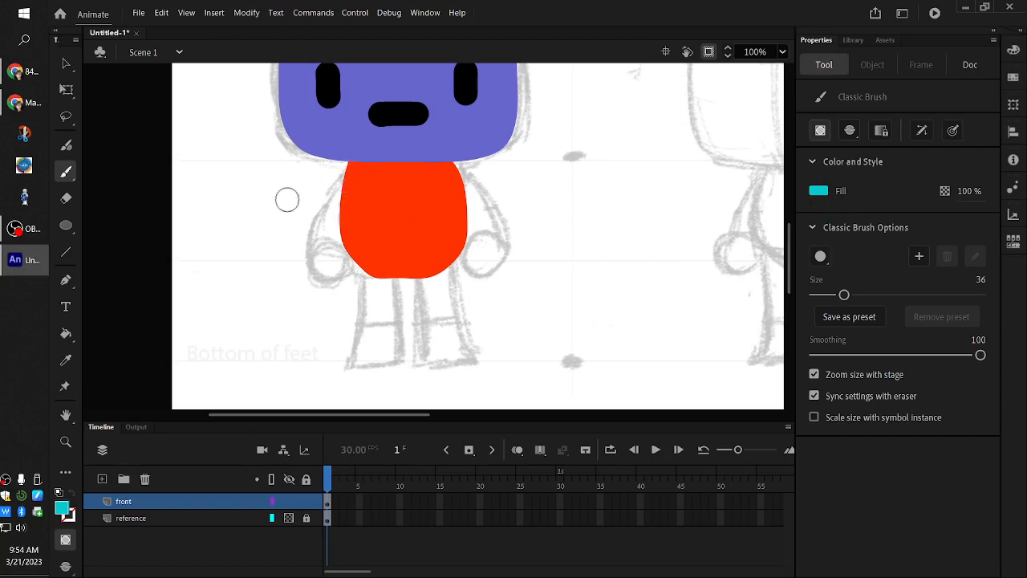
pyautogui.moveTo(264, 176)
pyautogui.mouseDown()
pyautogui.moveTo(237, 175)
pyautogui.moveTo(229, 191)
pyautogui.moveTo(232, 234)
pyautogui.moveTo(251, 256)
pyautogui.mouseUp()
pyautogui.hotkey('ctrl', 'z')
pyautogui.moveTo(844, 294); pyautogui.dragTo(826, 295)
pyautogui.moveTo(247, 165)
pyautogui.mouseDown()
pyautogui.moveTo(219, 207)
pyautogui.moveTo(217, 257)
pyautogui.moveTo(235, 276)
pyautogui.moveTo(261, 256)
pyautogui.moveTo(250, 222)
pyautogui.moveTo(242, 166)
pyautogui.mouseUp()
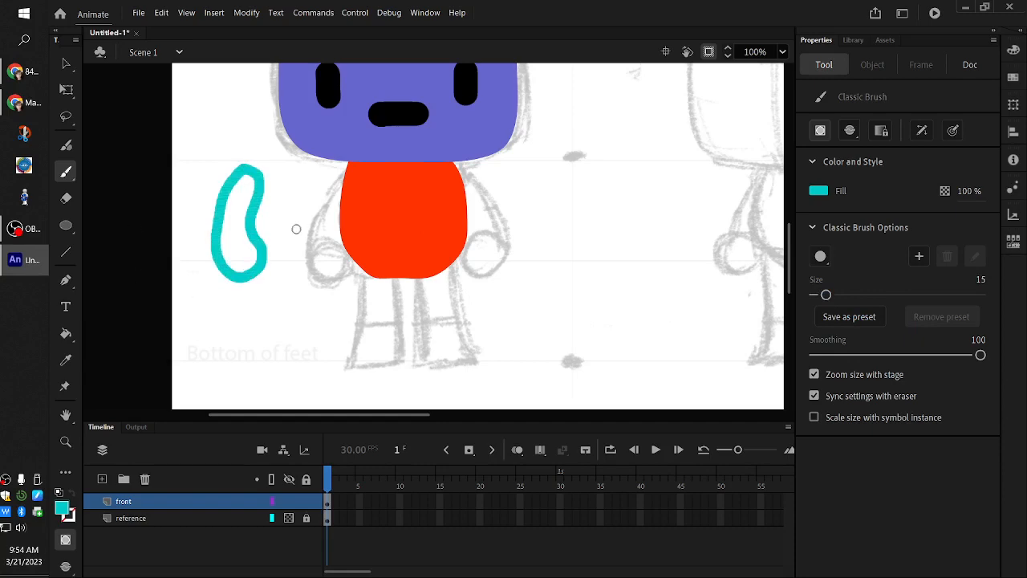
# Move the teal arm outline's transformation point to its shoulder end and rotate the arm slightly clockwise around it.
pyautogui.click(66, 63)
pyautogui.click(264, 183)
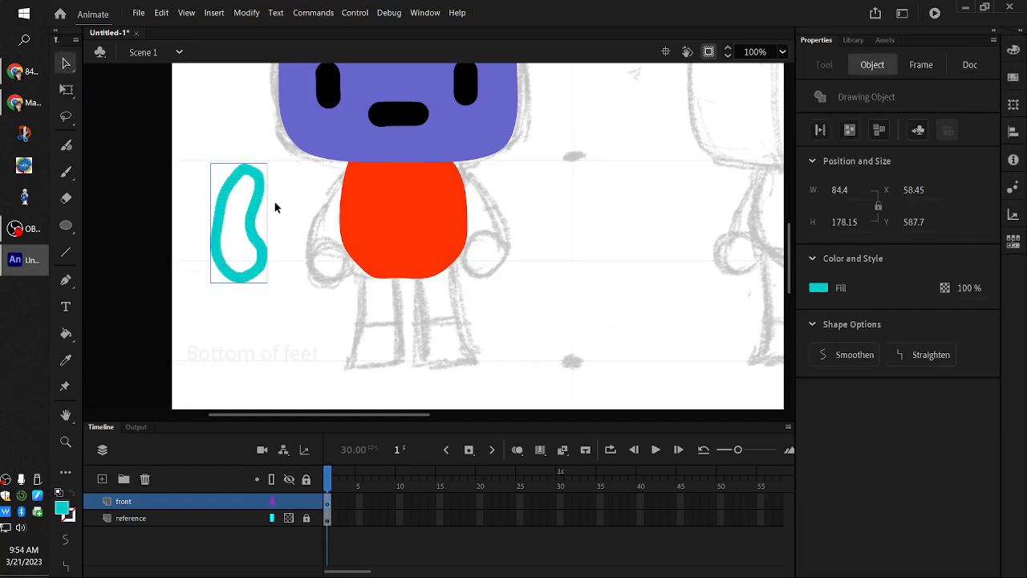
pyautogui.click(67, 89)
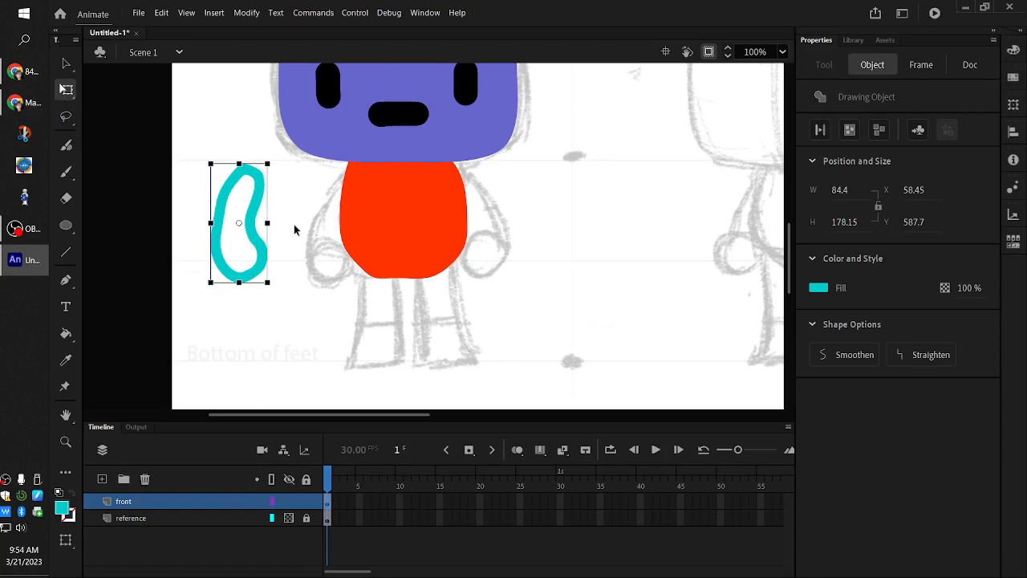
pyautogui.moveTo(240, 224); pyautogui.dragTo(285, 195)
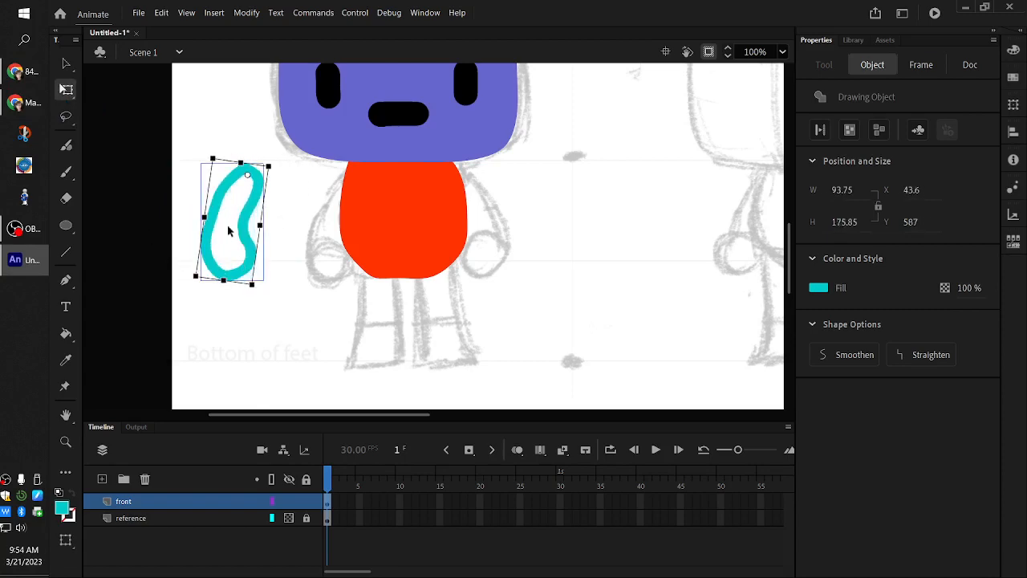
# Move the teal arm outline beside the body to about X 32, Y 574.
pyautogui.moveTo(253, 195); pyautogui.dragTo(238, 158)
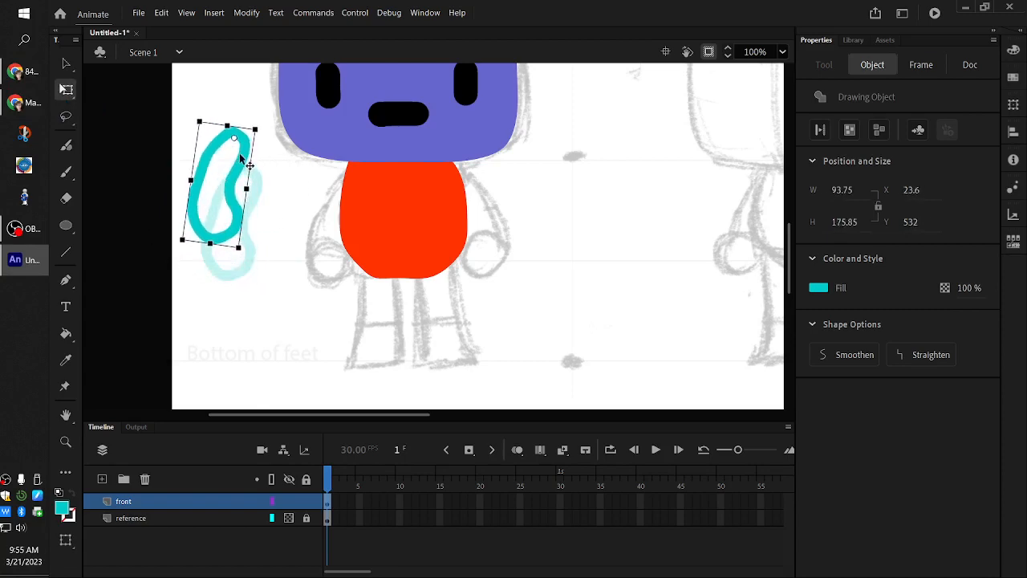
pyautogui.click(180, 285)
pyautogui.click(67, 172)
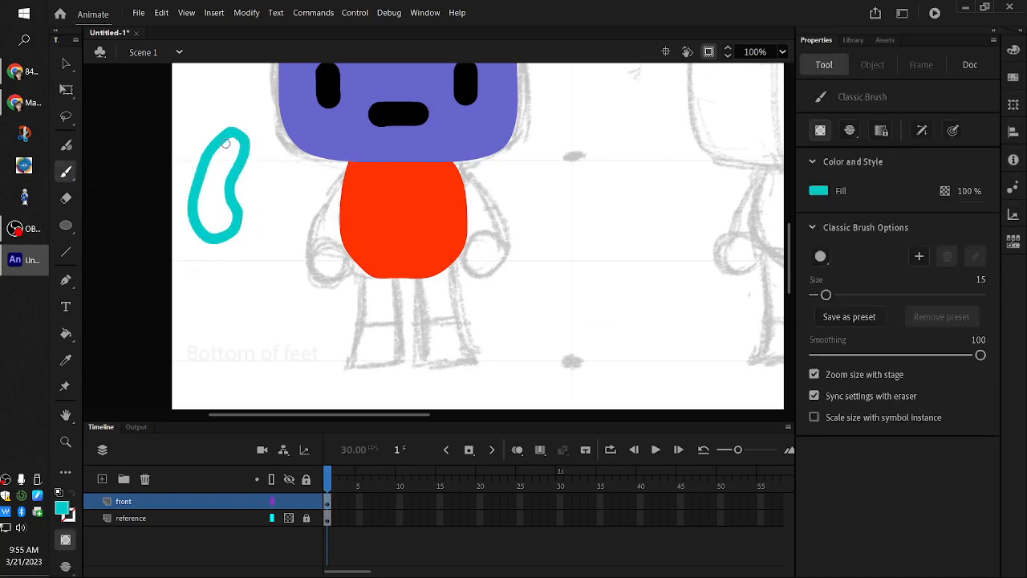
pyautogui.click(65, 62)
pyautogui.moveTo(238, 195); pyautogui.dragTo(244, 222)
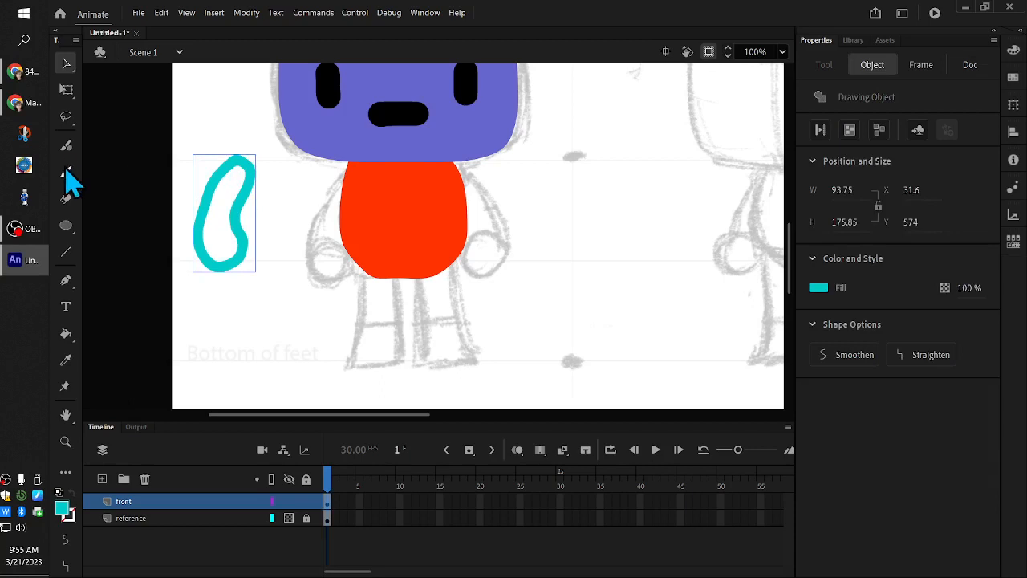
# Paint a closed blue loop about 79 by 95 px over the teal outline's upper end, undoing the outline's accidental blue recolour.
pyautogui.click(67, 171)
pyautogui.click(818, 288)
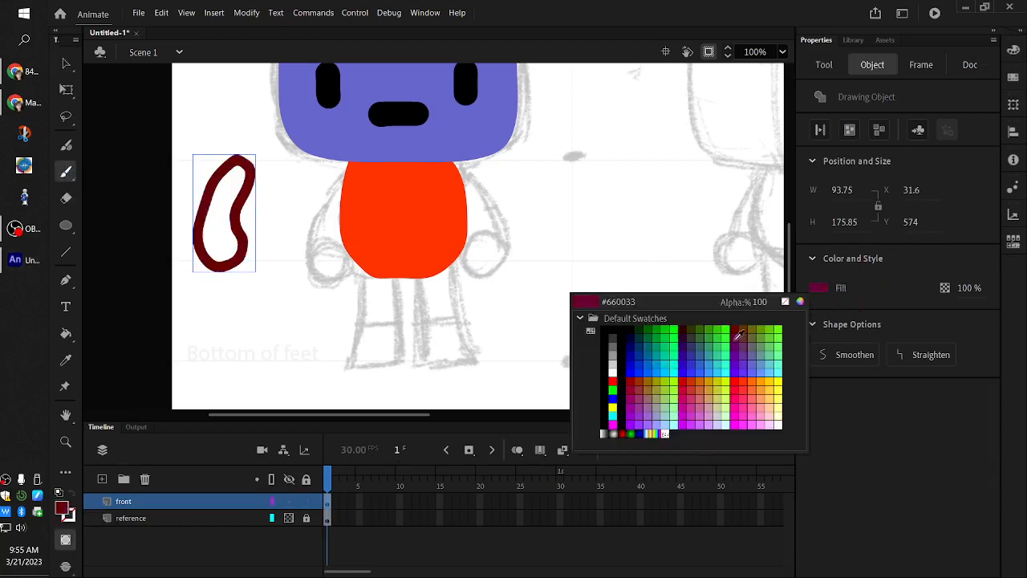
pyautogui.click(702, 367)
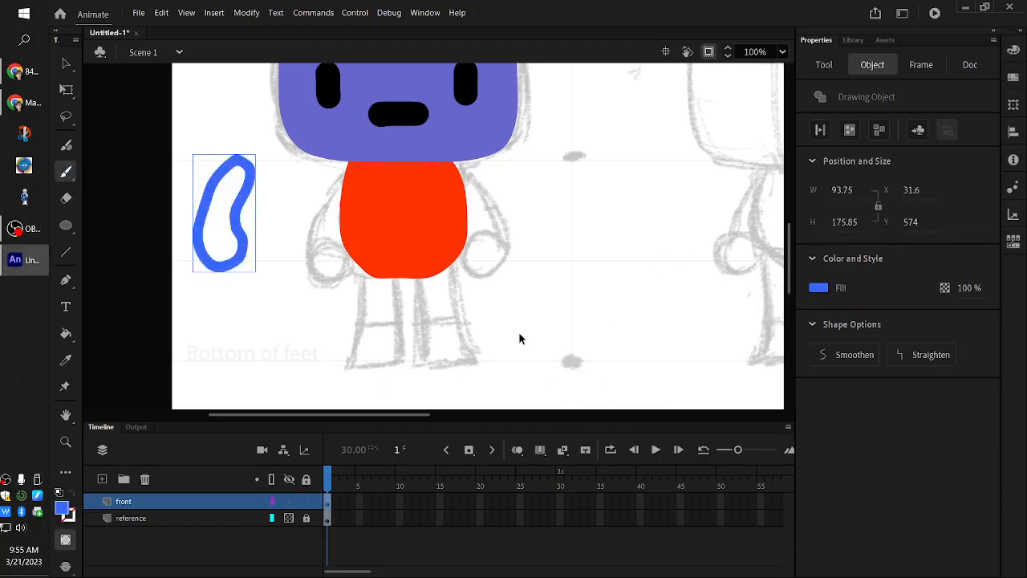
pyautogui.moveTo(238, 159)
pyautogui.mouseDown()
pyautogui.moveTo(215, 206)
pyautogui.moveTo(233, 210)
pyautogui.moveTo(246, 193)
pyautogui.moveTo(232, 158)
pyautogui.moveTo(240, 168)
pyautogui.moveTo(221, 169)
pyautogui.moveTo(209, 201)
pyautogui.moveTo(224, 216)
pyautogui.moveTo(243, 210)
pyautogui.moveTo(249, 172)
pyautogui.mouseUp()
pyautogui.hotkey('ctrl', 'z')
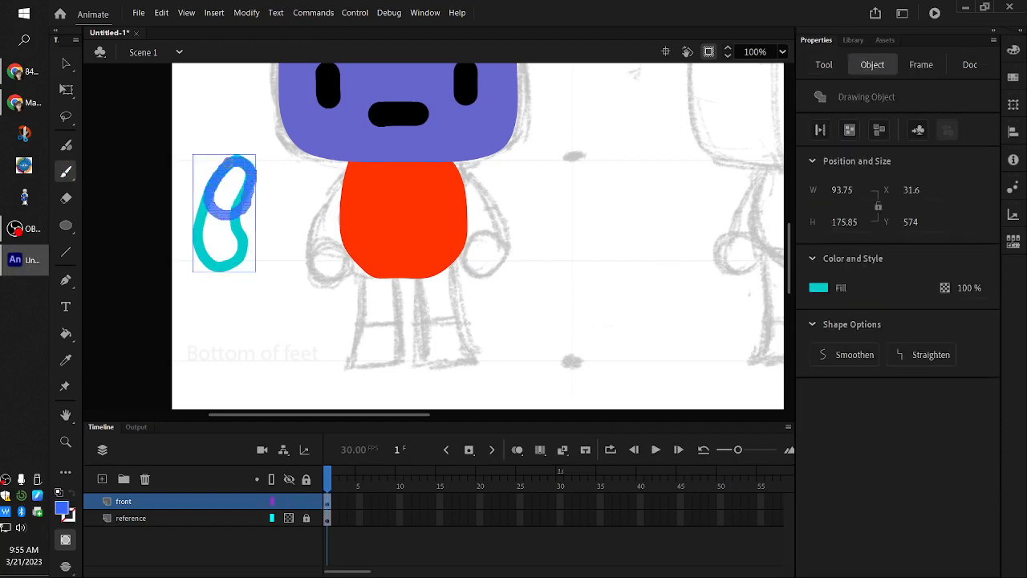
# Set the brush fill to #FF0033 and paint a closed loop about 71 by 92 px around the teal outline's middle.
pyautogui.click(819, 191)
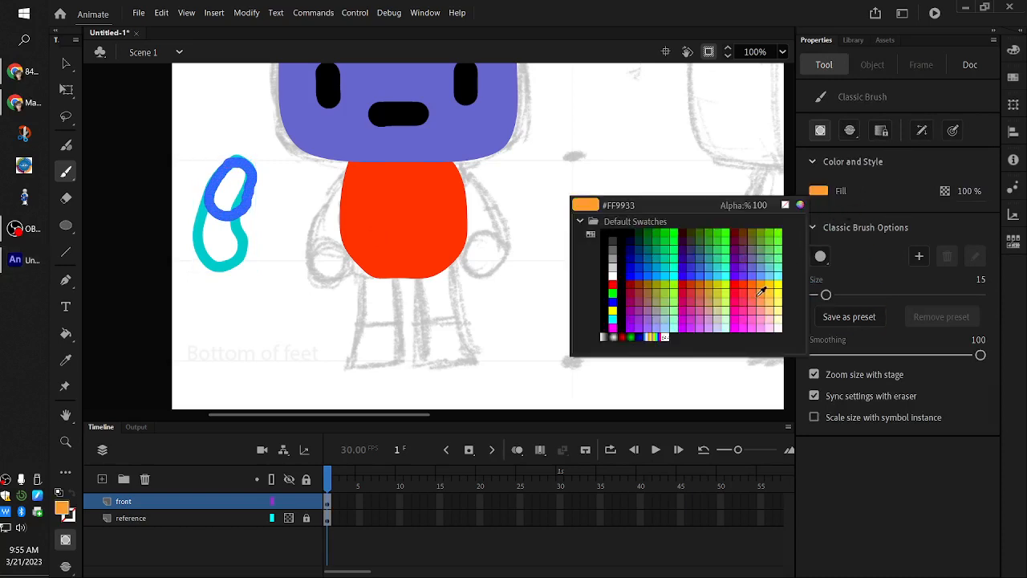
pyautogui.click(734, 291)
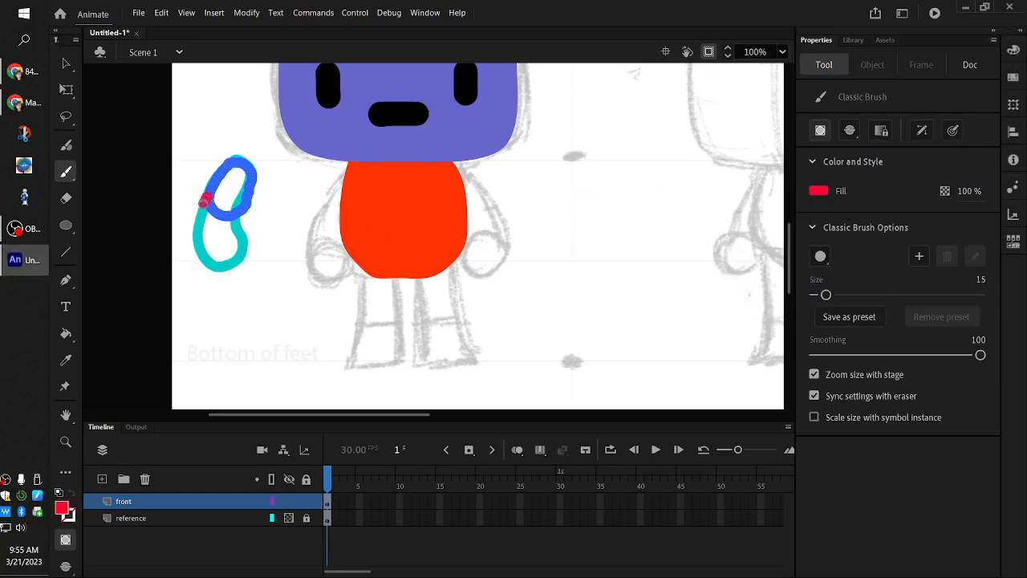
pyautogui.moveTo(204, 199)
pyautogui.mouseDown()
pyautogui.moveTo(199, 239)
pyautogui.moveTo(226, 247)
pyautogui.moveTo(239, 226)
pyautogui.moveTo(230, 197)
pyautogui.moveTo(207, 195)
pyautogui.mouseUp()
# Set the brush fill to yellow and paint a closed hand loop about 75 by 78 px around the teal outline's lower end.
pyautogui.click(818, 190)
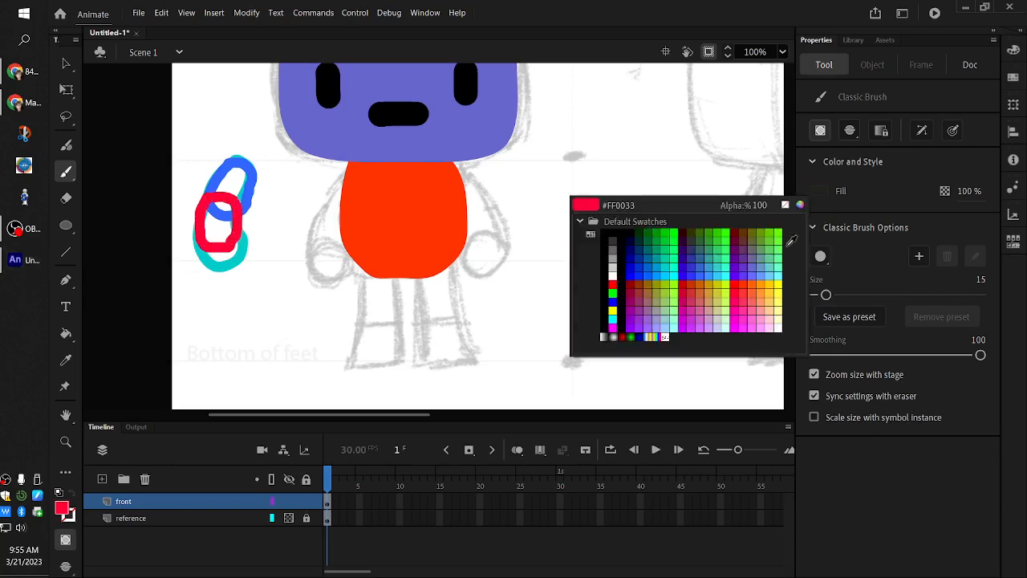
pyautogui.click(771, 278)
pyautogui.moveTo(234, 226)
pyautogui.mouseDown()
pyautogui.moveTo(205, 234)
pyautogui.moveTo(204, 264)
pyautogui.mouseUp()
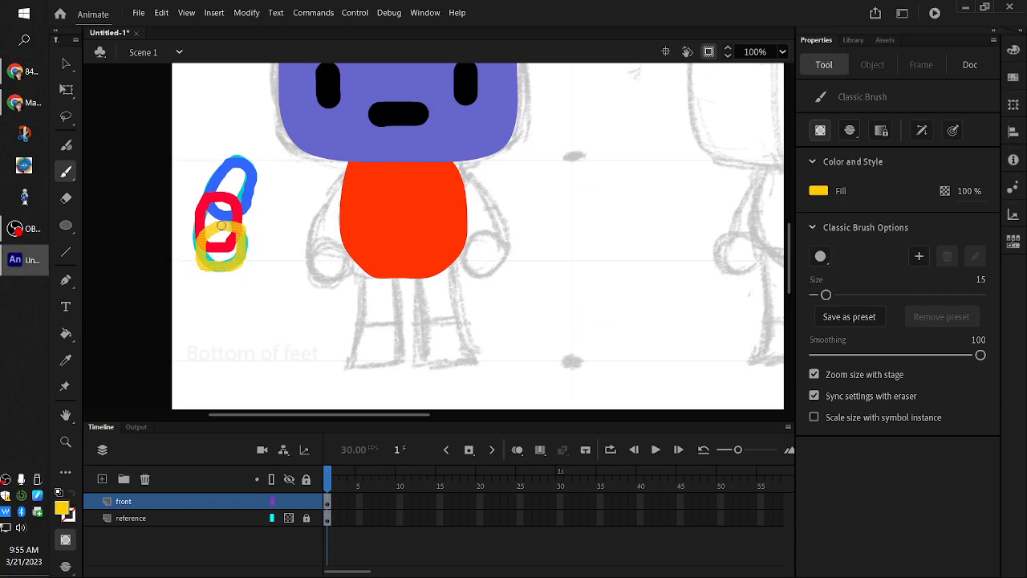
pyautogui.moveTo(221, 225); pyautogui.dragTo(221, 225)
# Move the blue, red and yellow loops off the teal outline onto the sketched arm beside the torso.
pyautogui.click(66, 63)
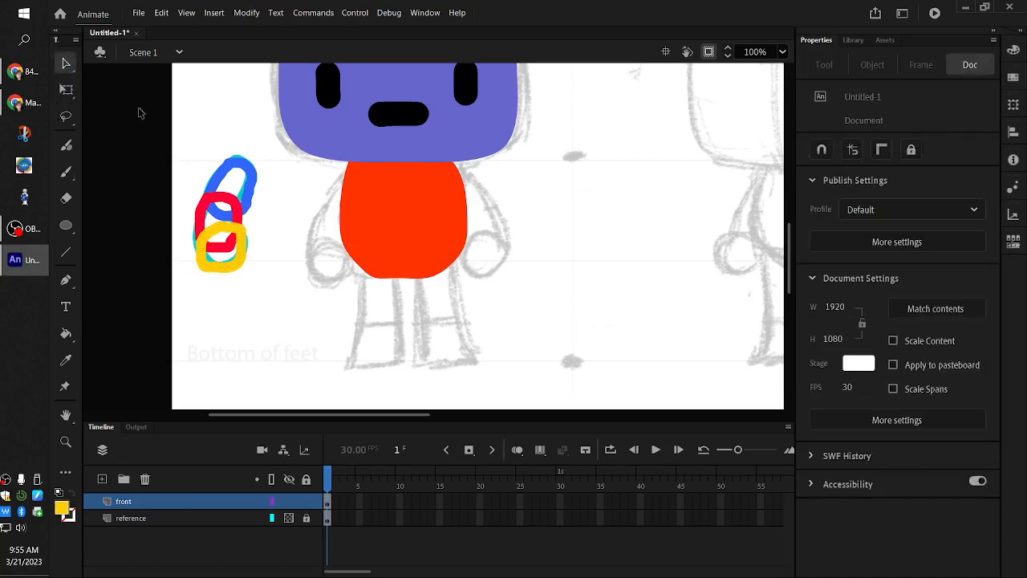
pyautogui.click(248, 183)
pyautogui.moveTo(263, 190); pyautogui.dragTo(350, 212)
pyautogui.hotkey('ctrl', 'z')
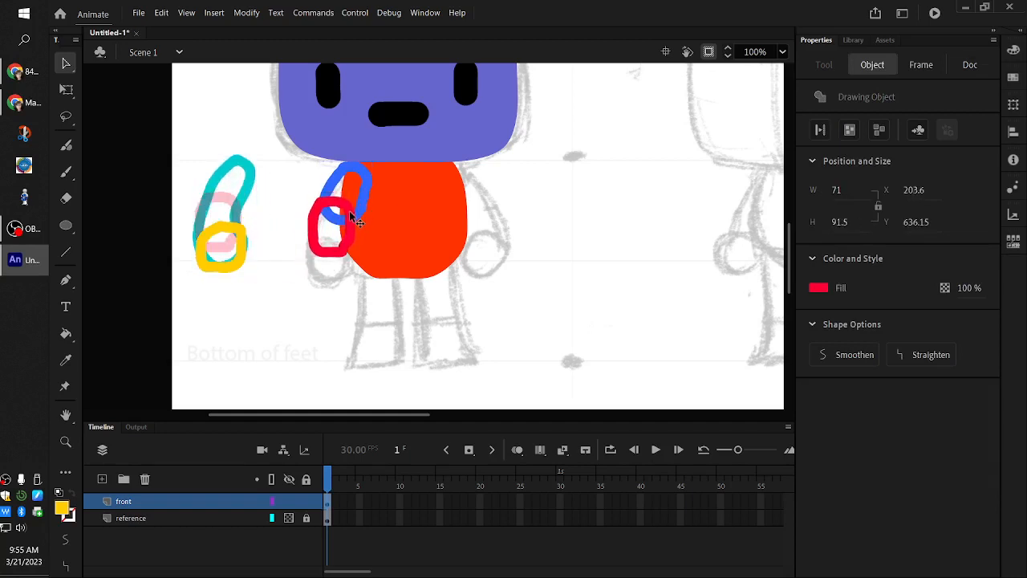
pyautogui.moveTo(232, 268); pyautogui.dragTo(339, 281)
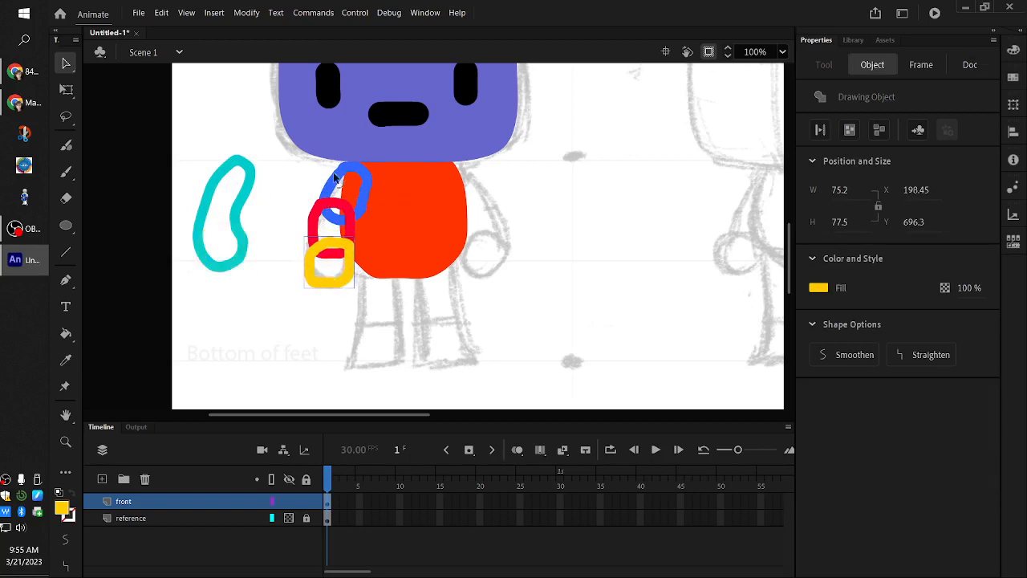
# Spread the arm loops apart, placing yellow at about X 135, Y 747, red at X 151, Y 670 and blue at X 205, Y 583.
pyautogui.moveTo(318, 240); pyautogui.dragTo(276, 275)
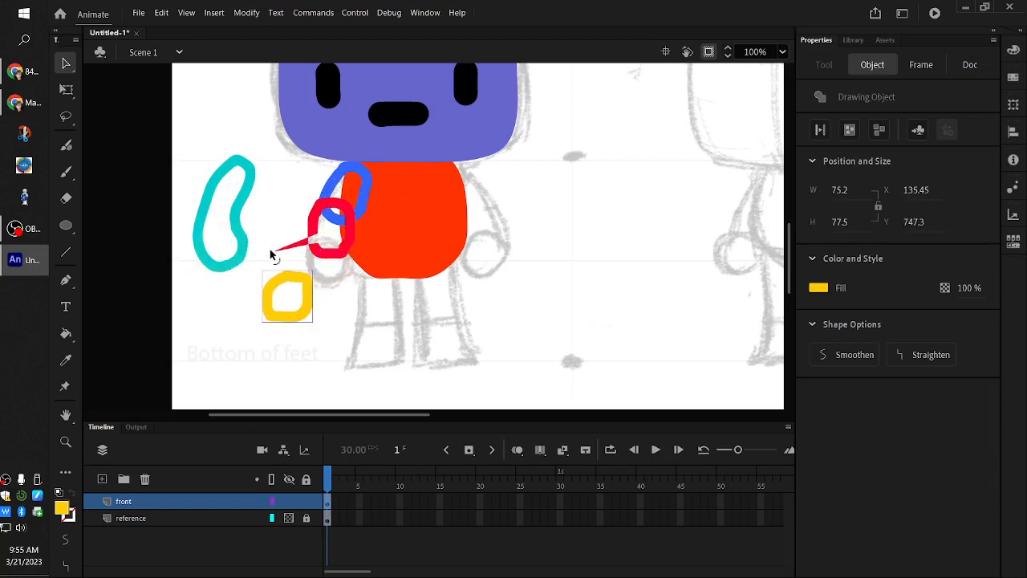
pyautogui.moveTo(313, 239); pyautogui.dragTo(280, 255)
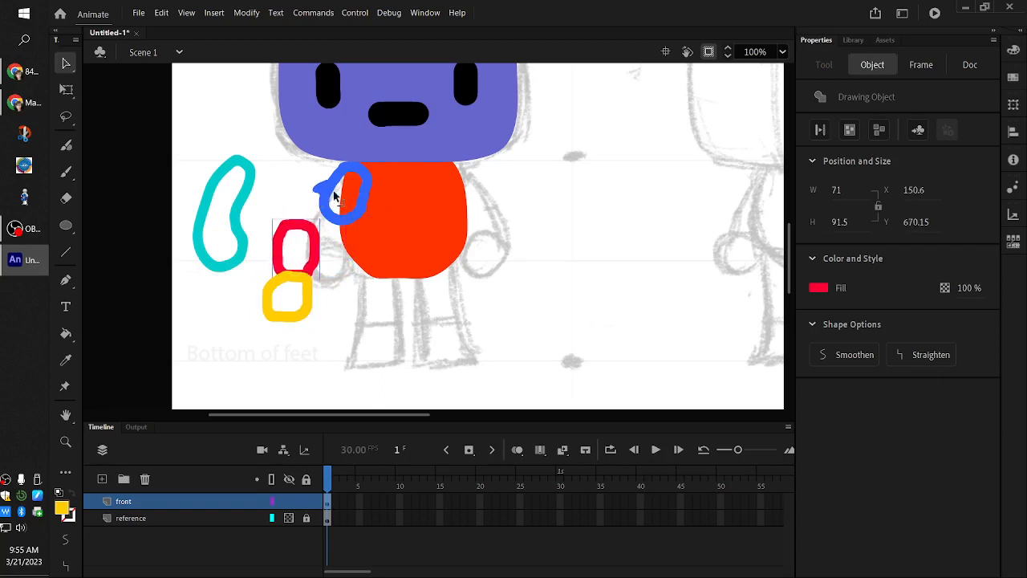
pyautogui.moveTo(363, 170); pyautogui.dragTo(350, 171)
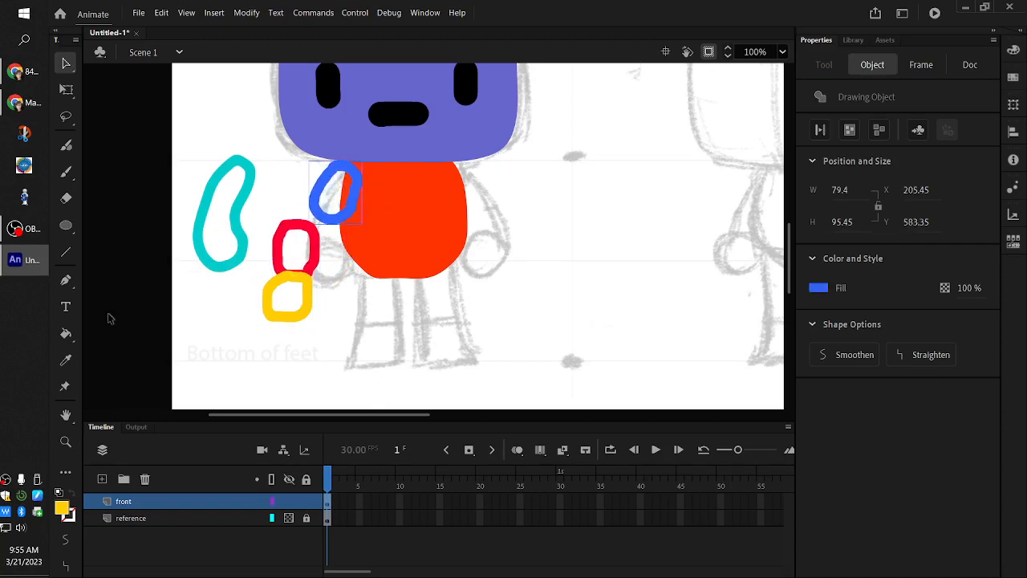
# Fill the inside of the blue upper-arm loop with its own blue.
pyautogui.click(66, 335)
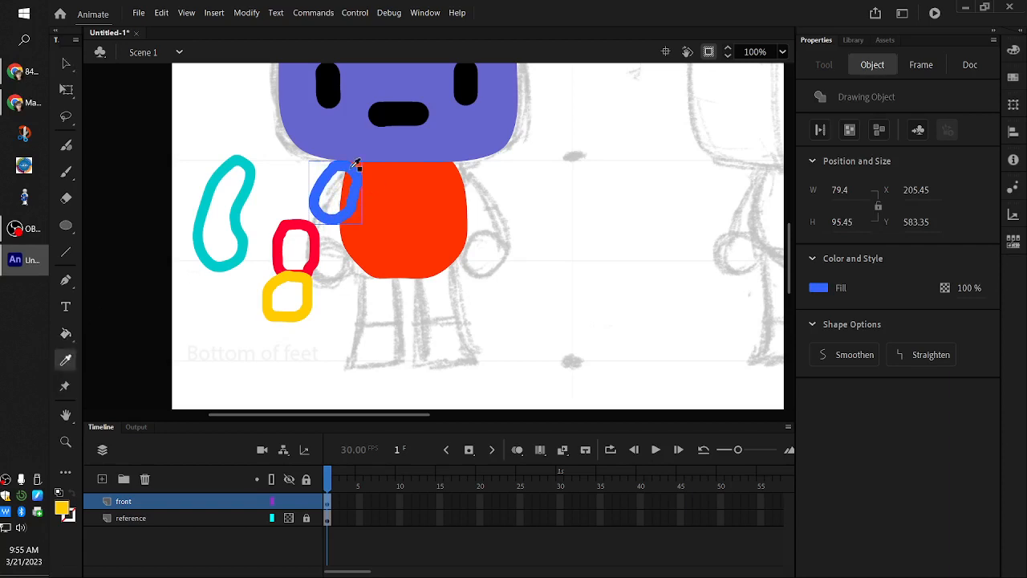
pyautogui.click(336, 199)
pyautogui.press('i')
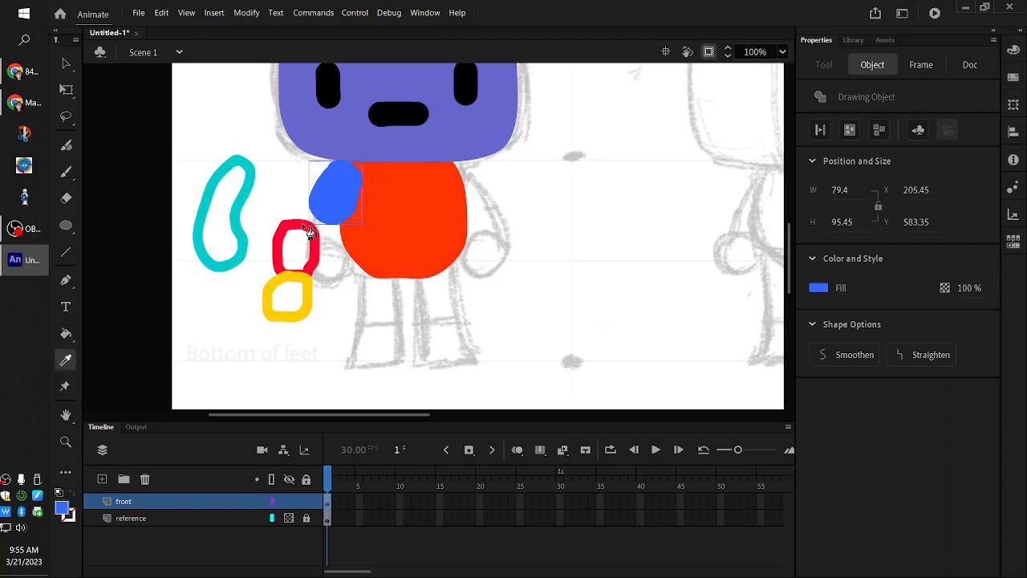
pyautogui.click(309, 233)
pyautogui.click(295, 255)
pyautogui.press('i')
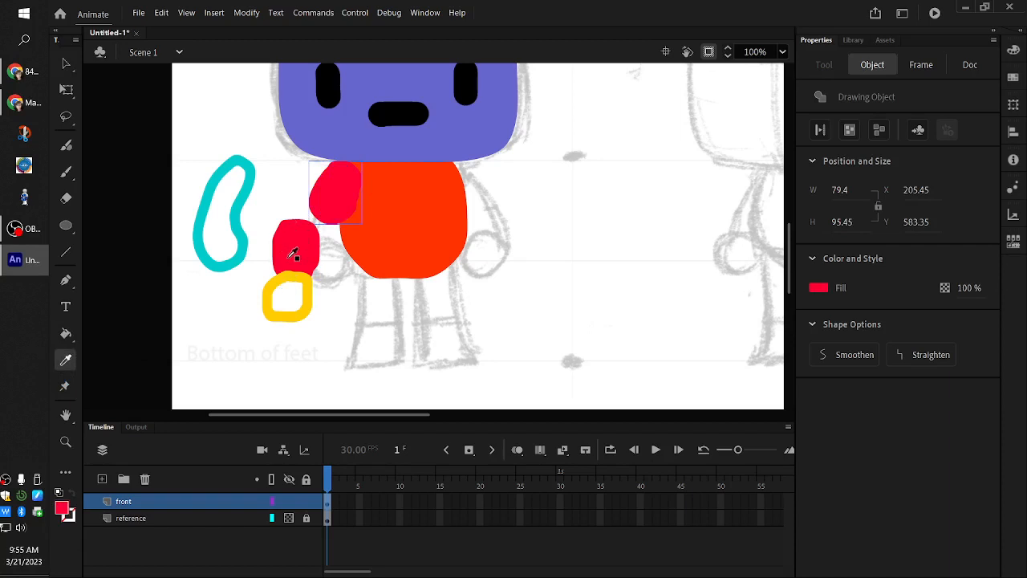
pyautogui.hotkey('ctrl', 'z')
pyautogui.hotkey('ctrl', 'z')
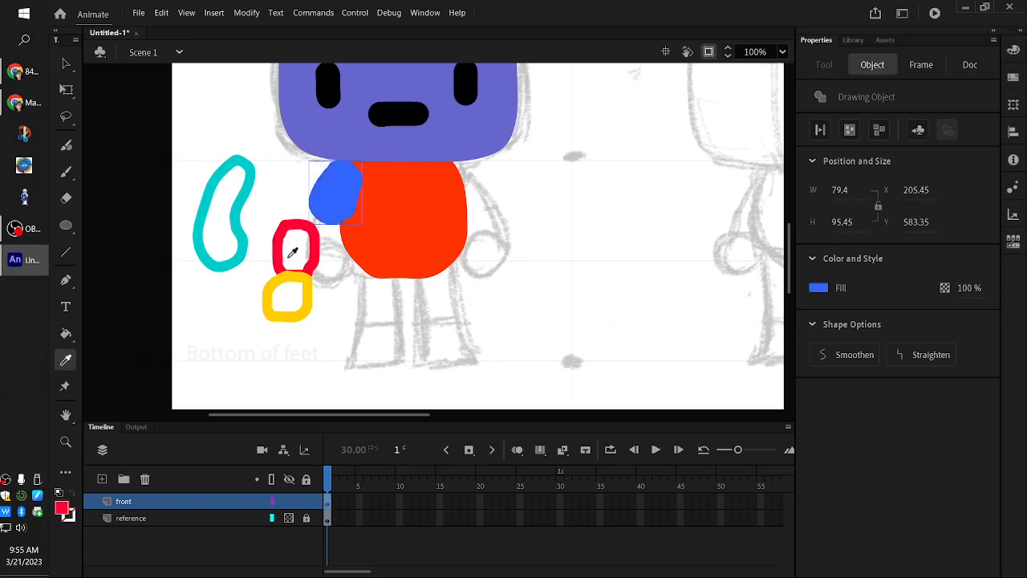
# With nothing selected, sample and fill the red loop with its own red and the yellow loop with its own yellow.
pyautogui.press('v')
pyautogui.click(291, 202)
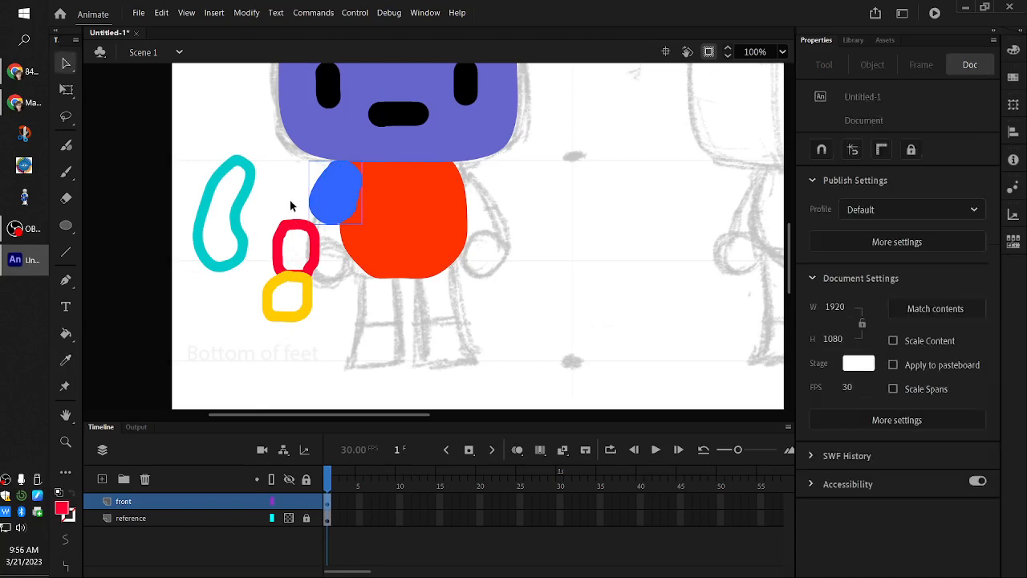
pyautogui.press('i')
pyautogui.click(290, 227)
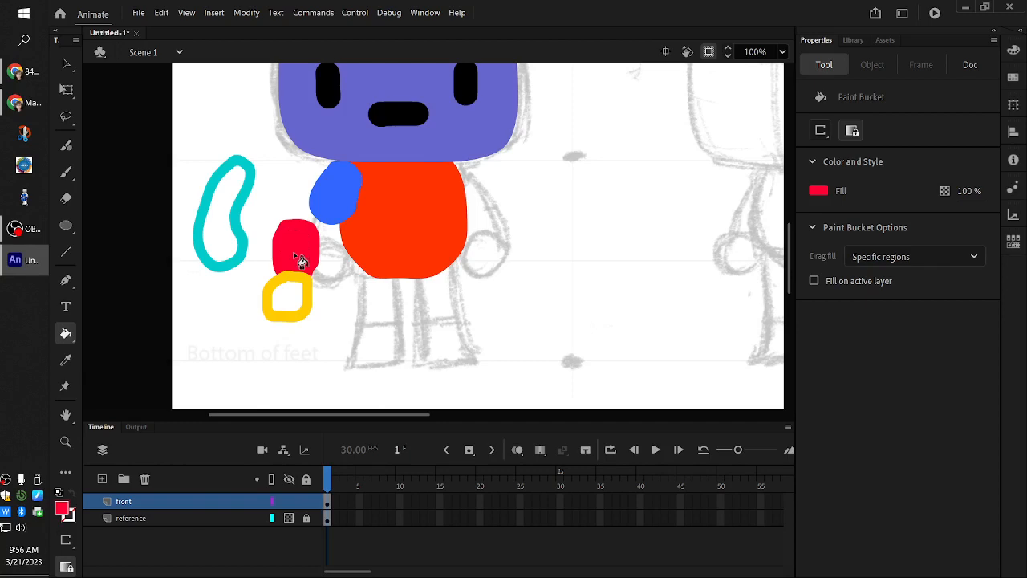
pyautogui.press('i')
pyautogui.click(291, 277)
pyautogui.click(293, 301)
# Move the solid red and yellow arm pieces up toward the blue upper arm.
pyautogui.click(66, 64)
pyautogui.click(298, 254)
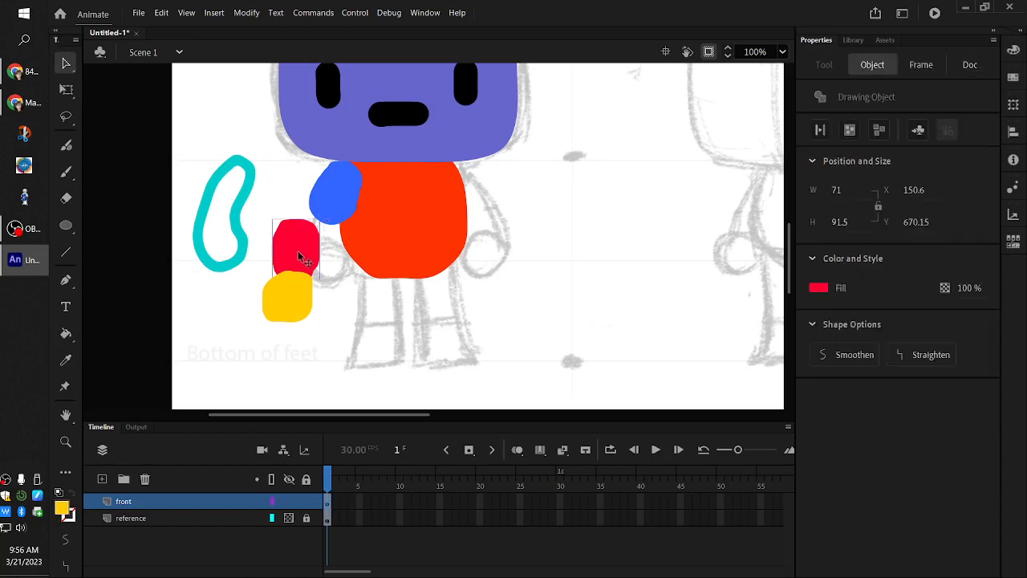
pyautogui.moveTo(298, 250); pyautogui.dragTo(279, 224)
pyautogui.moveTo(286, 282); pyautogui.dragTo(314, 260)
# Rotate the red piece clockwise, and chain red at about X 179, Y 631 and yellow at X 185, Y 691 below the blue upper arm.
pyautogui.click(281, 220)
pyautogui.click(65, 89)
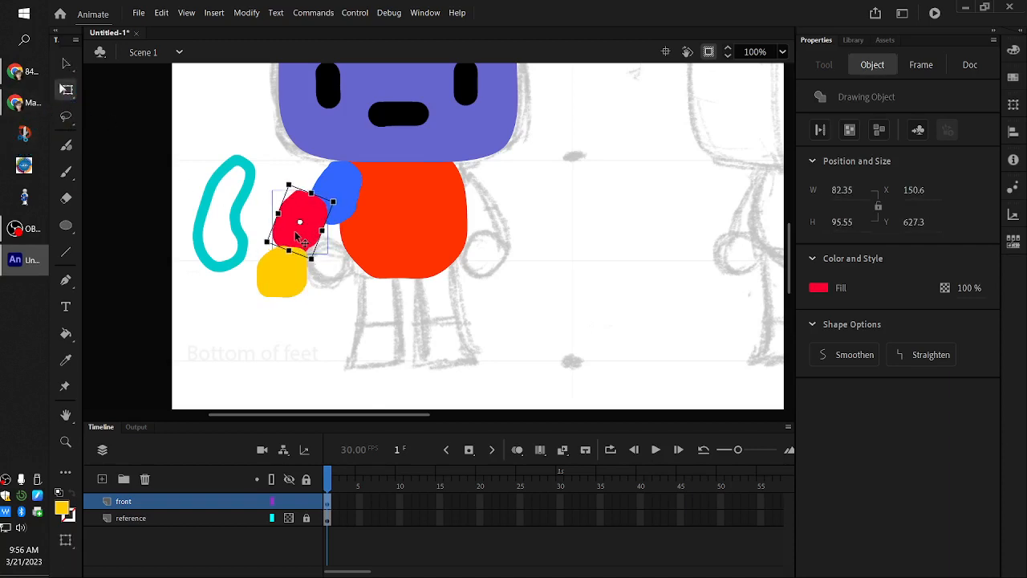
pyautogui.moveTo(292, 227); pyautogui.dragTo(317, 227)
pyautogui.moveTo(285, 284); pyautogui.dragTo(324, 271)
pyautogui.click(617, 278)
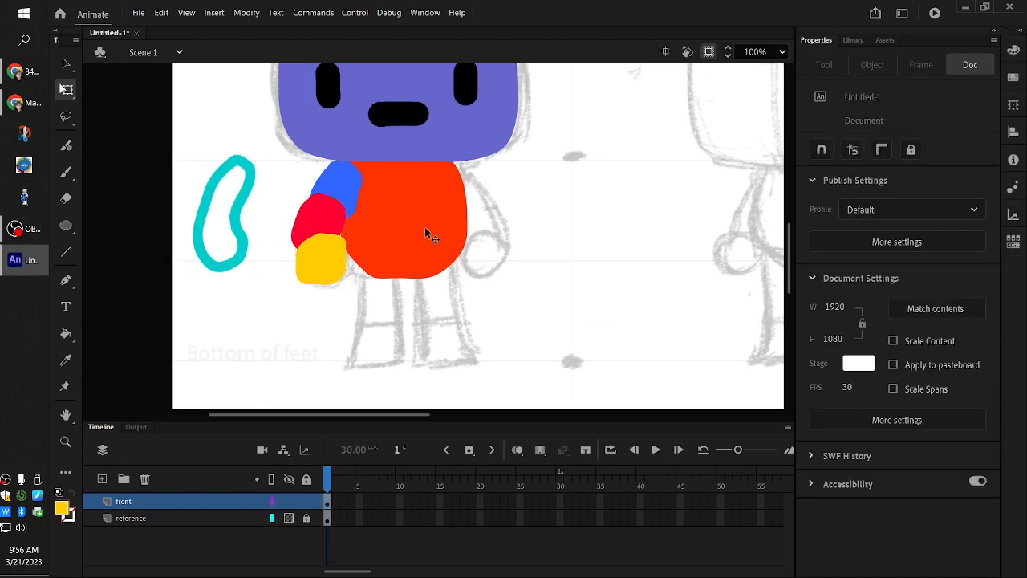
# Change the torso's fill from red to a bright green.
pyautogui.click(424, 227)
pyautogui.click(819, 287)
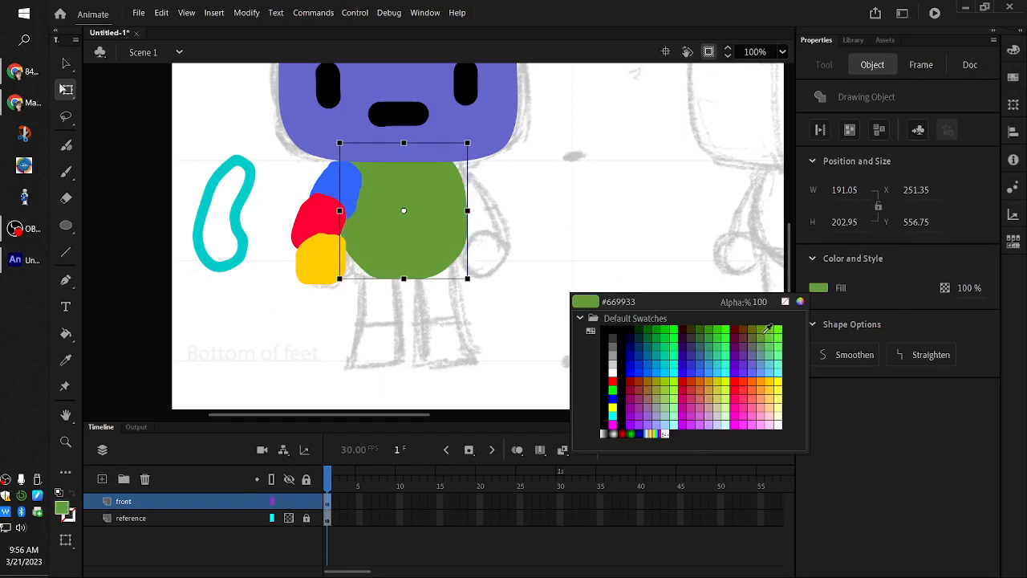
pyautogui.click(777, 329)
pyautogui.click(588, 277)
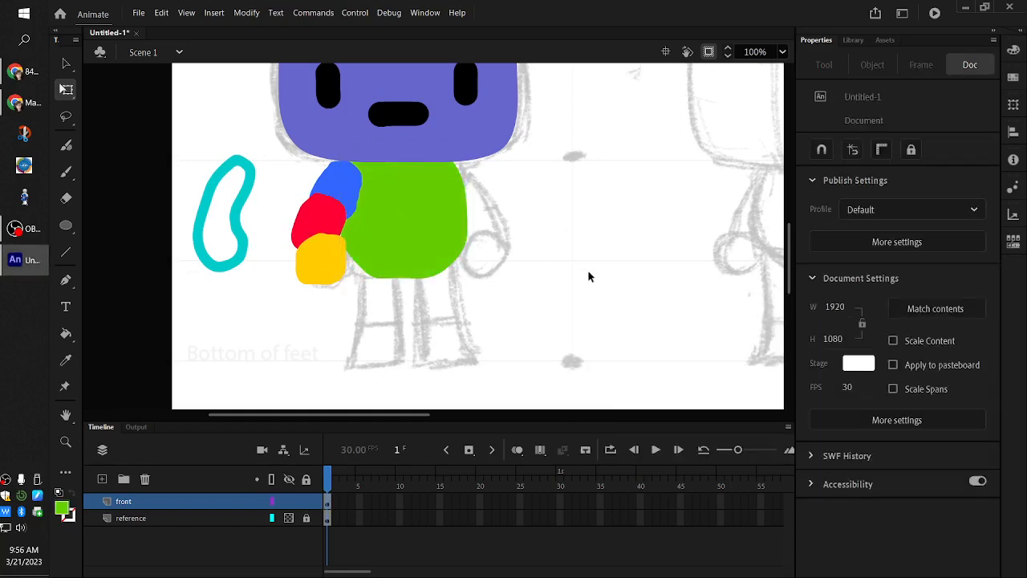
# Move the blue upper arm's transformation point to its shoulder end beside the torso.
pyautogui.scroll(2, 791, 293)
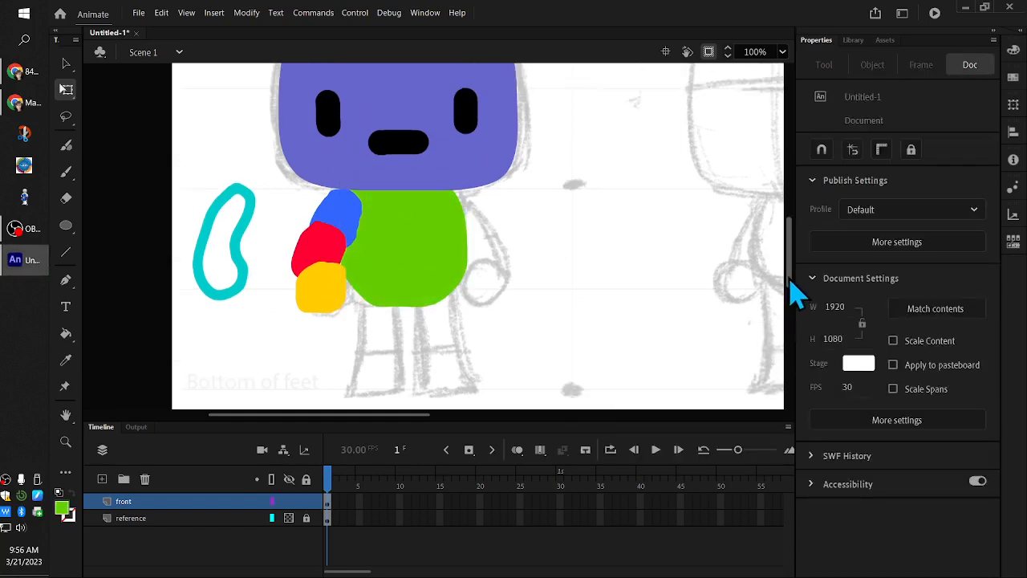
pyautogui.click(318, 225)
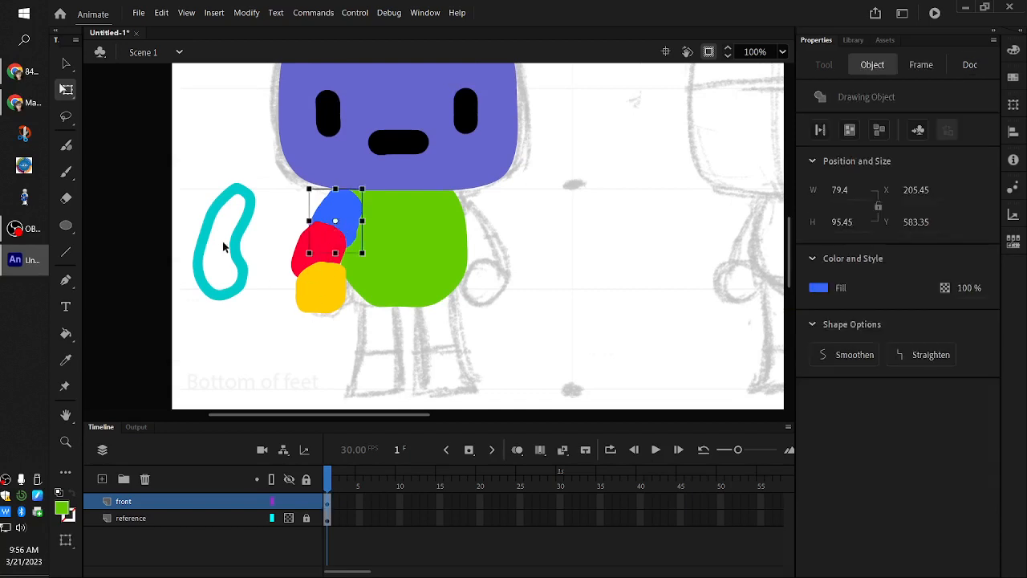
pyautogui.click(267, 240)
pyautogui.click(341, 215)
pyautogui.click(286, 271)
pyautogui.click(307, 239)
pyautogui.click(346, 215)
pyautogui.moveTo(336, 221); pyautogui.dragTo(349, 201)
# Move the red forearm's transformation point to its elbow end and the yellow hand's to its wrist end.
pyautogui.click(319, 253)
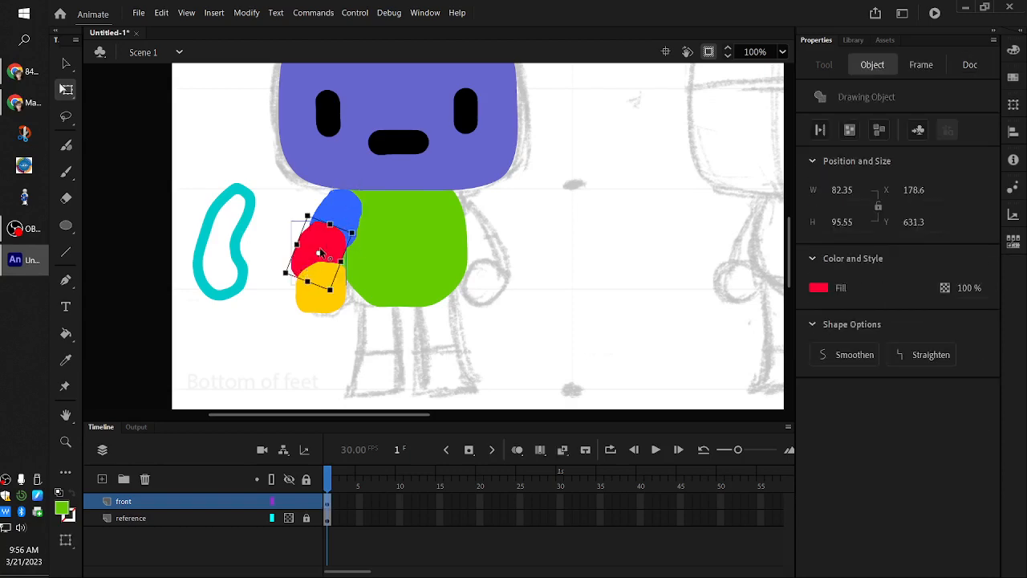
pyautogui.click(261, 329)
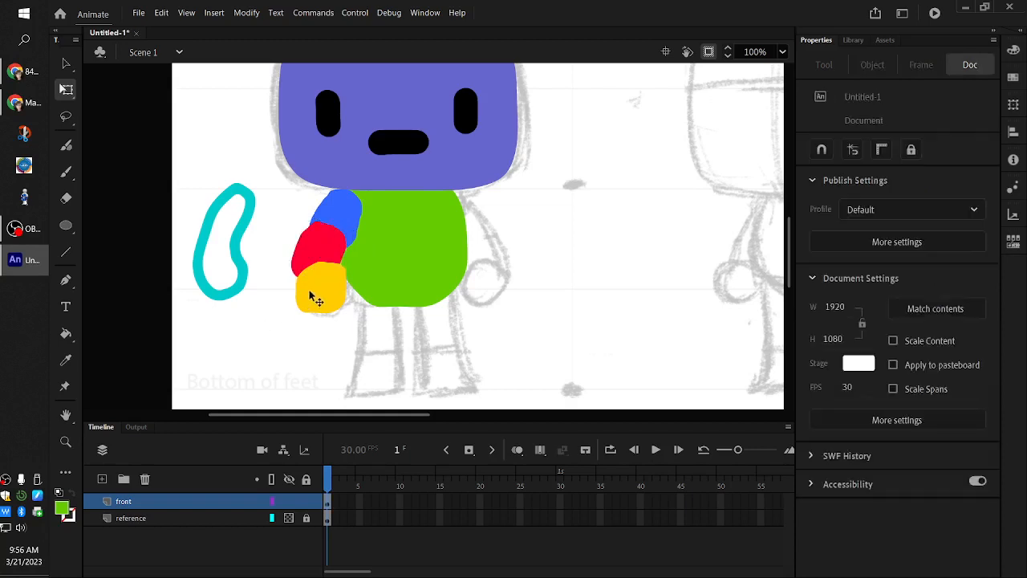
pyautogui.click(321, 291)
pyautogui.click(268, 311)
# Rotate the red forearm outward around its elbow, then place the yellow hand at its outer end and tilt it slightly clockwise.
pyautogui.click(329, 244)
pyautogui.moveTo(366, 240); pyautogui.dragTo(337, 199)
pyautogui.click(317, 295)
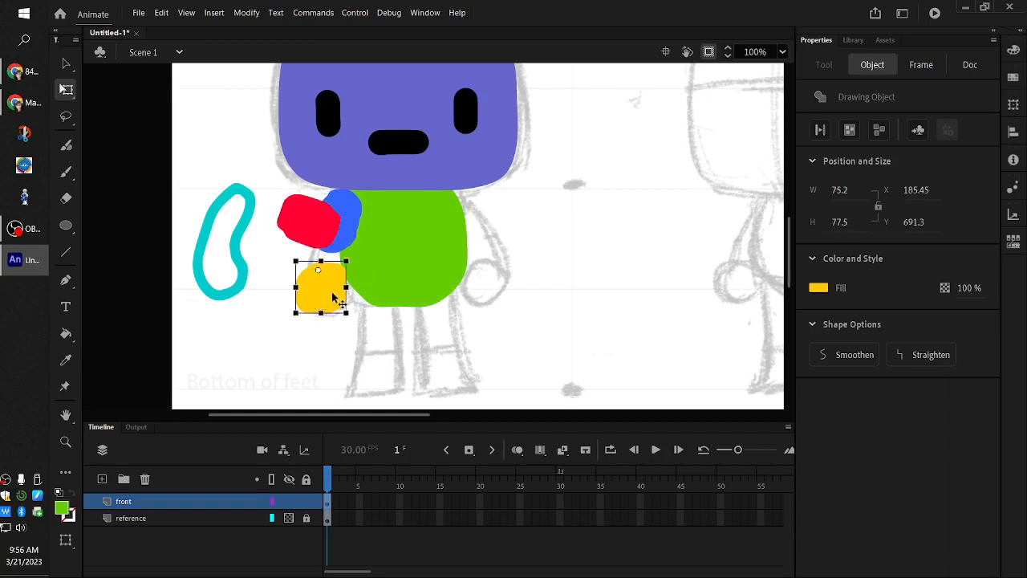
pyautogui.moveTo(333, 297); pyautogui.dragTo(278, 231)
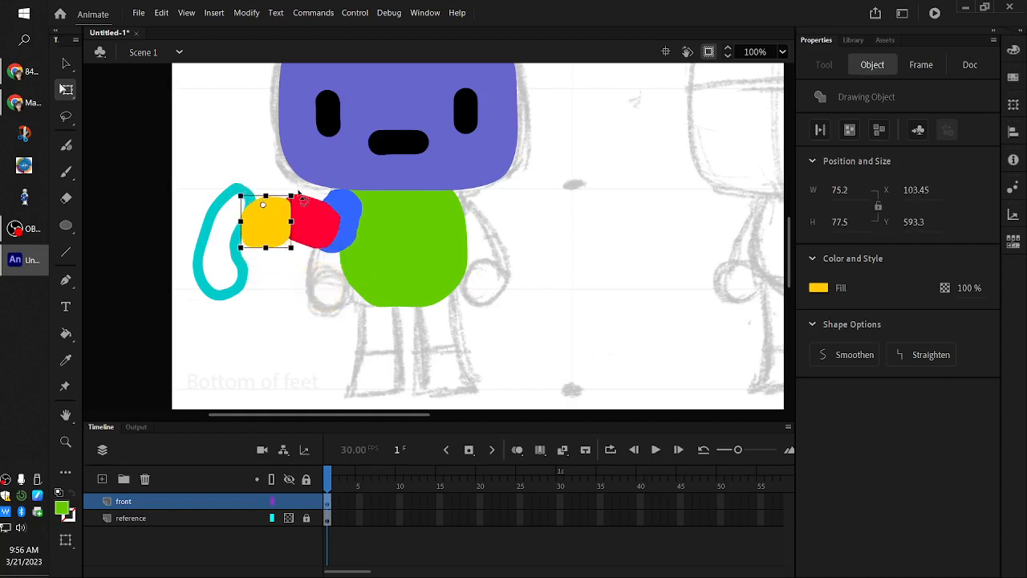
pyautogui.moveTo(298, 192); pyautogui.dragTo(275, 253)
pyautogui.moveTo(231, 211); pyautogui.dragTo(260, 218)
pyautogui.click(280, 281)
# Rotate the red forearm back down around its elbow so it lies over the sketched arm.
pyautogui.click(319, 228)
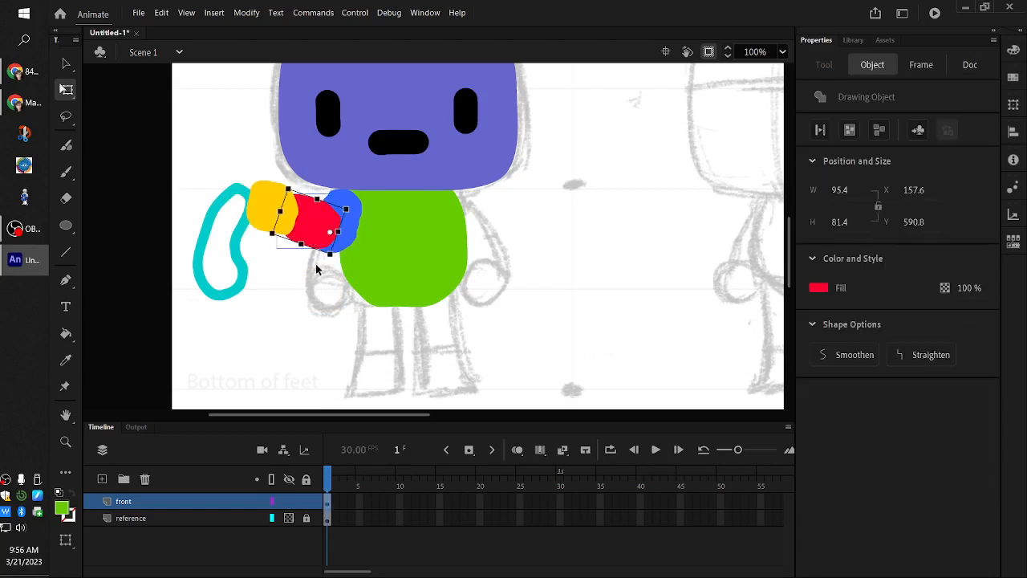
pyautogui.moveTo(340, 271); pyautogui.dragTo(416, 255)
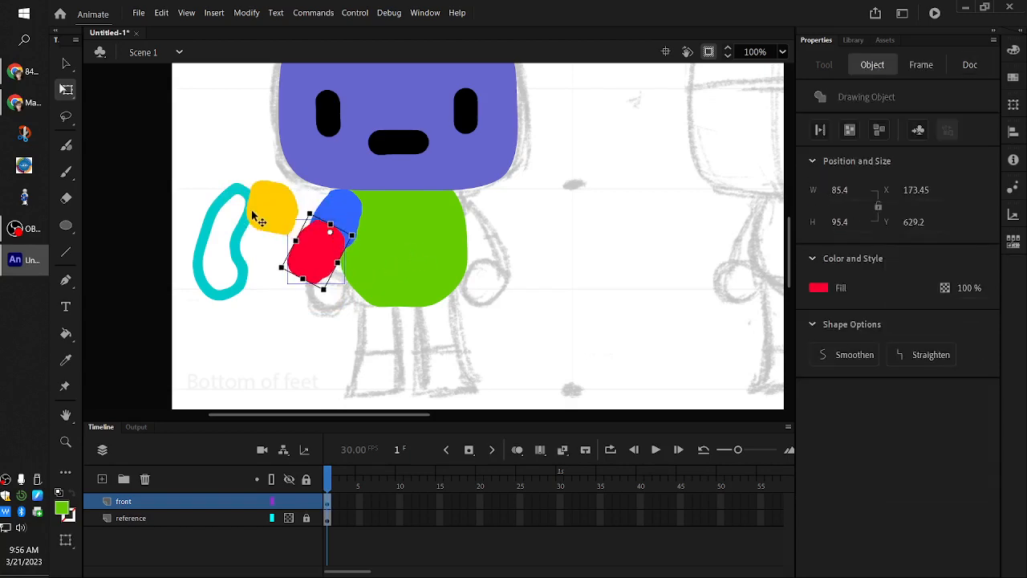
# Place the yellow hand at the lower end of the red forearm and rotate it counter-clockwise around its wrist.
pyautogui.click(263, 216)
pyautogui.moveTo(265, 215); pyautogui.dragTo(282, 279)
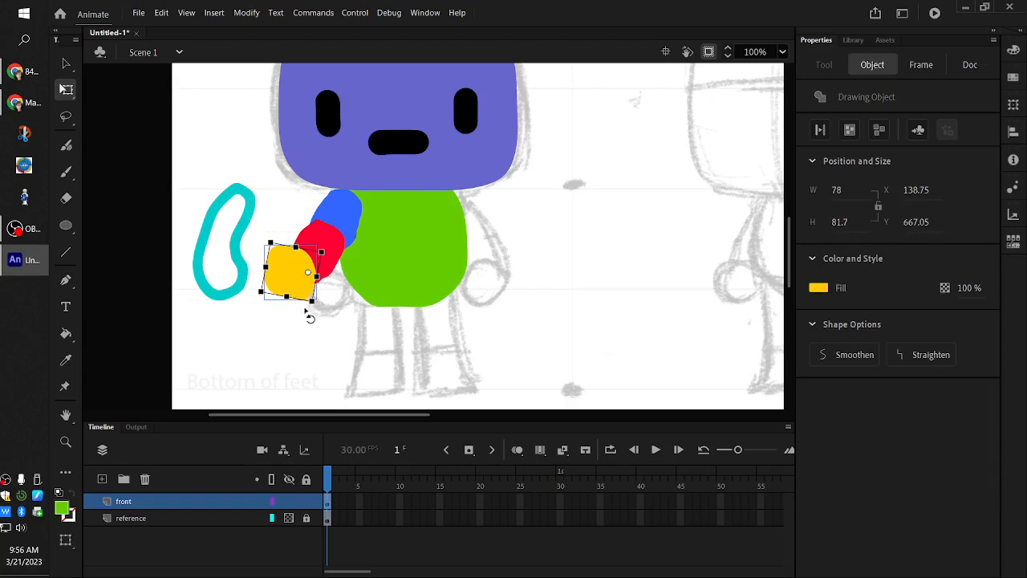
pyautogui.moveTo(318, 316); pyautogui.dragTo(348, 316)
pyautogui.click(290, 360)
# Rotate the teal outline shape beside the arm slightly clockwise around its upper end.
pyautogui.click(234, 295)
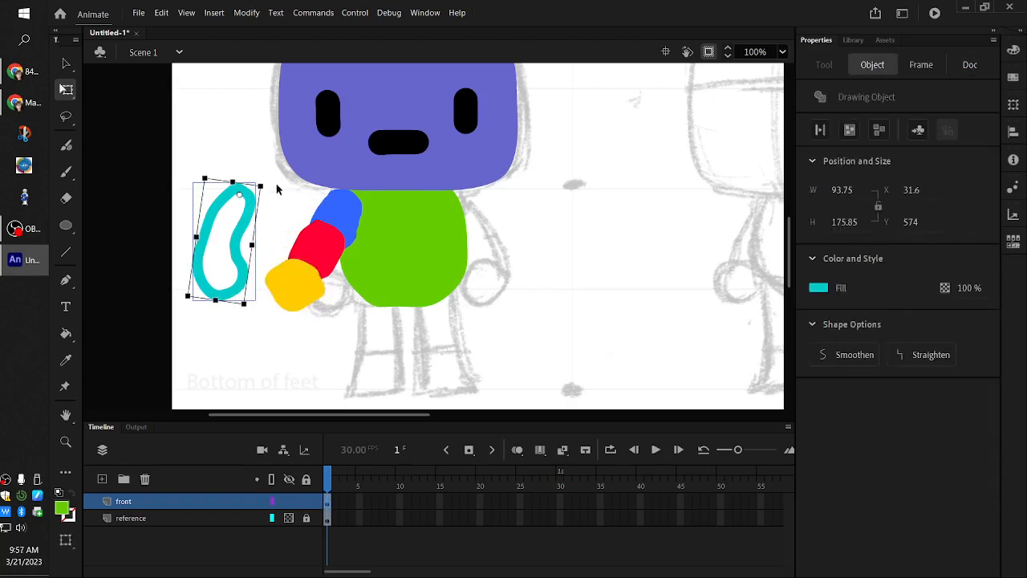
pyautogui.moveTo(276, 189); pyautogui.dragTo(275, 236)
pyautogui.click(269, 208)
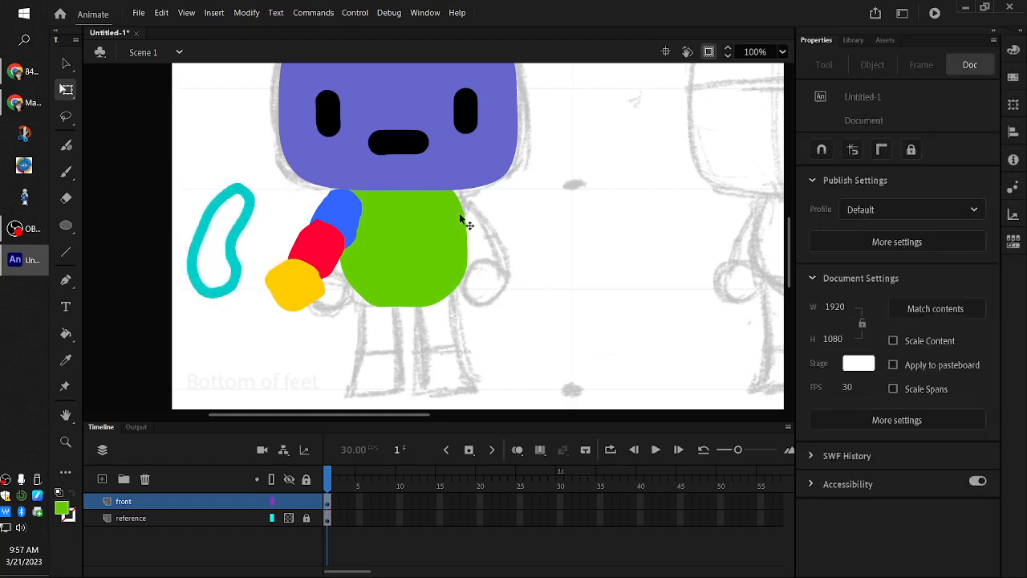
# Examine how far the green torso extends behind the head and where the sketched legs meet it.
pyautogui.scroll(3, 791, 270)
pyautogui.scroll(-2, 791, 273)
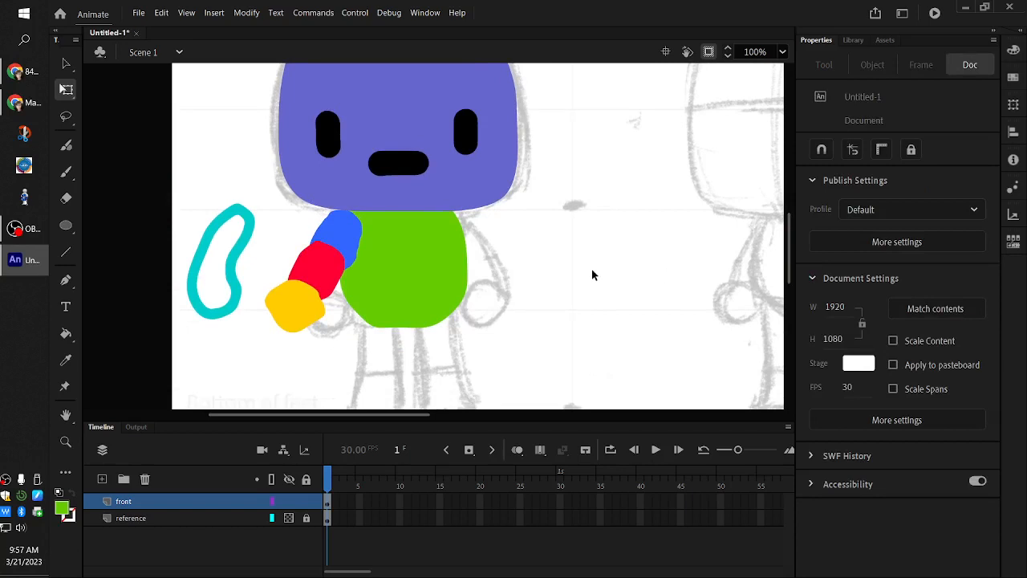
pyautogui.scroll(-2, 792, 273)
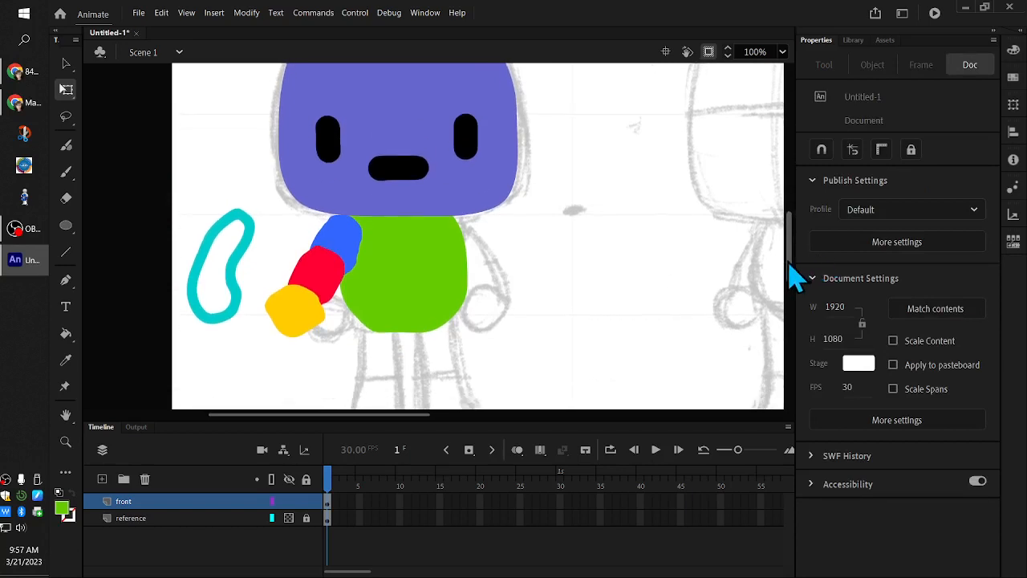
pyautogui.scroll(1, 795, 281)
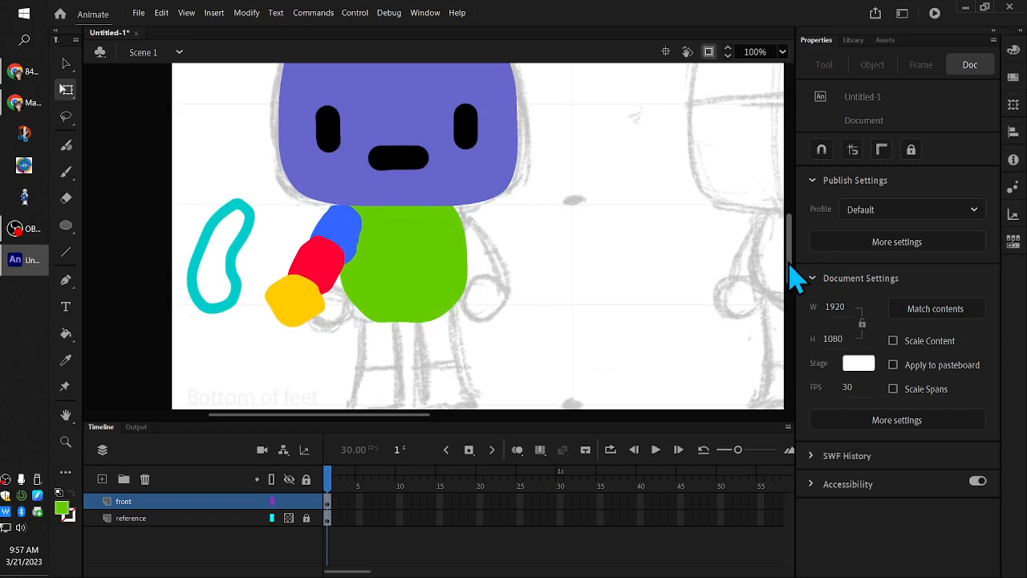
pyautogui.scroll(1, 794, 276)
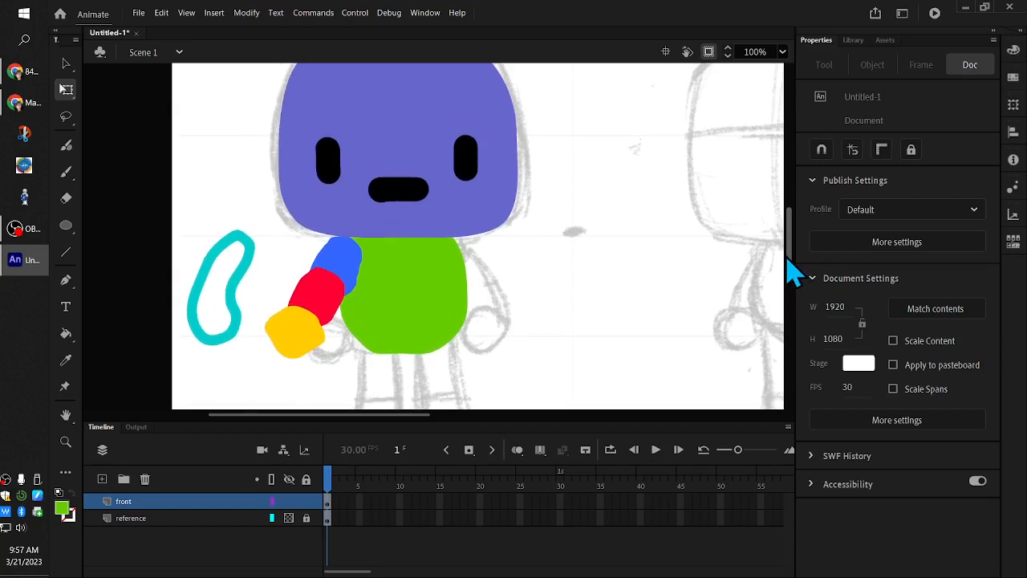
pyautogui.scroll(-1, 794, 277)
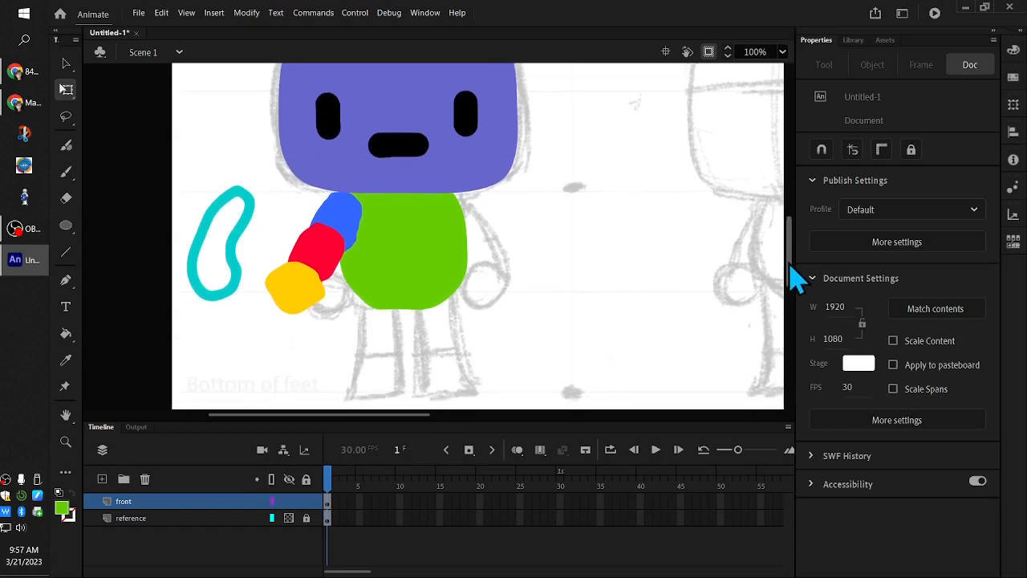
pyautogui.scroll(1, 794, 276)
pyautogui.scroll(-1, 794, 273)
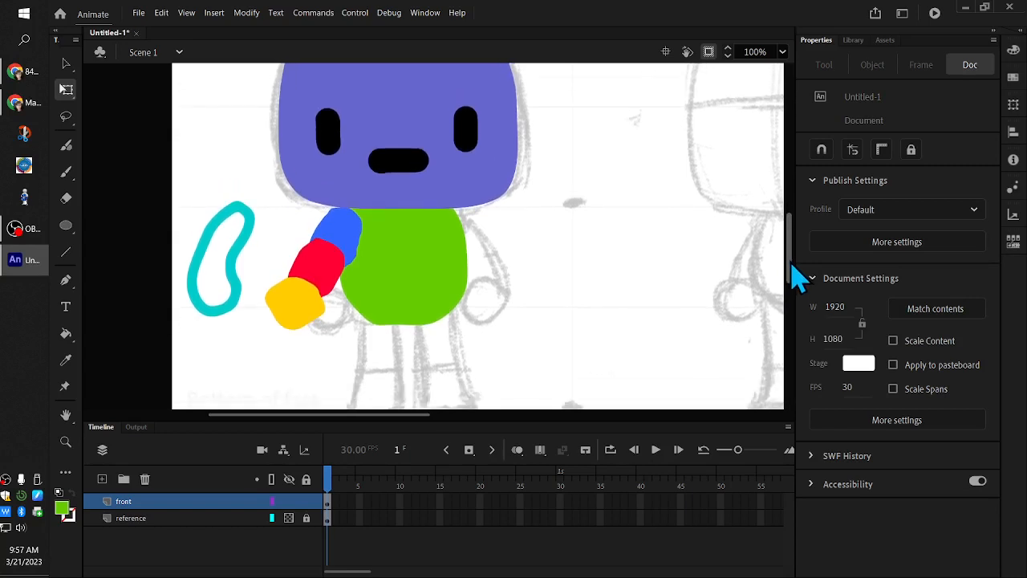
pyautogui.click(479, 183)
pyautogui.click(409, 223)
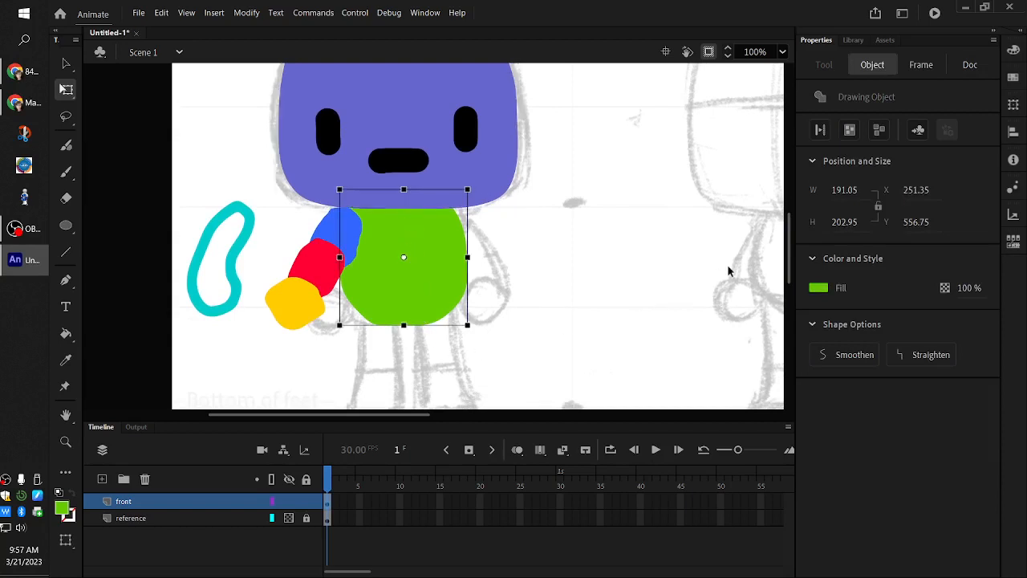
pyautogui.scroll(-2, 790, 206)
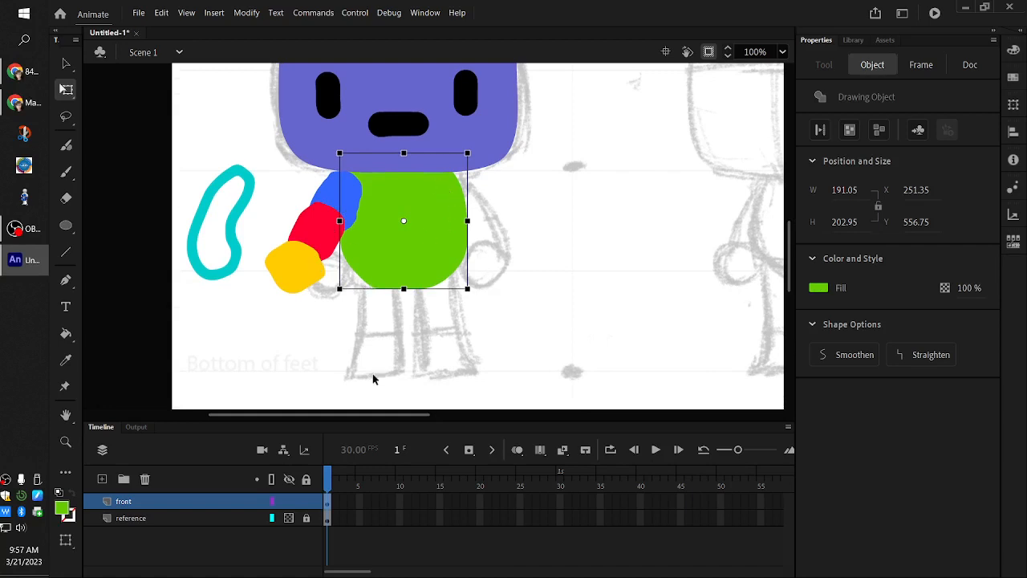
pyautogui.click(587, 340)
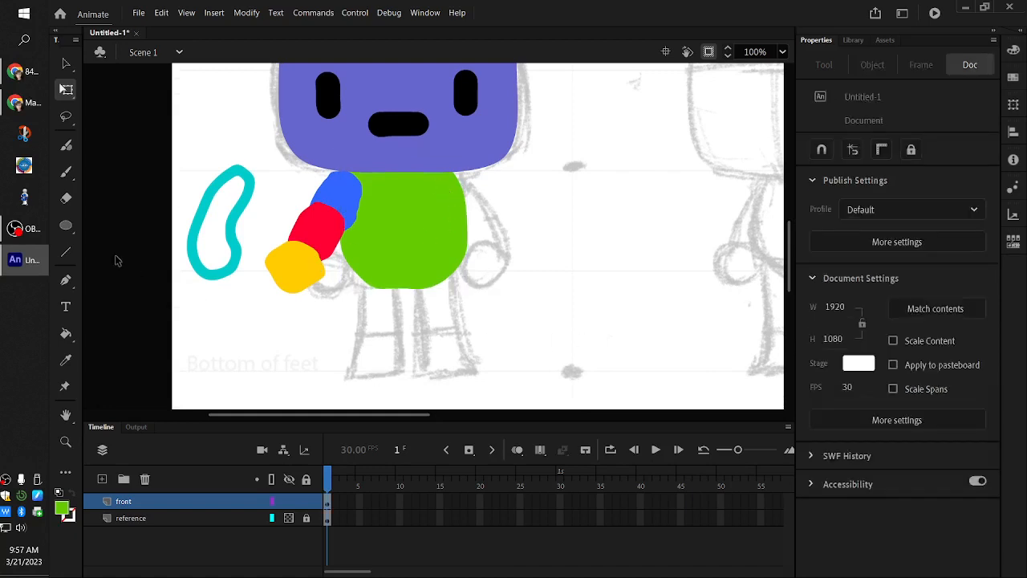
# Outline the upper leg under the arm side of the torso with the Classic Brush in blue #3366FF, overlapping the torso's bottom edge.
pyautogui.click(68, 176)
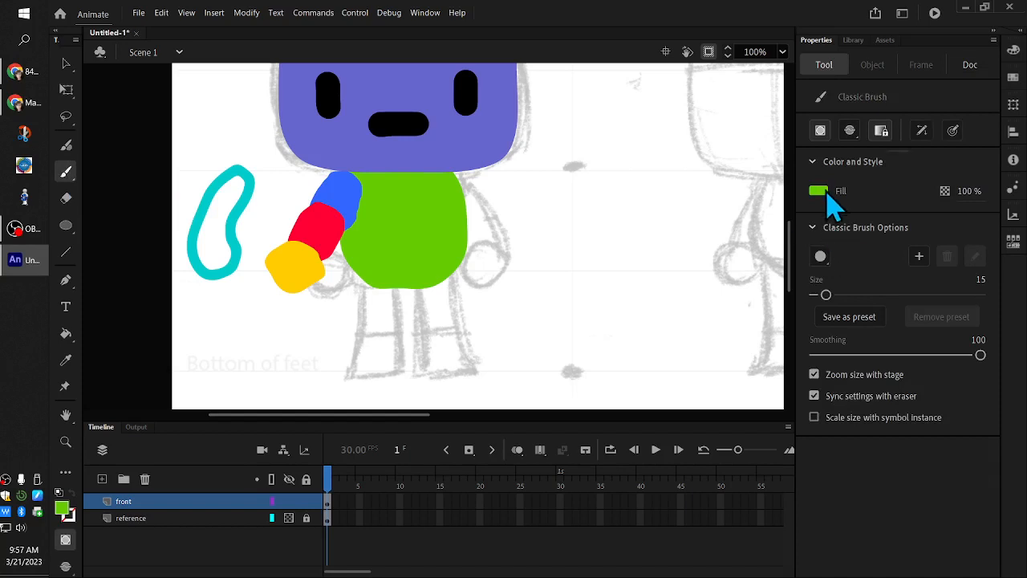
pyautogui.click(827, 191)
pyautogui.click(718, 265)
pyautogui.moveTo(367, 270)
pyautogui.mouseDown()
pyautogui.moveTo(369, 321)
pyautogui.moveTo(393, 323)
pyautogui.moveTo(394, 278)
pyautogui.mouseUp()
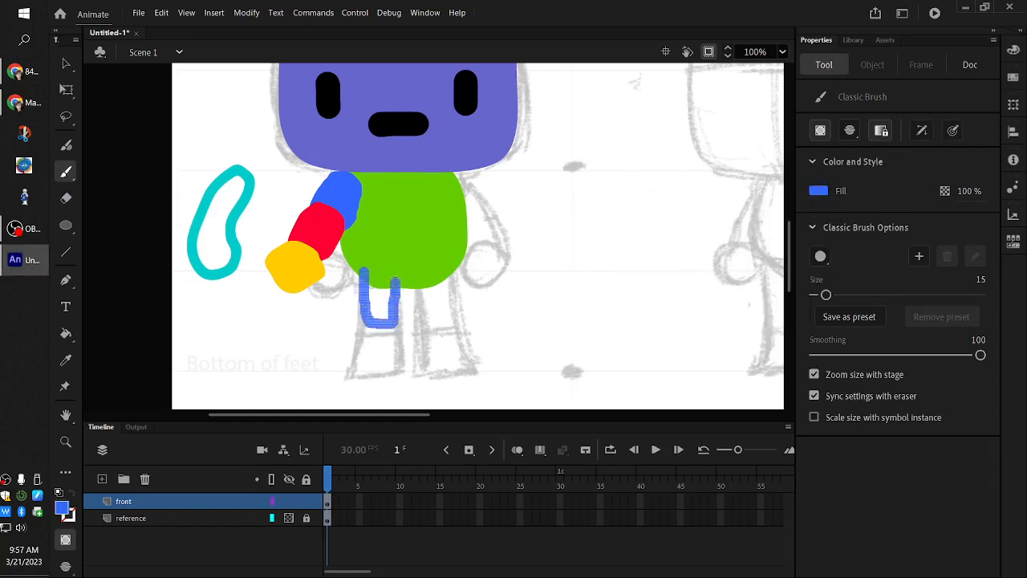
# Outline the lower leg in red #FF3333, overlapping the bottom of the blue upper leg.
pyautogui.click(820, 191)
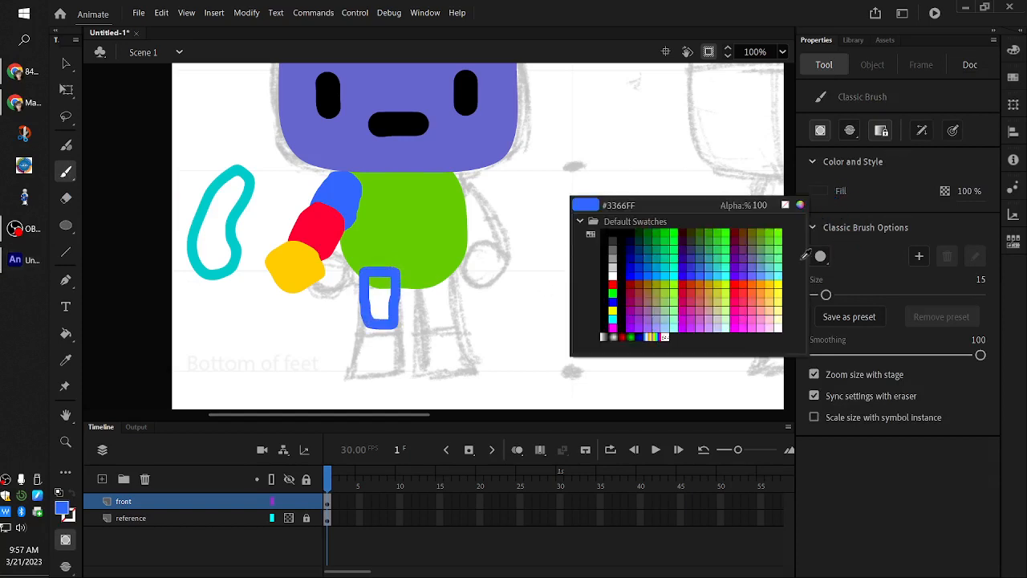
pyautogui.click(751, 291)
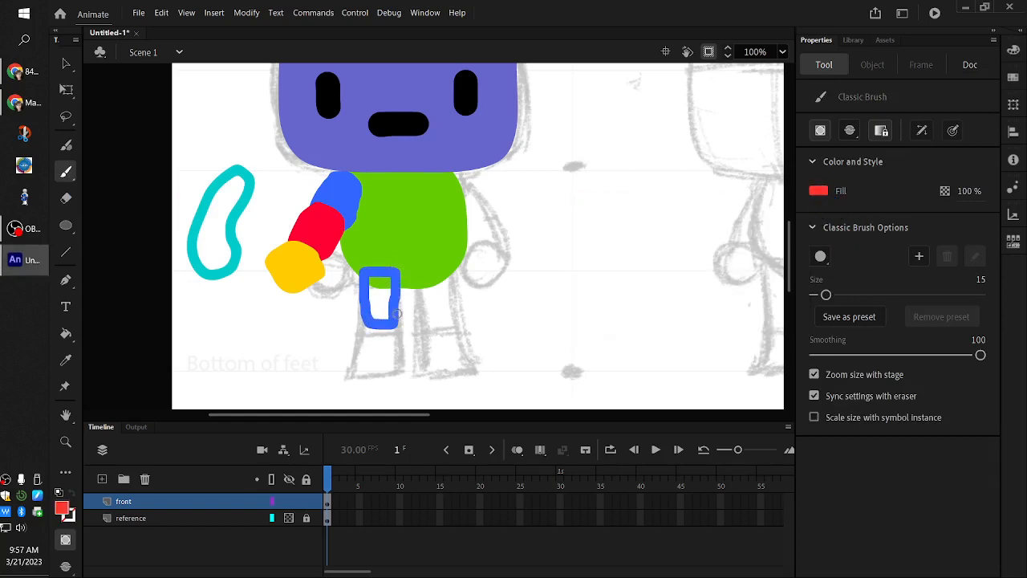
pyautogui.moveTo(396, 312)
pyautogui.mouseDown()
pyautogui.moveTo(365, 315)
pyautogui.moveTo(362, 356)
pyautogui.moveTo(392, 360)
pyautogui.moveTo(397, 318)
pyautogui.mouseUp()
# Outline the foot in orange along the sketched foot line, overlapping the bottom of the red lower leg.
pyautogui.click(819, 192)
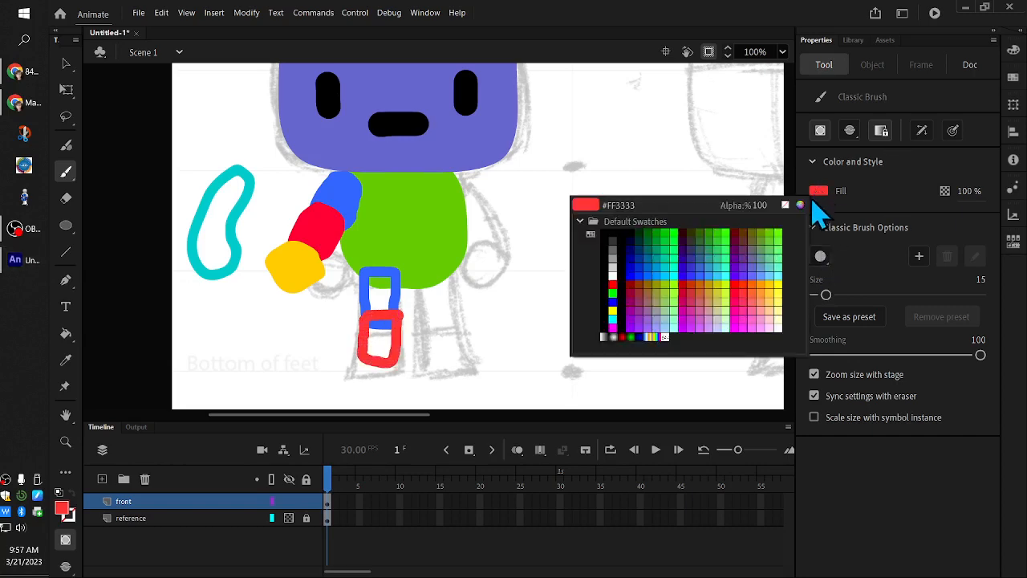
pyautogui.click(717, 257)
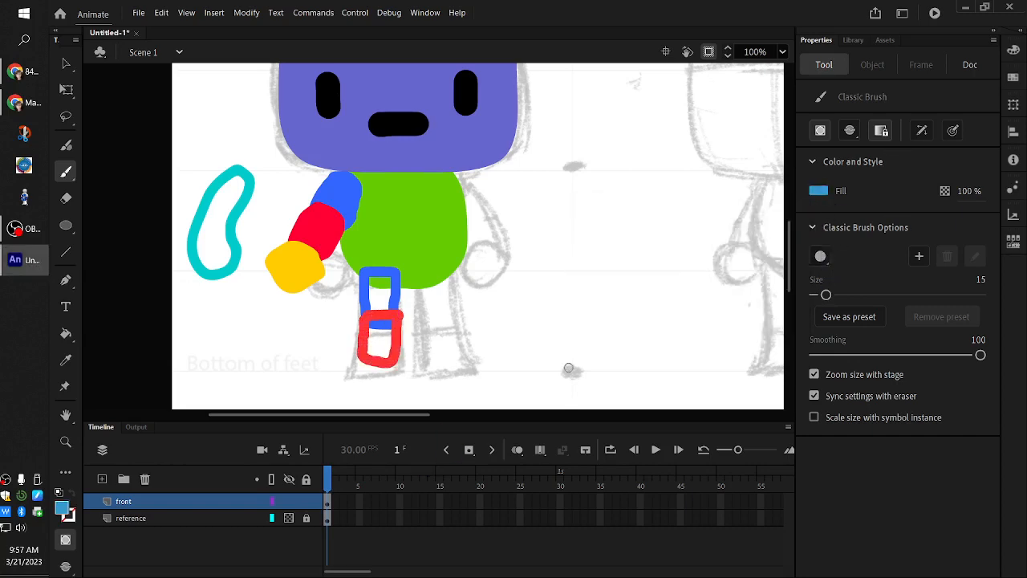
pyautogui.click(818, 191)
pyautogui.click(762, 289)
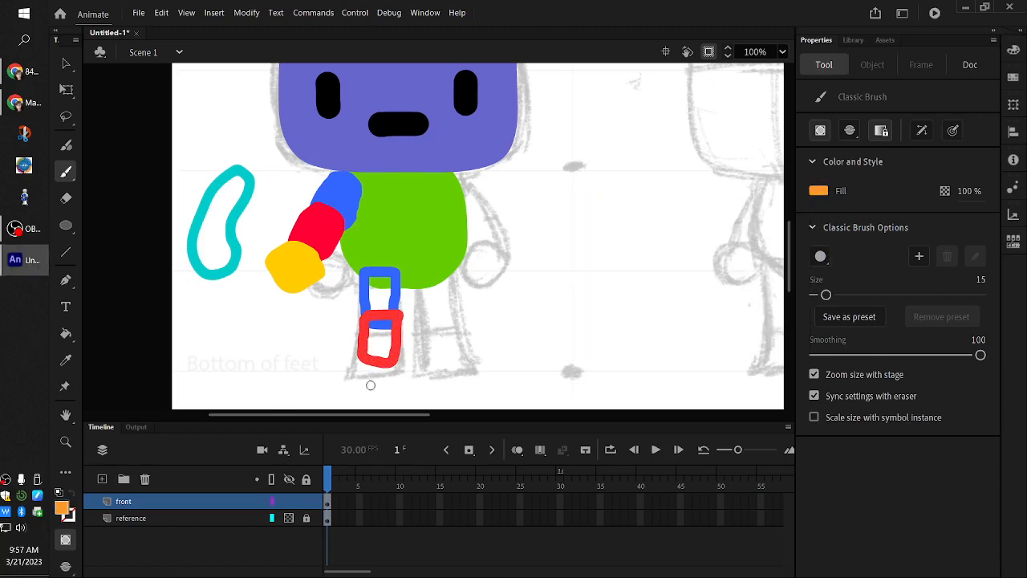
pyautogui.moveTo(400, 348); pyautogui.dragTo(361, 348)
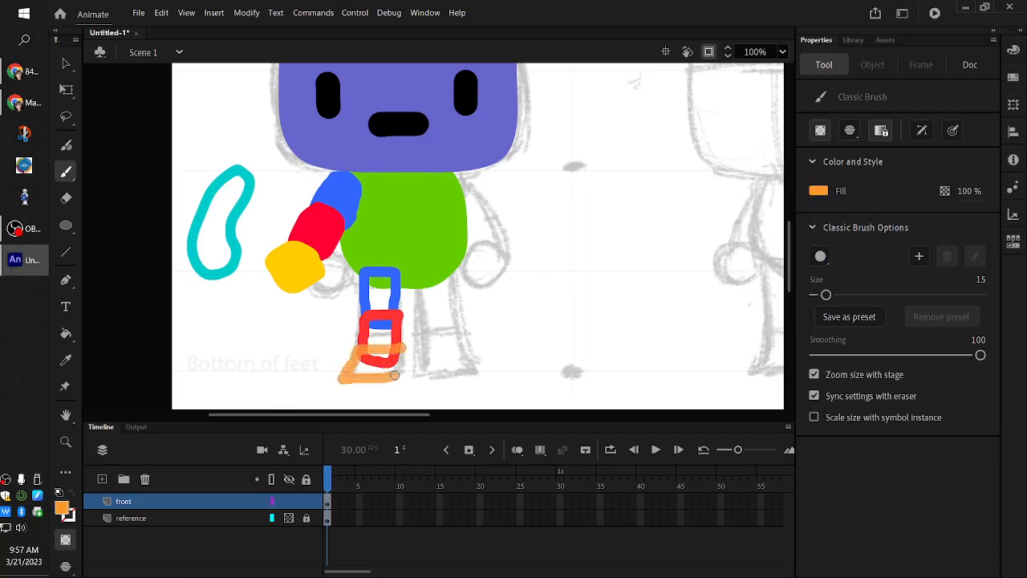
pyautogui.moveTo(401, 353); pyautogui.dragTo(404, 349)
pyautogui.click(66, 62)
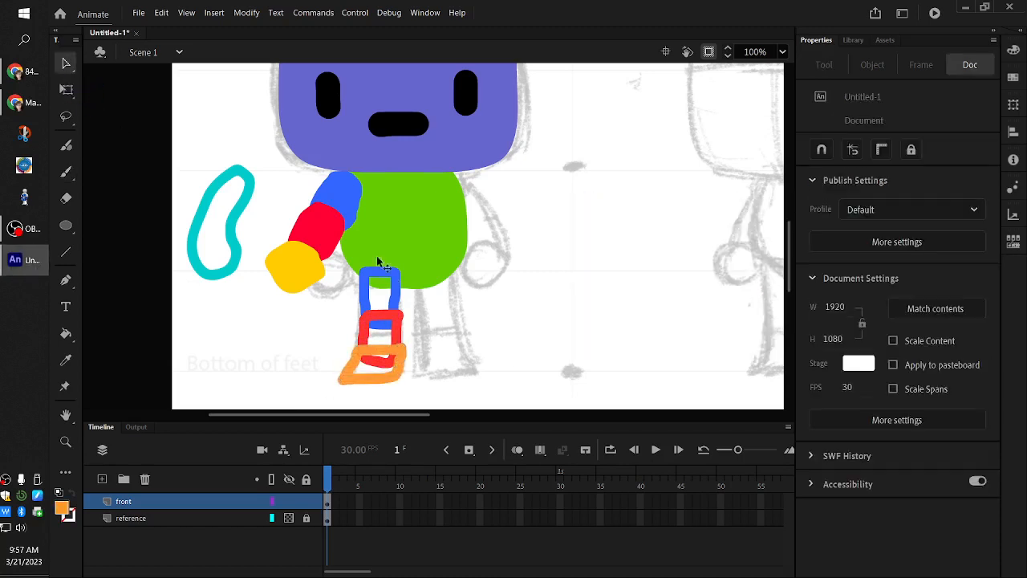
pyautogui.click(393, 277)
pyautogui.press('i')
pyautogui.click(391, 287)
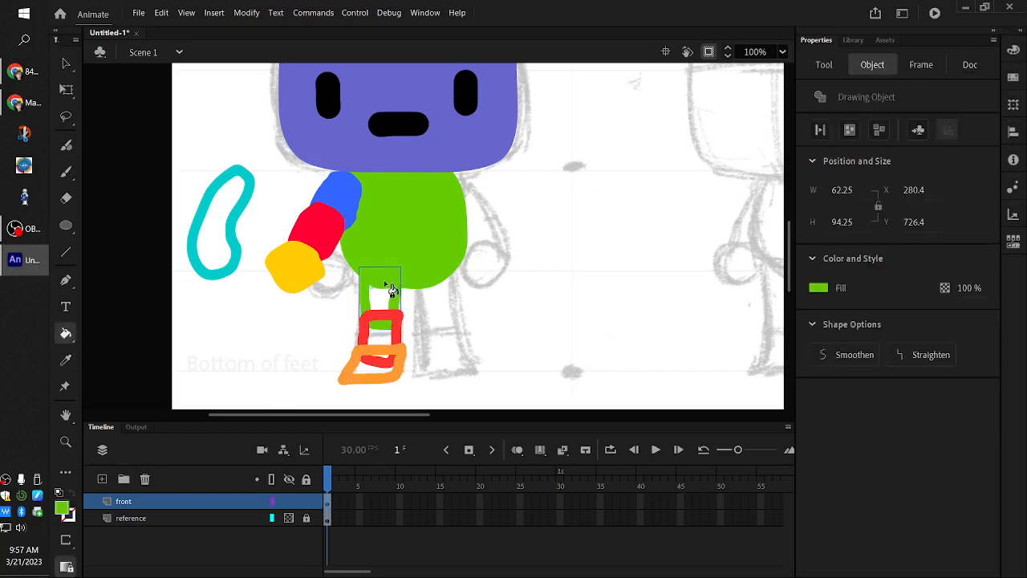
pyautogui.hotkey('ctrl', 'z')
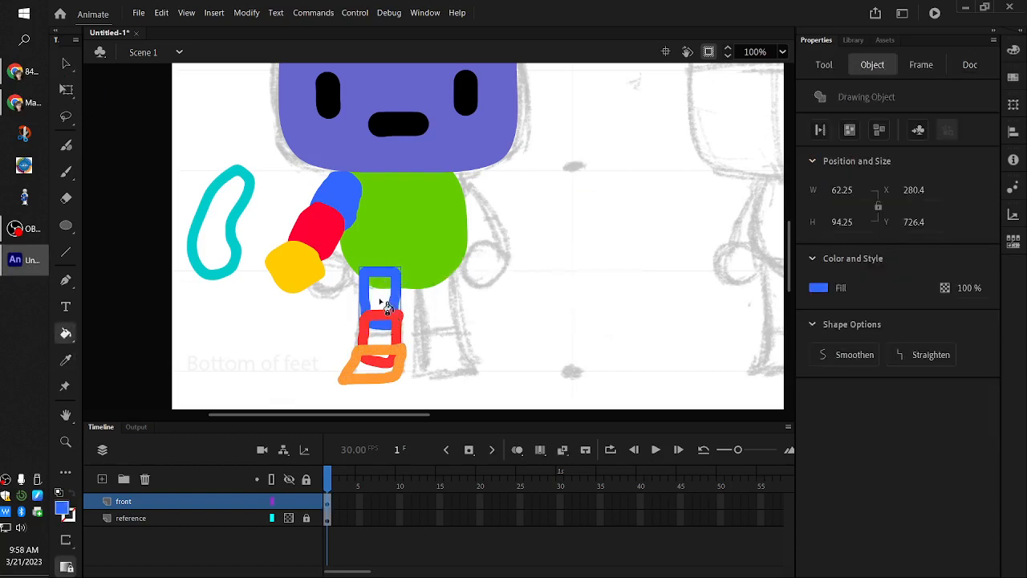
# Fill the upper leg with its outline's blue and the lower leg with its outline's red.
pyautogui.press('i')
pyautogui.click(398, 291)
pyautogui.click(385, 303)
pyautogui.press('i')
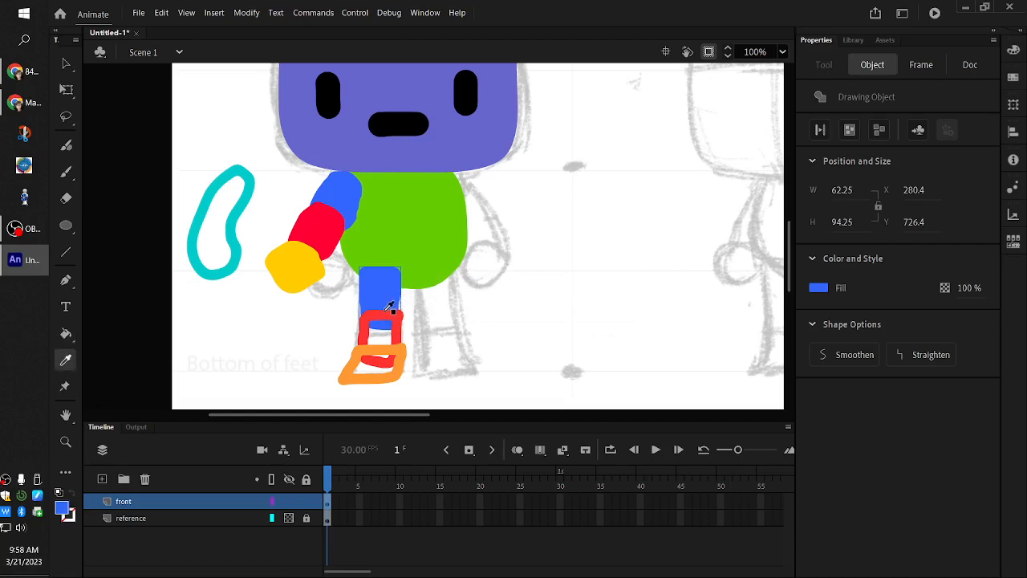
pyautogui.click(395, 325)
pyautogui.click(385, 333)
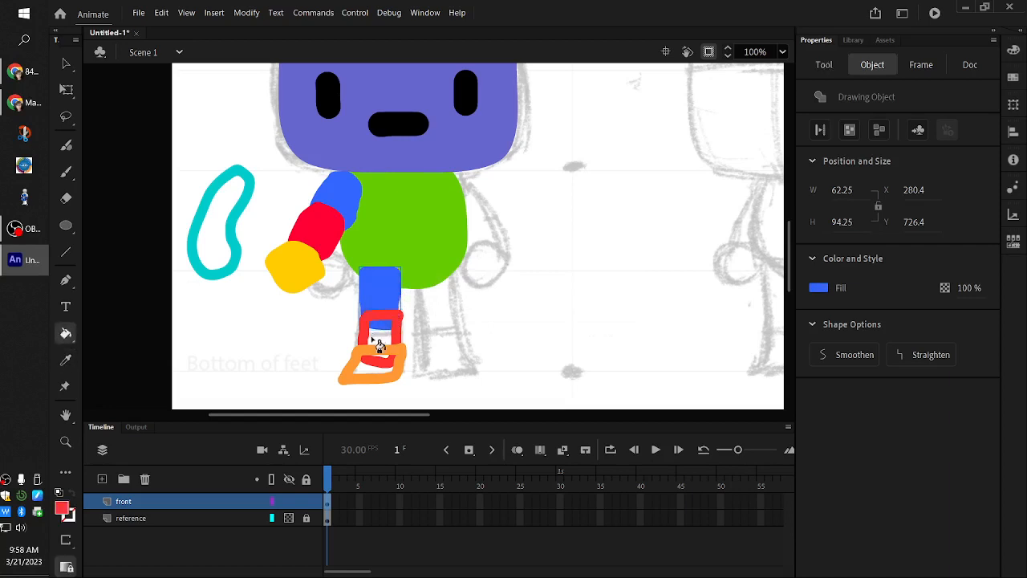
# Fill the foot with its outline's orange, keeping the upper leg blue, and leave nothing selected.
pyautogui.press('i')
pyautogui.click(372, 379)
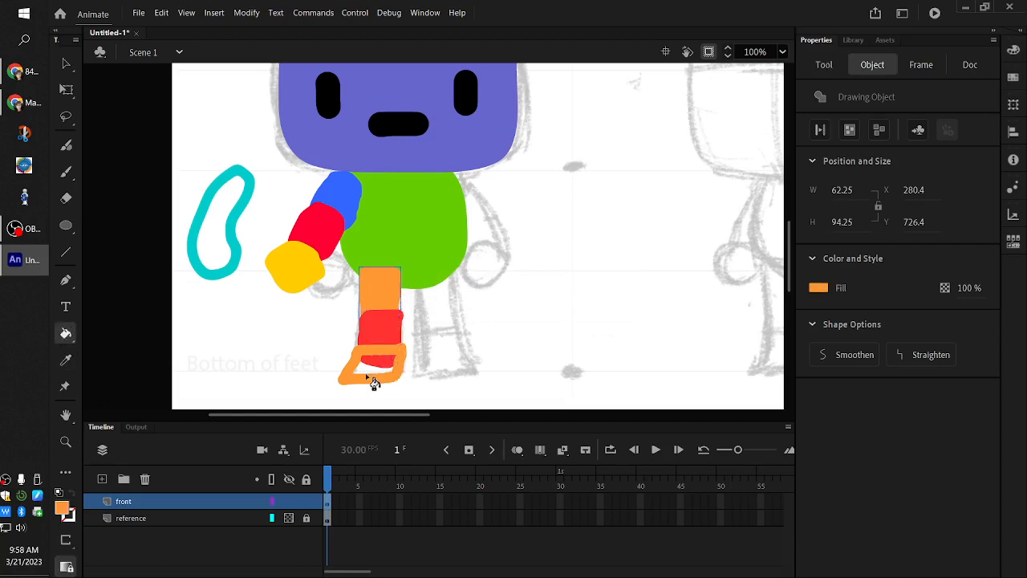
pyautogui.hotkey('ctrl', 'z')
pyautogui.click(366, 373)
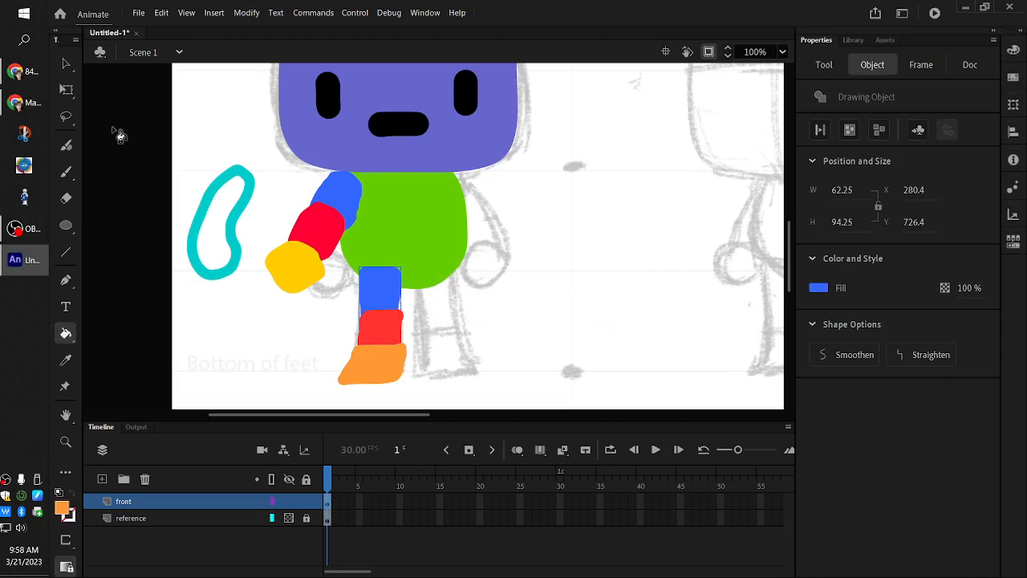
pyautogui.click(66, 64)
pyautogui.click(295, 300)
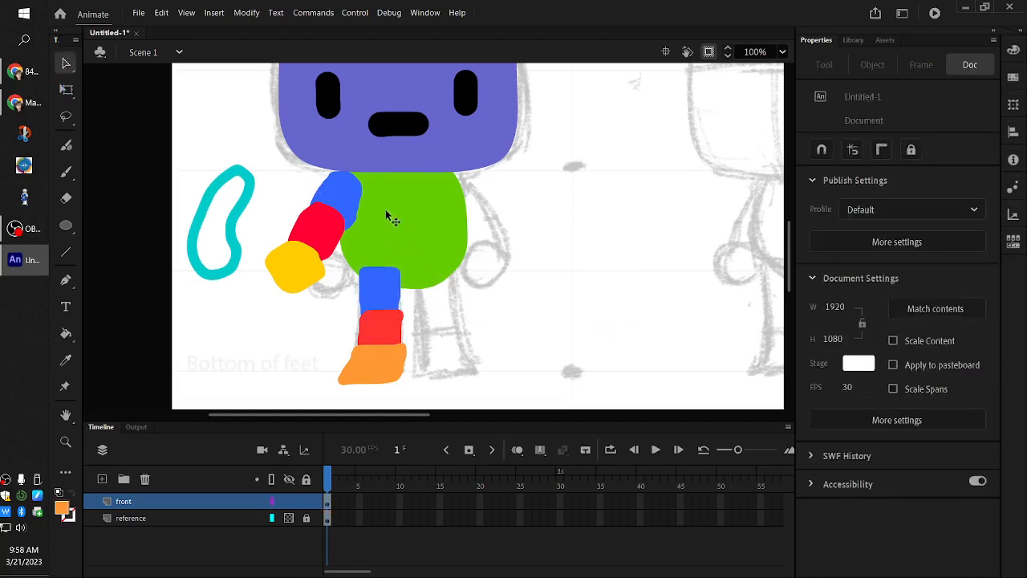
# Move the three leg parts together slightly outward and up to X 236.6, Y 714.4, and arrange them behind the green torso.
pyautogui.moveTo(791, 275); pyautogui.dragTo(791, 271)
pyautogui.moveTo(291, 332); pyautogui.dragTo(472, 436)
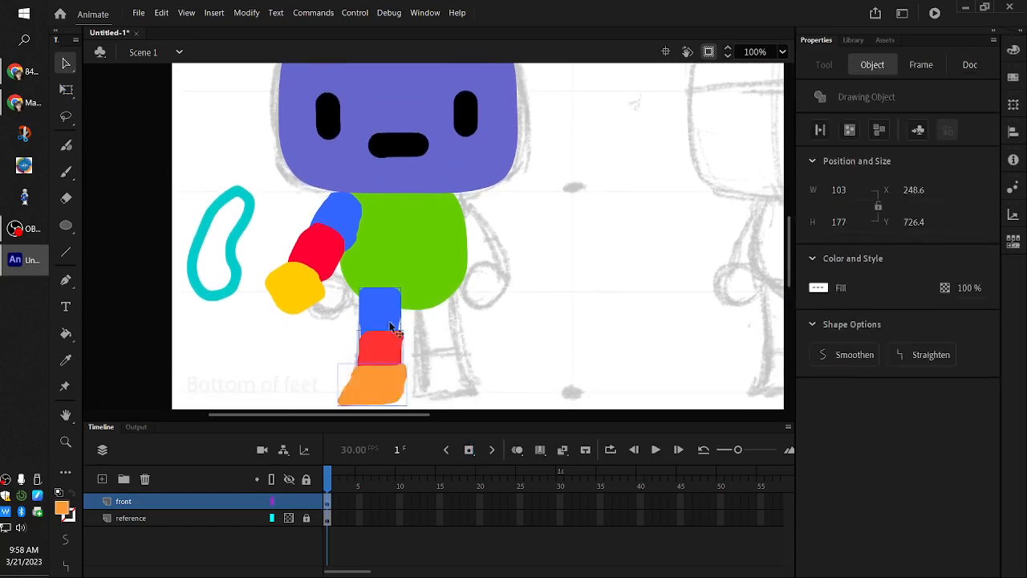
pyautogui.moveTo(387, 318); pyautogui.dragTo(379, 310)
pyautogui.rightClick(378, 318)
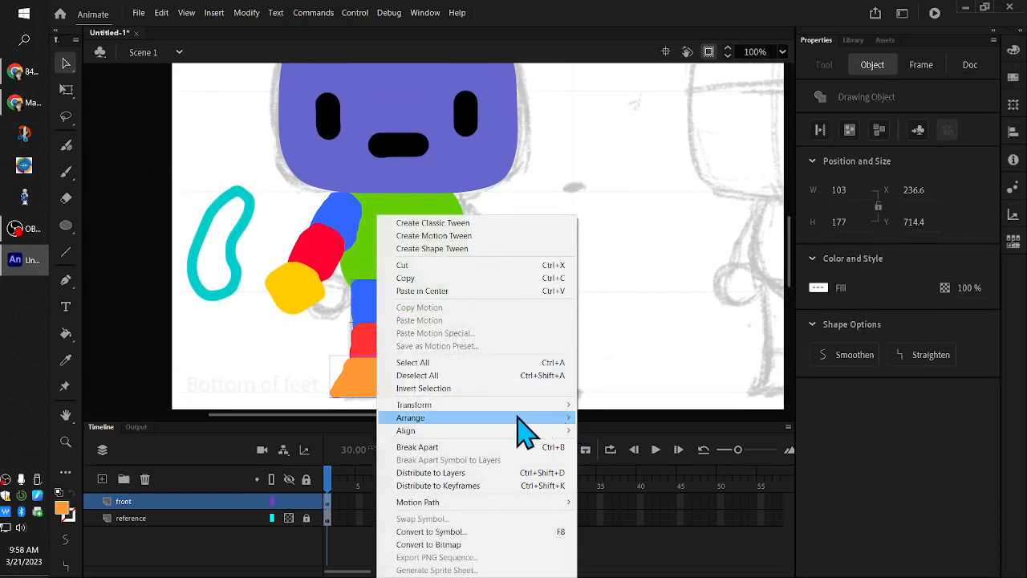
pyautogui.moveTo(522, 418)
pyautogui.click(628, 457)
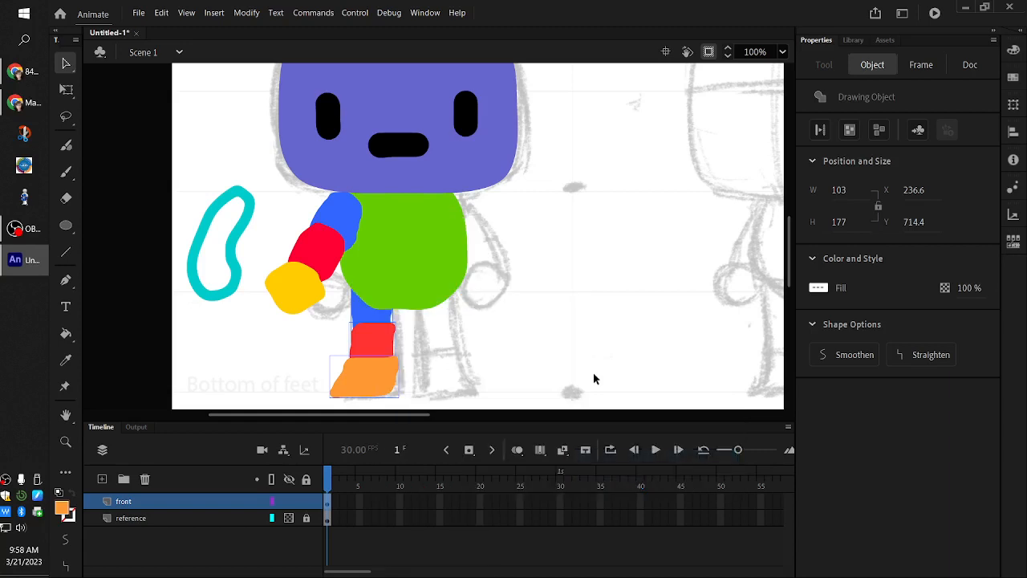
pyautogui.click(594, 376)
pyautogui.click(317, 251)
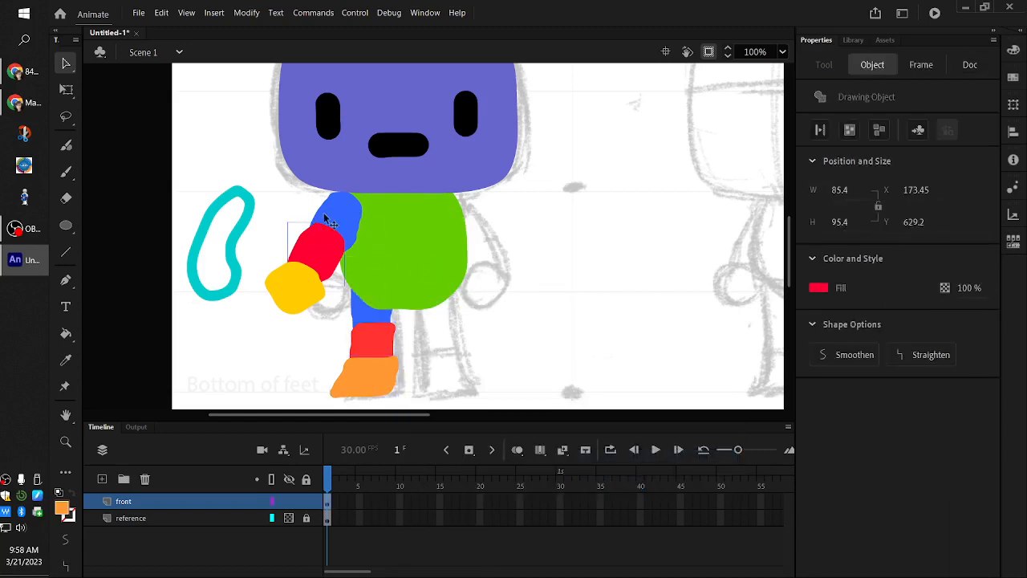
pyautogui.click(717, 299)
pyautogui.moveTo(790, 269); pyautogui.dragTo(790, 271)
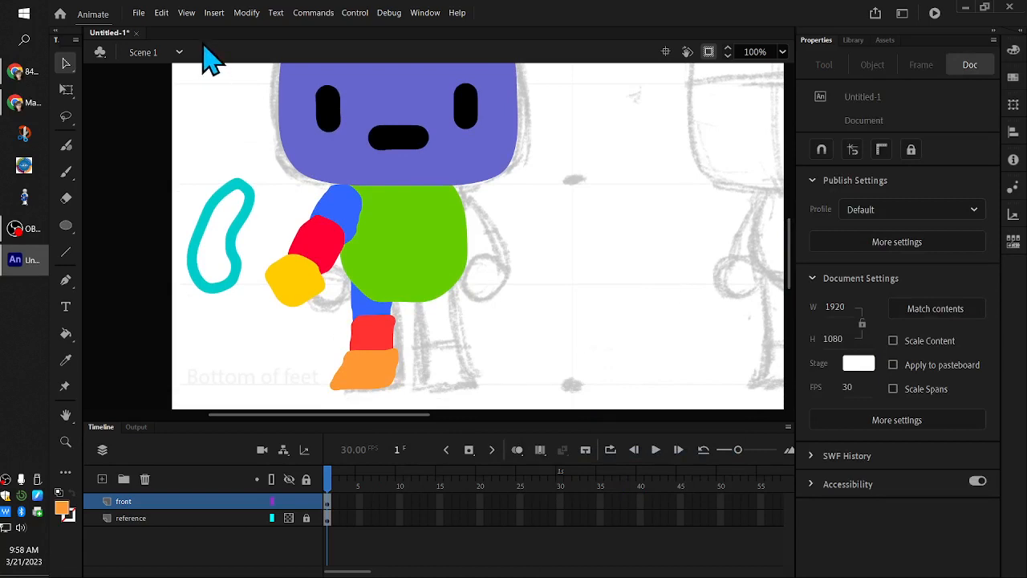
# Open rabbit-turnaround.fla from the Rigging folder and fit the three rabbit views in the window.
pyautogui.click(138, 12)
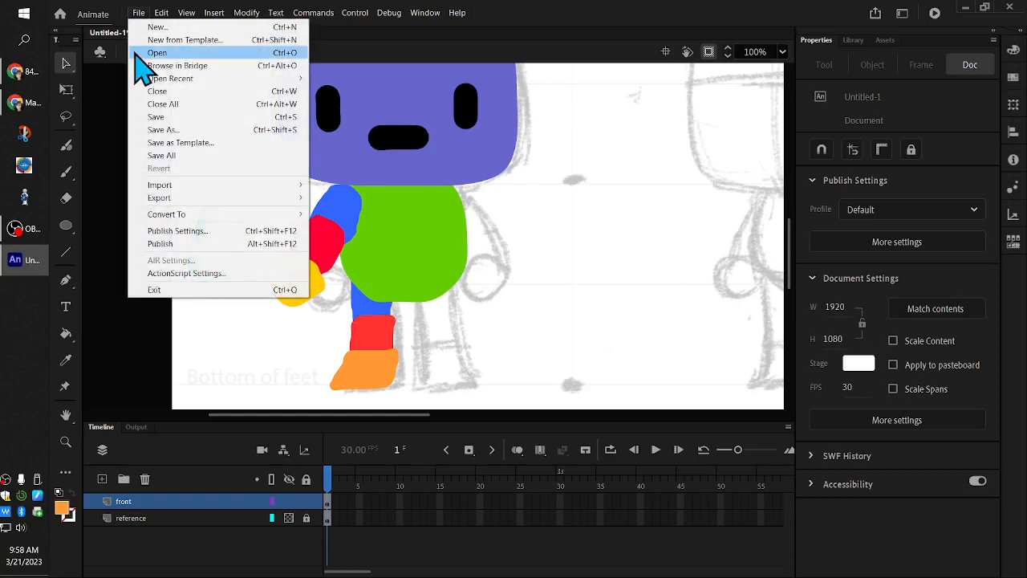
pyautogui.click(140, 53)
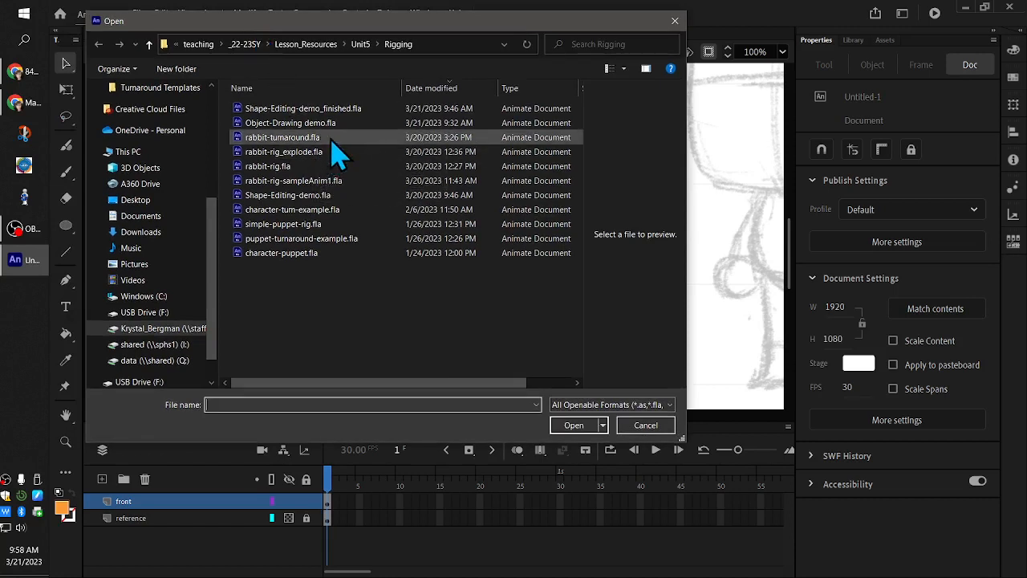
pyautogui.click(332, 138)
pyautogui.click(572, 426)
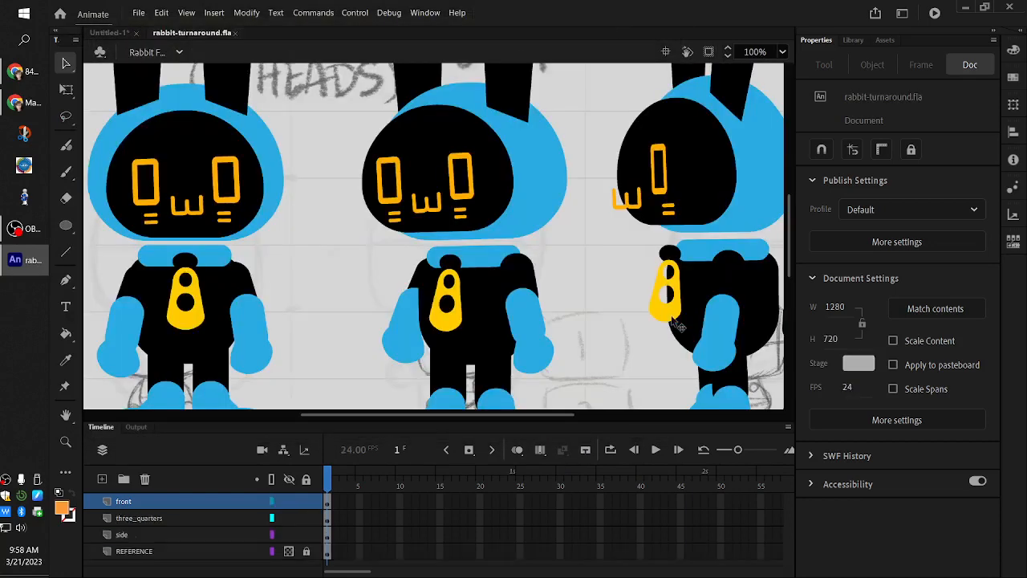
pyautogui.click(779, 50)
pyautogui.click(790, 69)
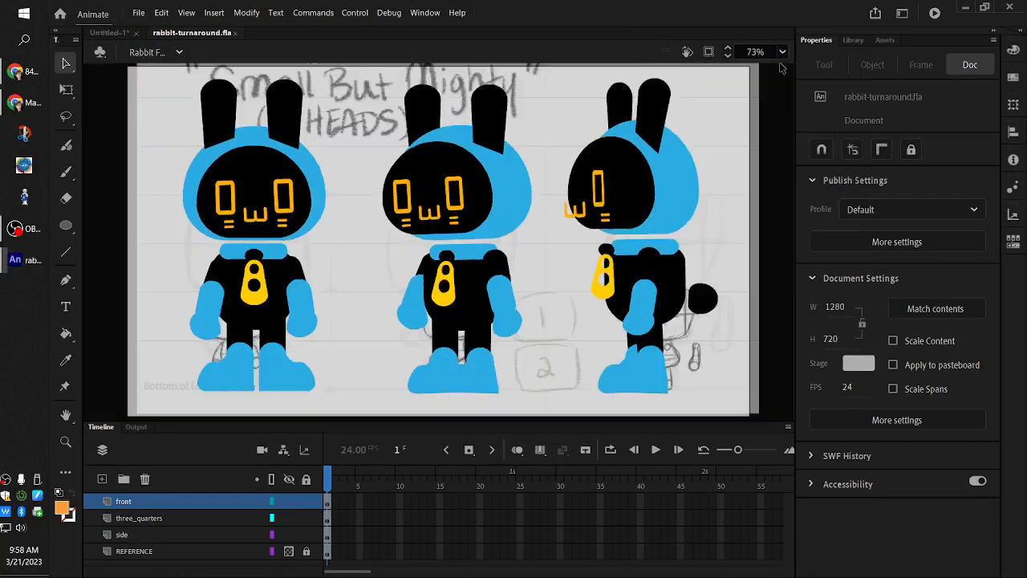
# Try distributing all parts of the front-view rabbit to separate layers, undo the distribution, and give the stage back its room.
pyautogui.moveTo(175, 83); pyautogui.dragTo(347, 396)
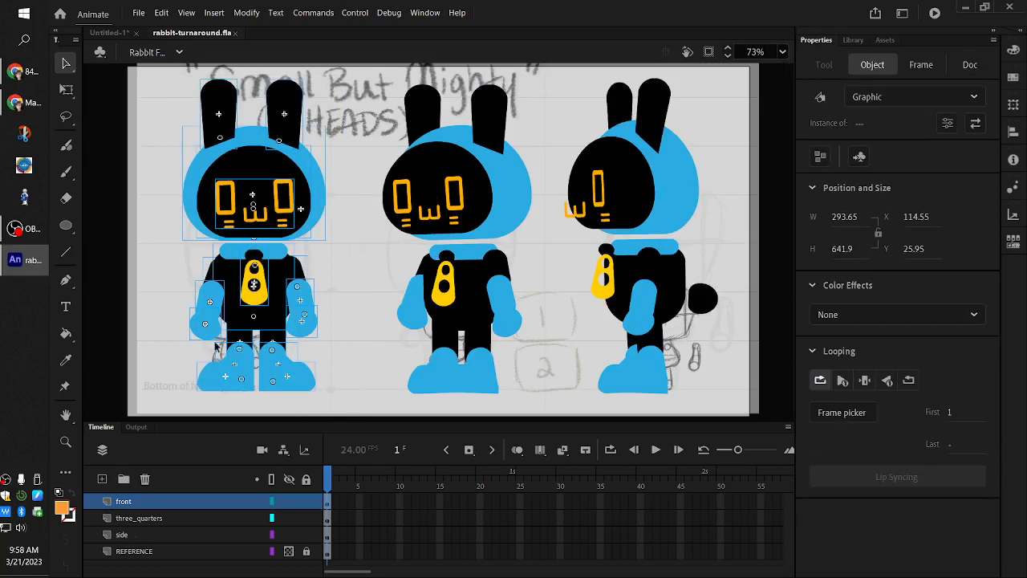
pyautogui.click(328, 376)
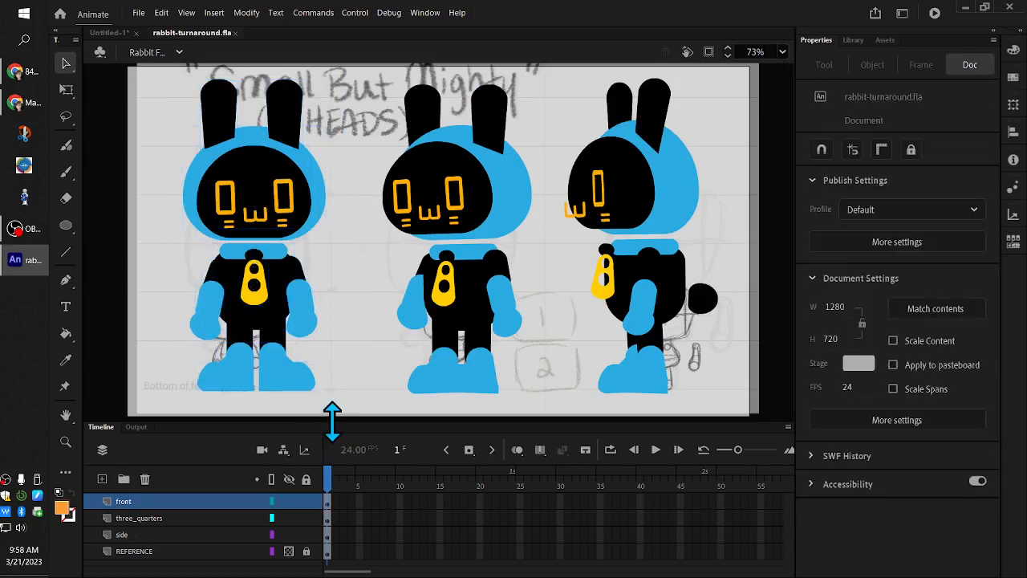
pyautogui.moveTo(157, 97); pyautogui.dragTo(348, 392)
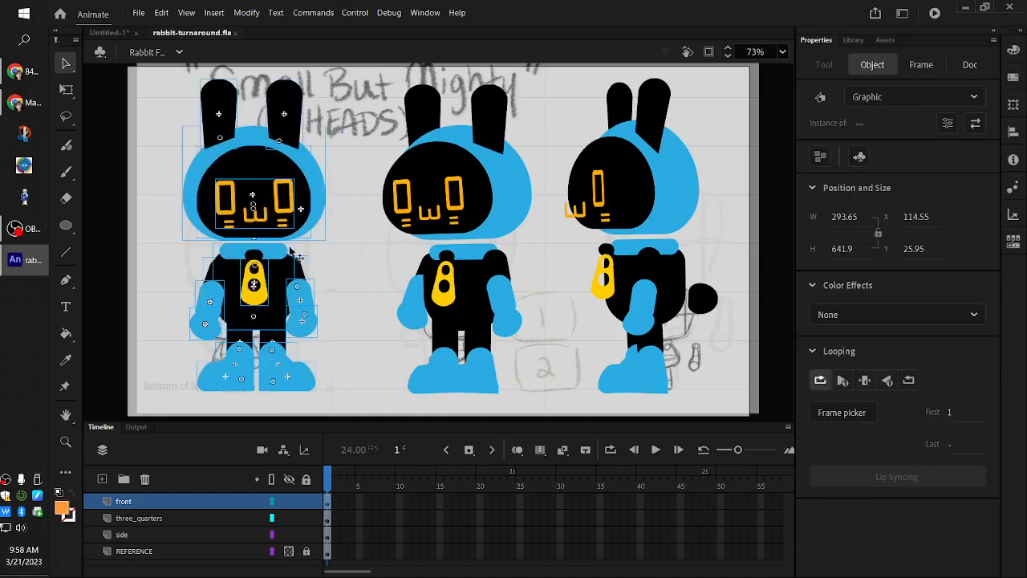
pyautogui.rightClick(273, 165)
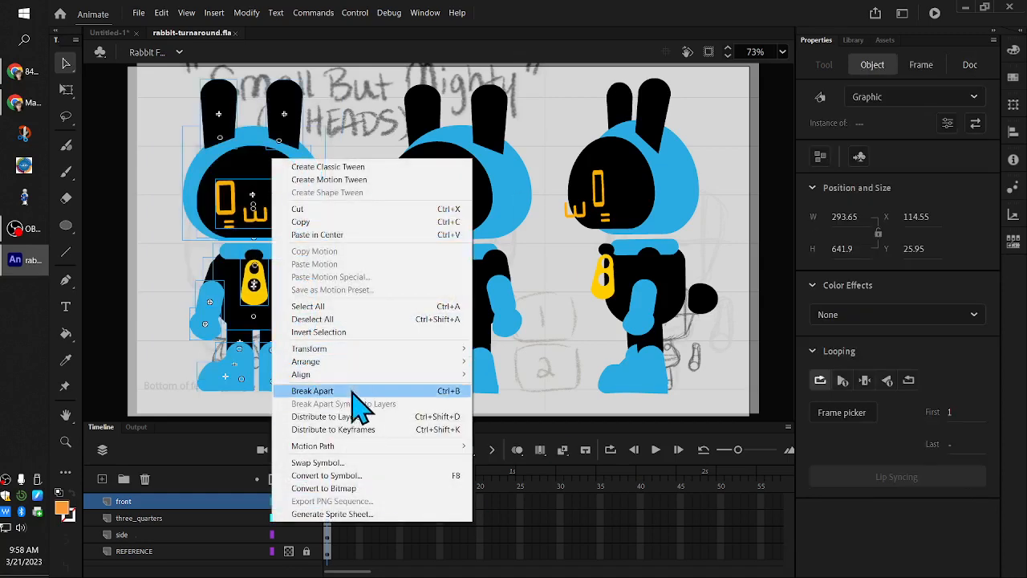
pyautogui.click(361, 417)
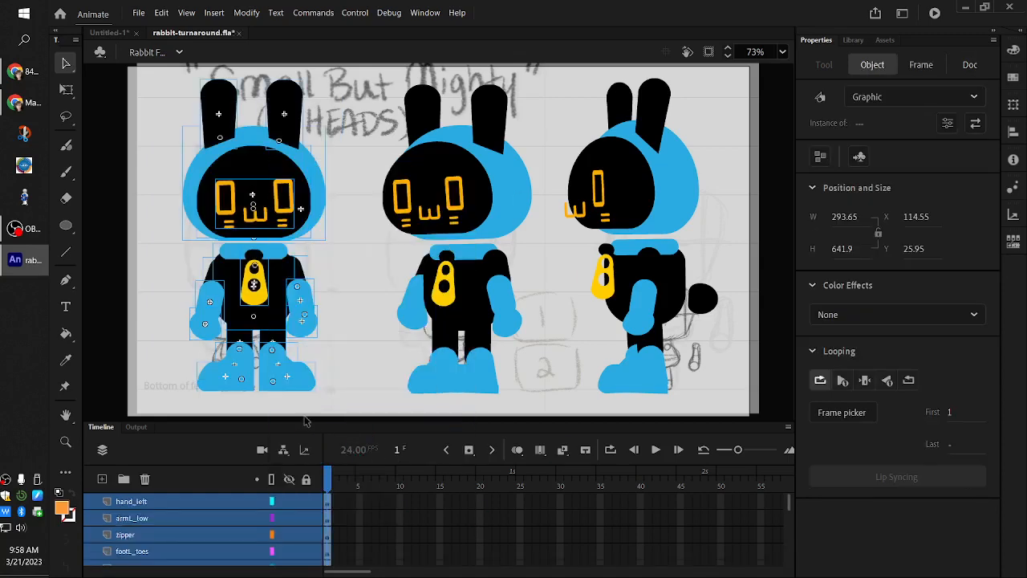
pyautogui.moveTo(305, 416); pyautogui.dragTo(305, 120)
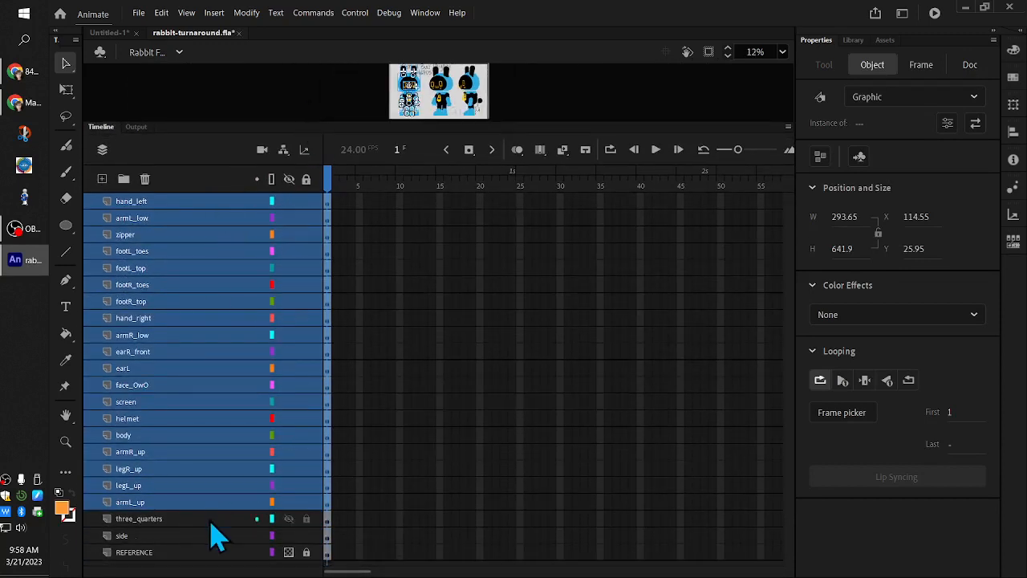
pyautogui.hotkey('ctrl', 'z')
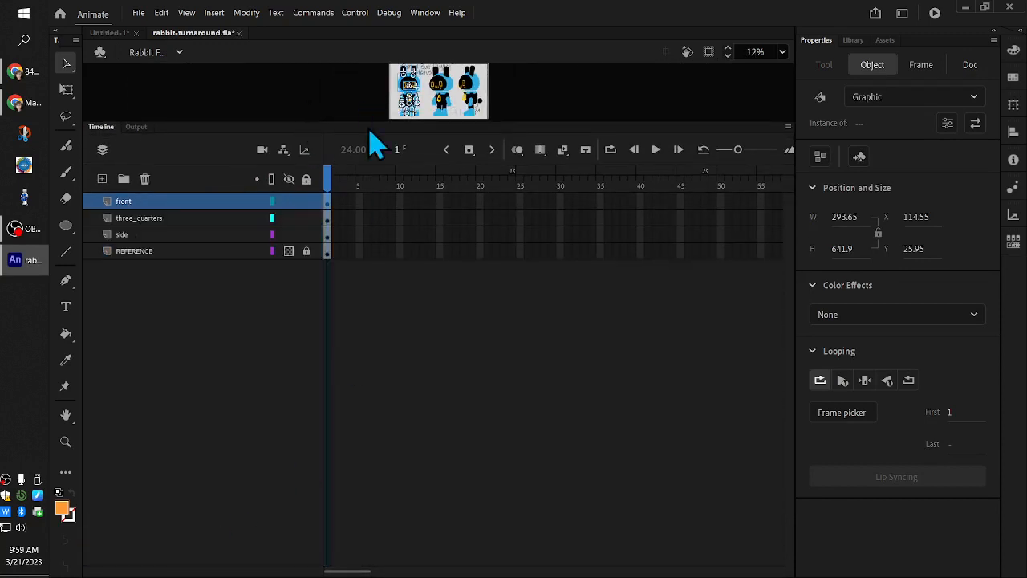
pyautogui.moveTo(370, 124); pyautogui.dragTo(359, 345)
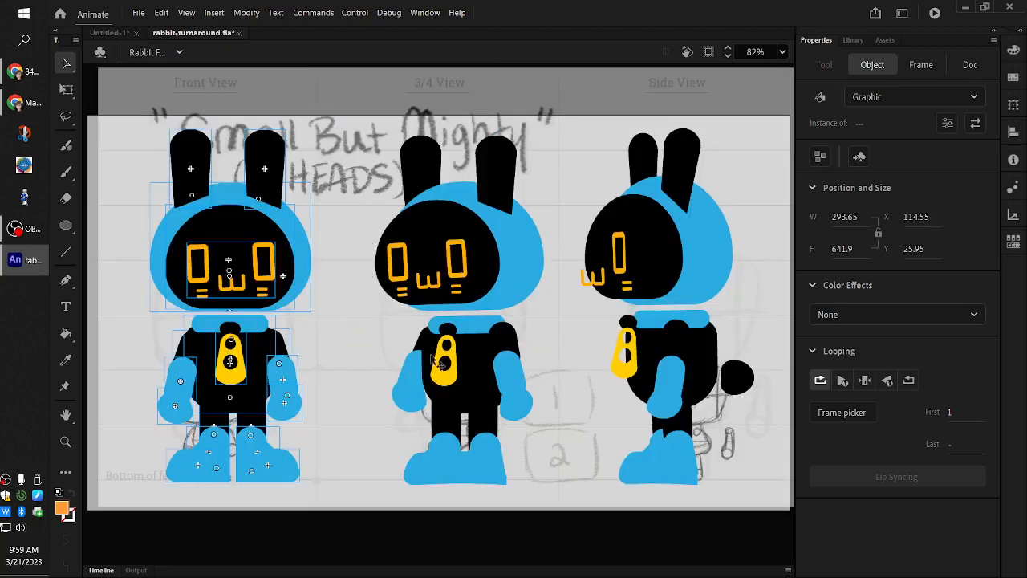
# Select the parts of the rabbit views, including the front rabbit's body, to examine how each view is assembled from symbols.
pyautogui.click(109, 300)
pyautogui.moveTo(133, 152); pyautogui.dragTo(371, 484)
pyautogui.click(331, 400)
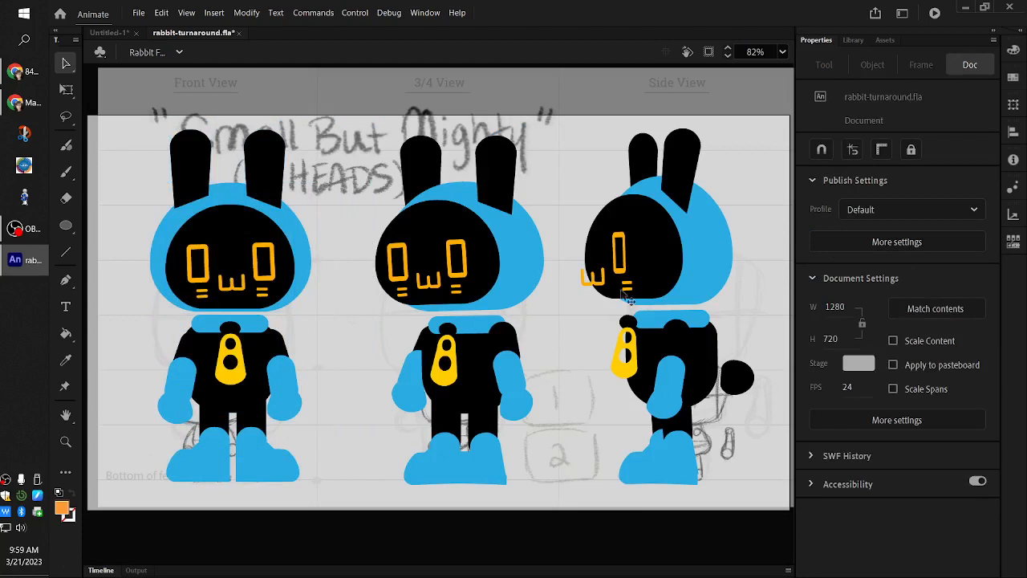
pyautogui.moveTo(399, 107); pyautogui.dragTo(751, 491)
pyautogui.click(354, 361)
pyautogui.click(207, 415)
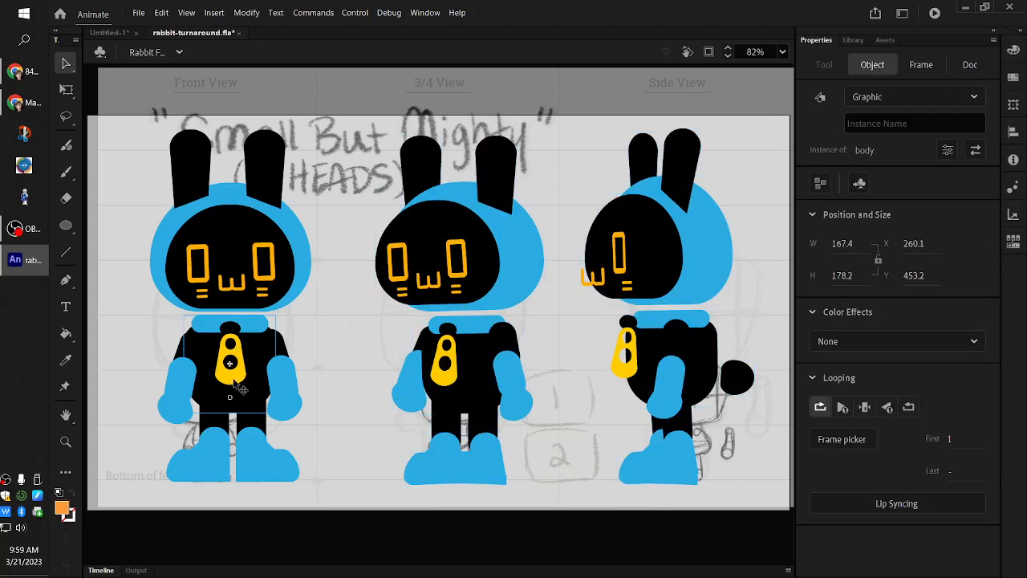
pyautogui.moveTo(129, 108); pyautogui.dragTo(349, 542)
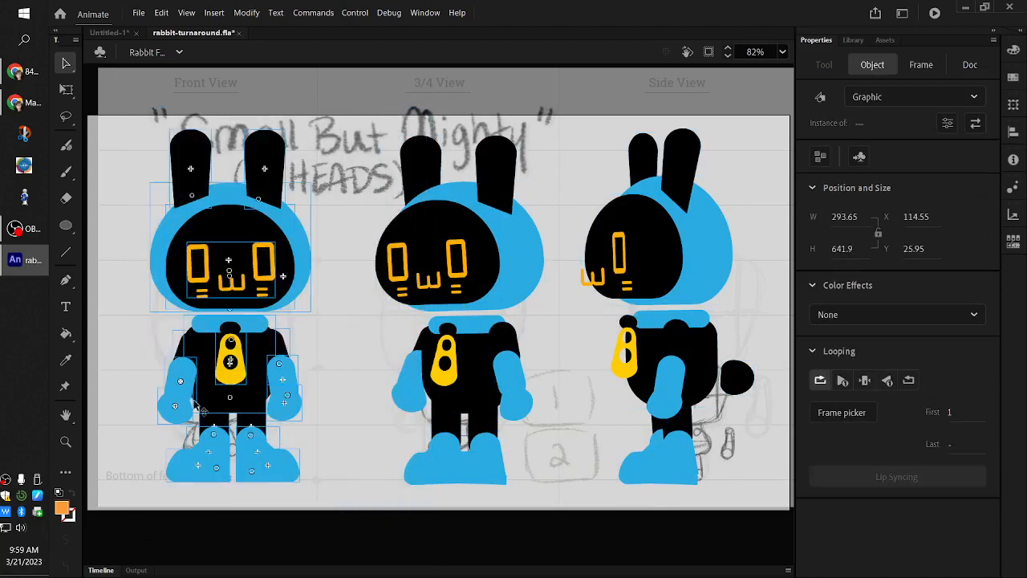
# Inspect the rabbits' ear symbols on the stage and preview the earL symbol in the library.
pyautogui.click(191, 173)
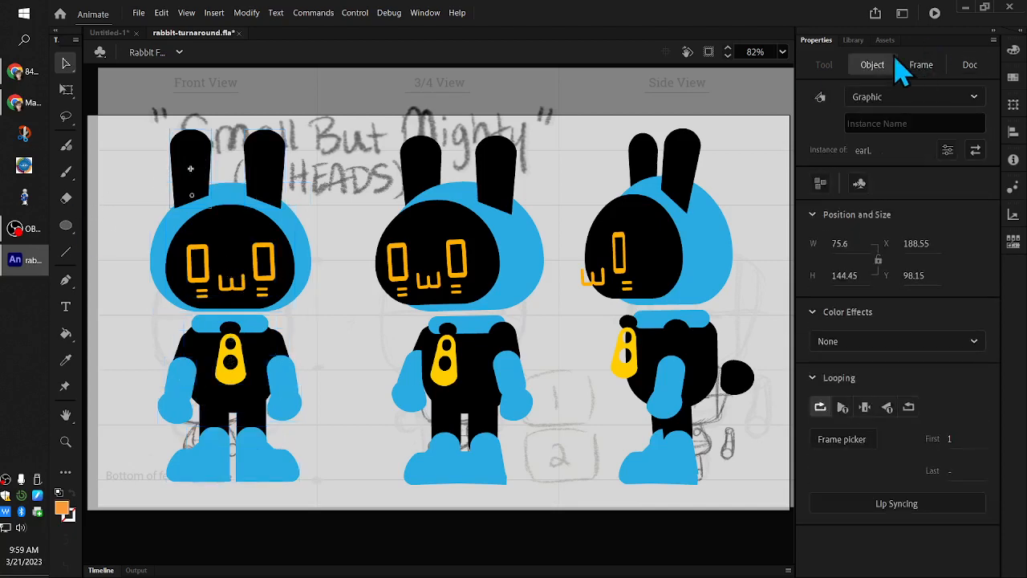
pyautogui.click(853, 39)
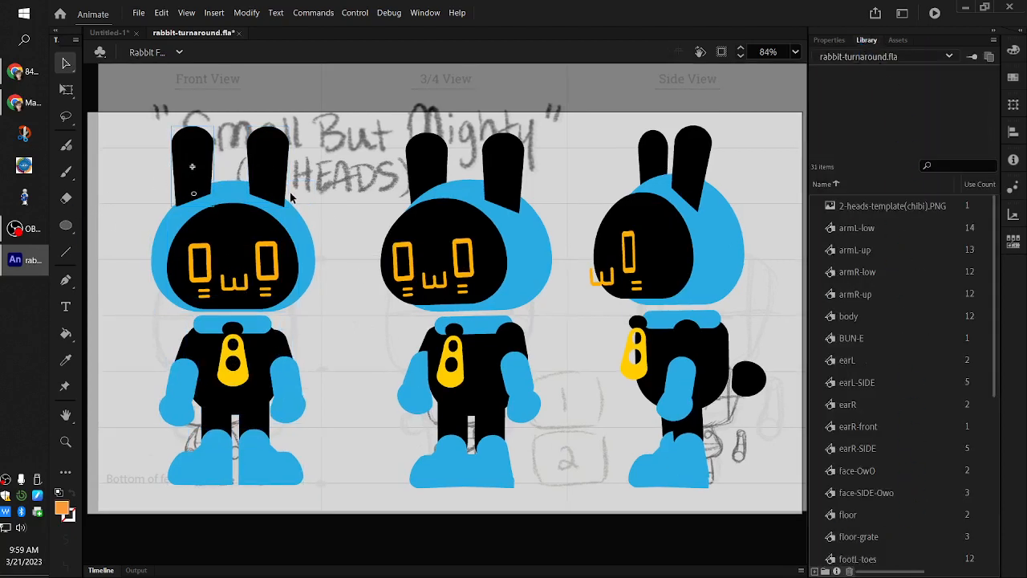
pyautogui.click(259, 186)
pyautogui.click(225, 197)
pyautogui.click(227, 231)
pyautogui.click(875, 362)
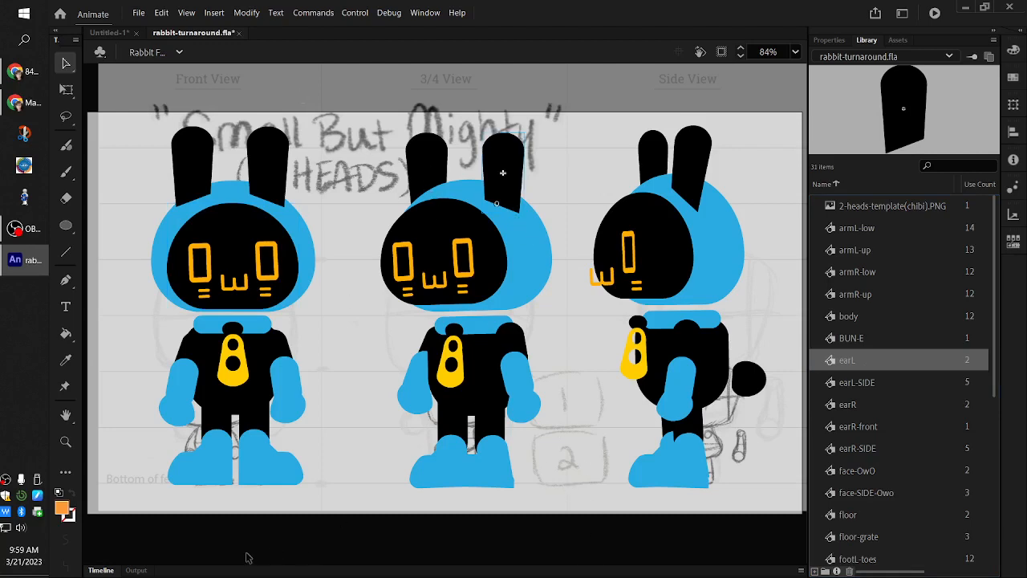
# Show the layer list below the stage, hide the three_quarters layer, and add a new layer above it.
pyautogui.click(126, 570)
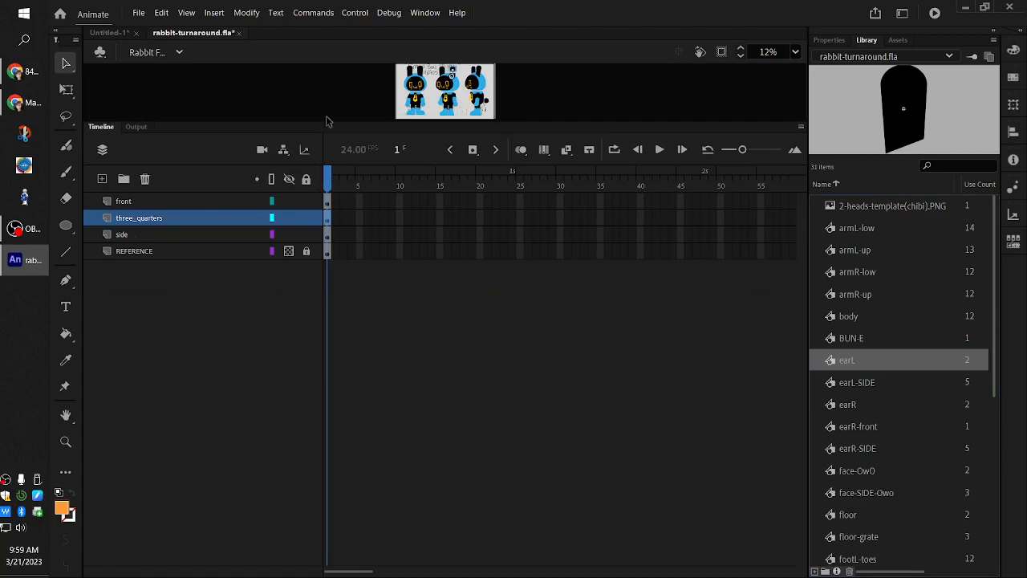
pyautogui.moveTo(323, 126); pyautogui.dragTo(333, 332)
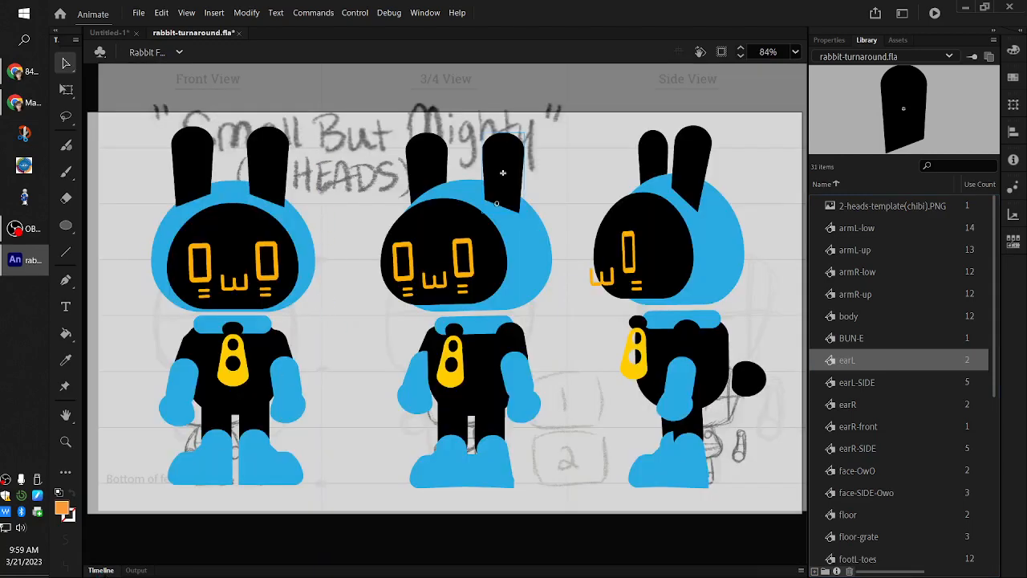
pyautogui.click(102, 570)
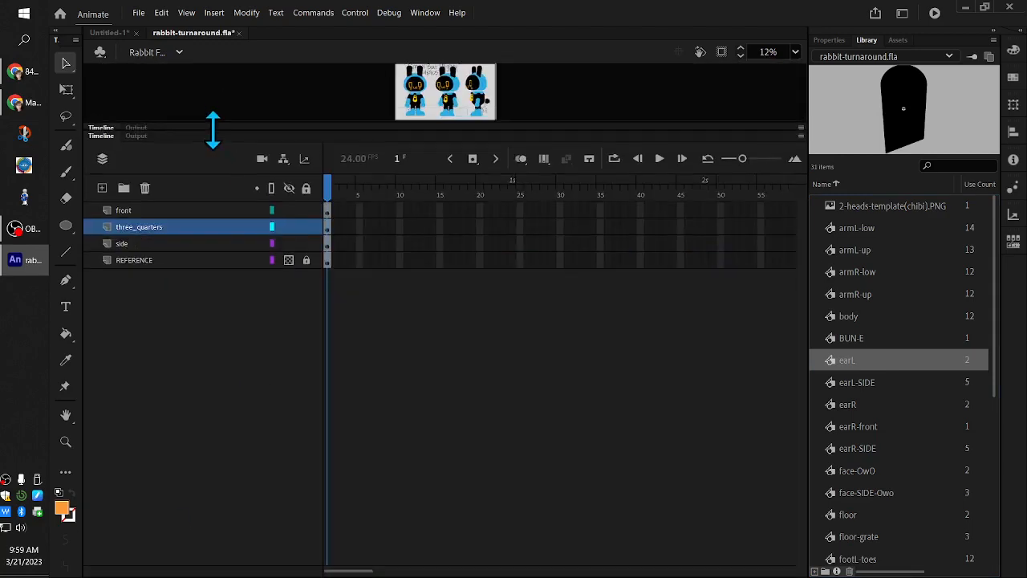
pyautogui.moveTo(214, 122); pyautogui.dragTo(210, 382)
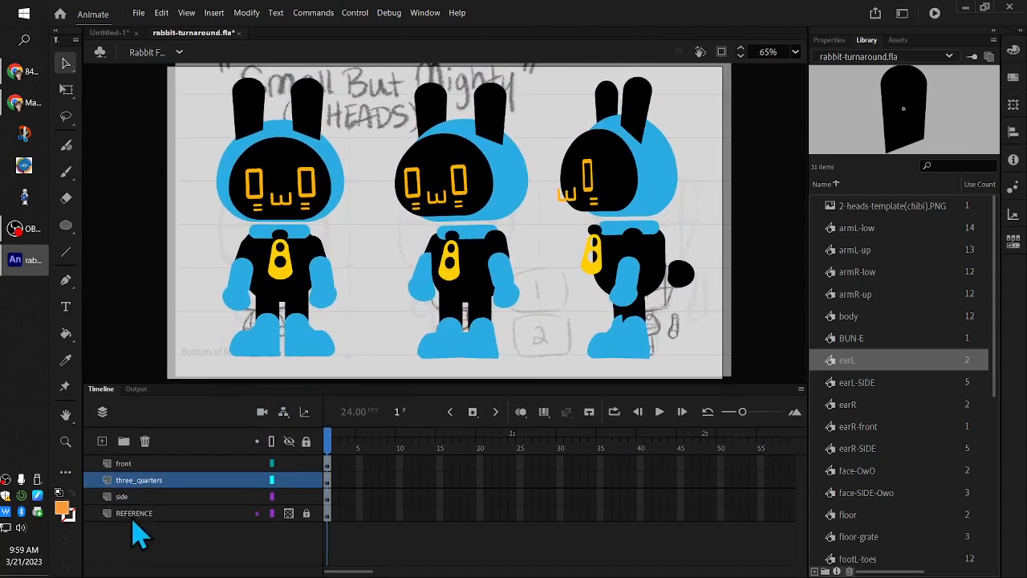
pyautogui.click(289, 480)
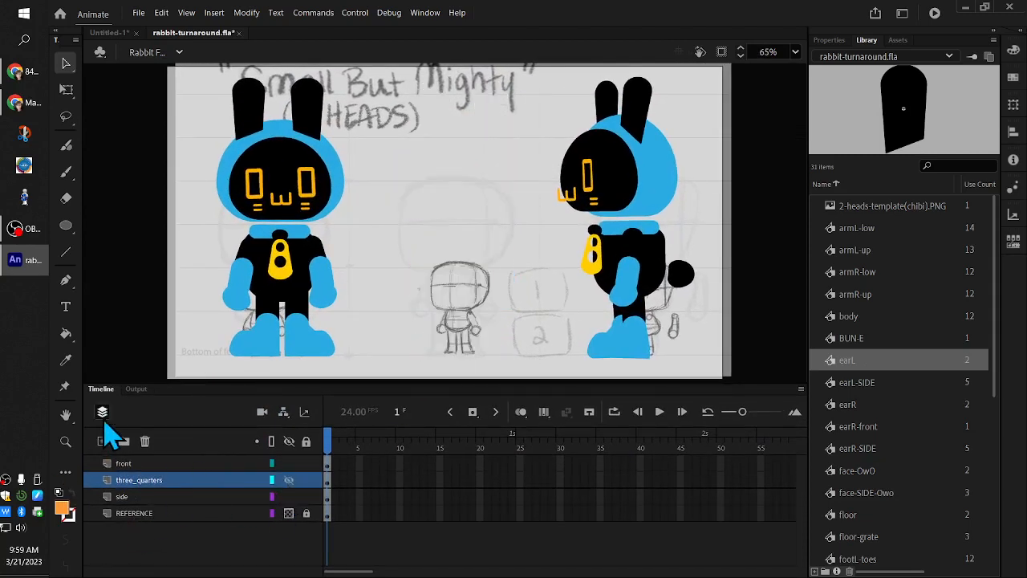
pyautogui.click(102, 441)
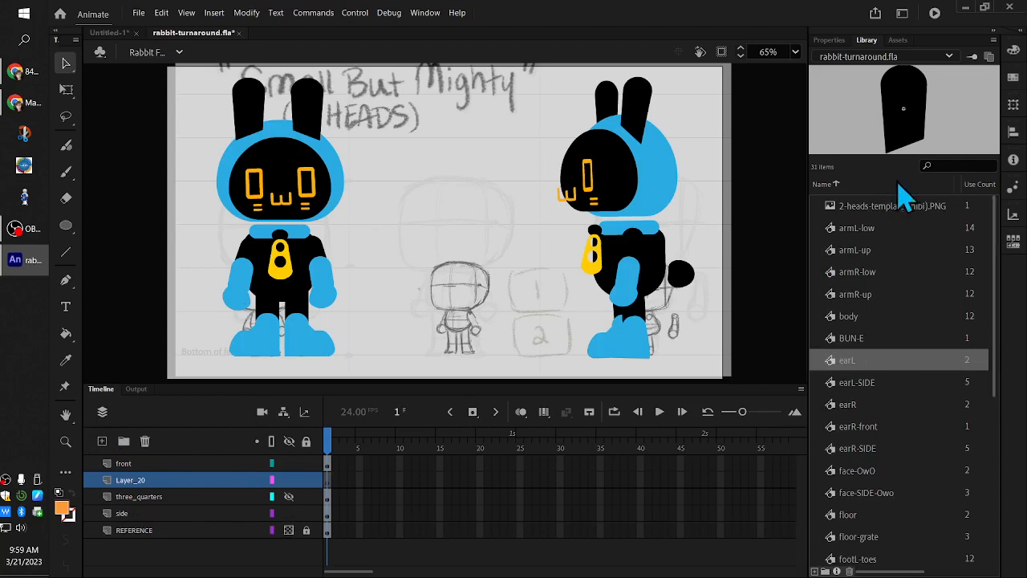
# Place an instance of the body symbol from the library in the empty space between the front and side rabbits.
pyautogui.scroll(-2, 902, 518)
pyautogui.scroll(2, 903, 520)
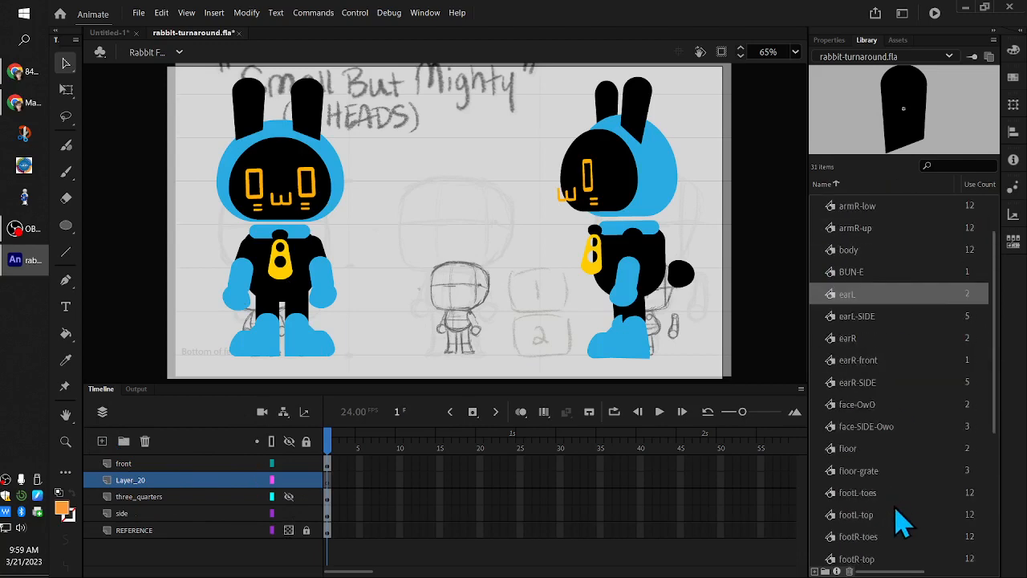
pyautogui.scroll(-5, 903, 520)
pyautogui.scroll(4, 902, 522)
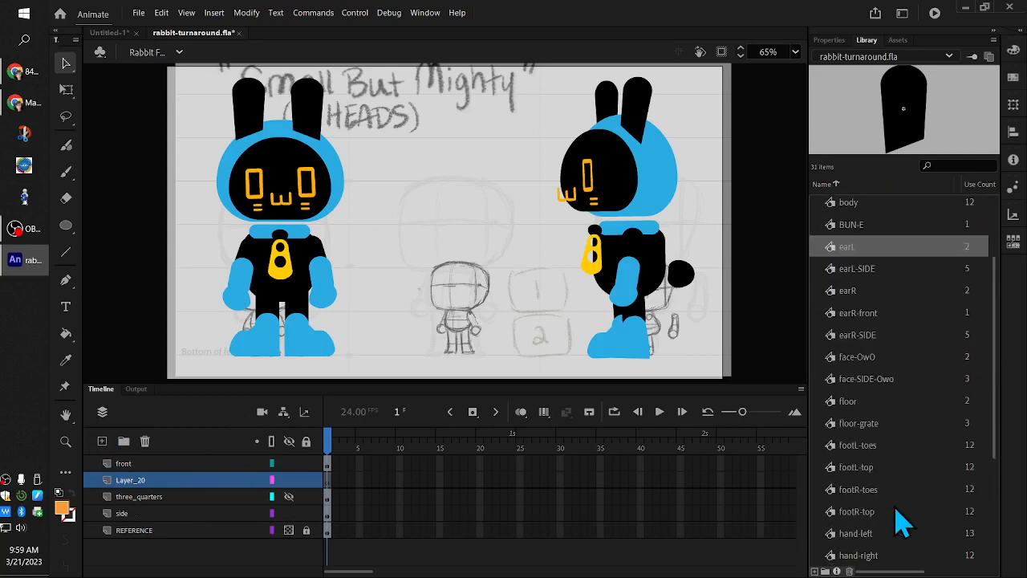
pyautogui.click(871, 316)
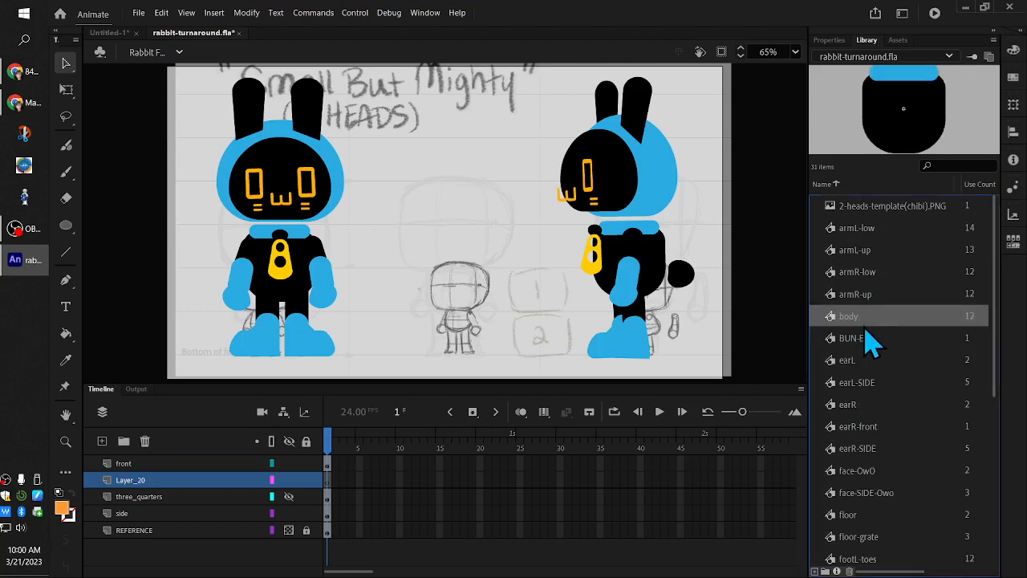
pyautogui.moveTo(882, 316); pyautogui.dragTo(440, 286)
# Place an instance of the zipper symbol on the upper left part of the new body.
pyautogui.scroll(-5, 883, 361)
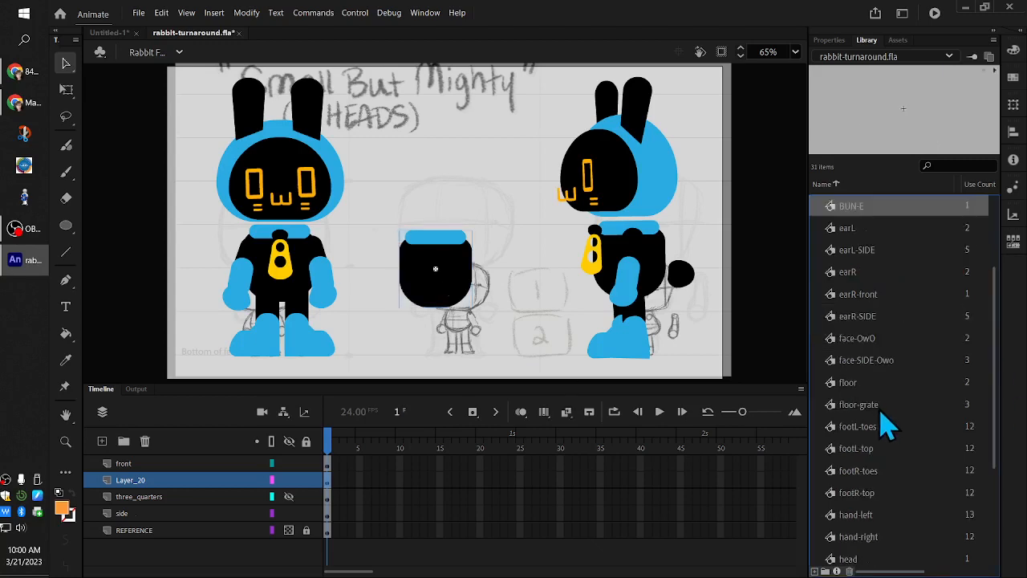
pyautogui.click(865, 554)
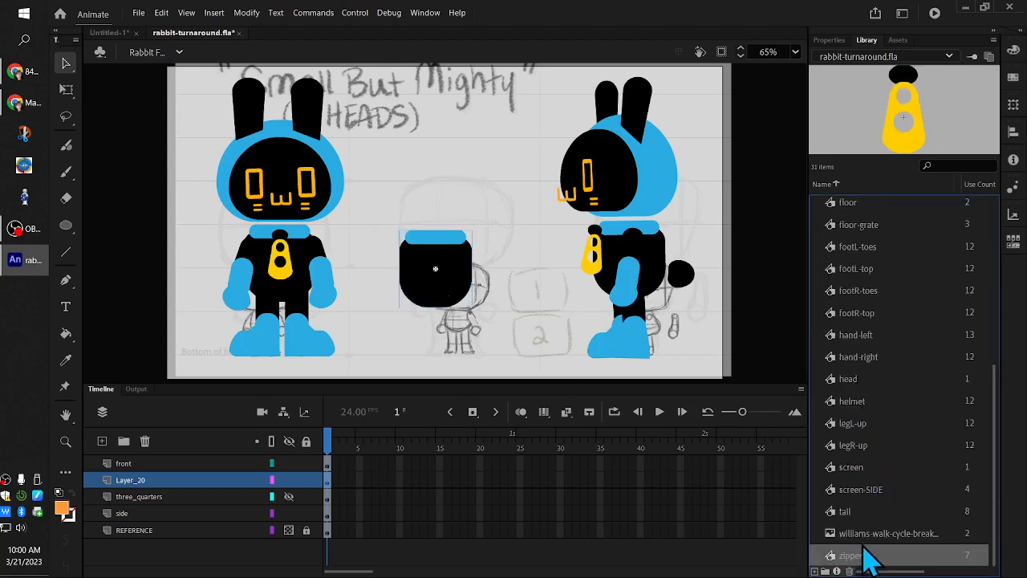
pyautogui.moveTo(868, 562); pyautogui.dragTo(421, 286)
# Place an instance of the head symbol directly above the new body.
pyautogui.click(883, 400)
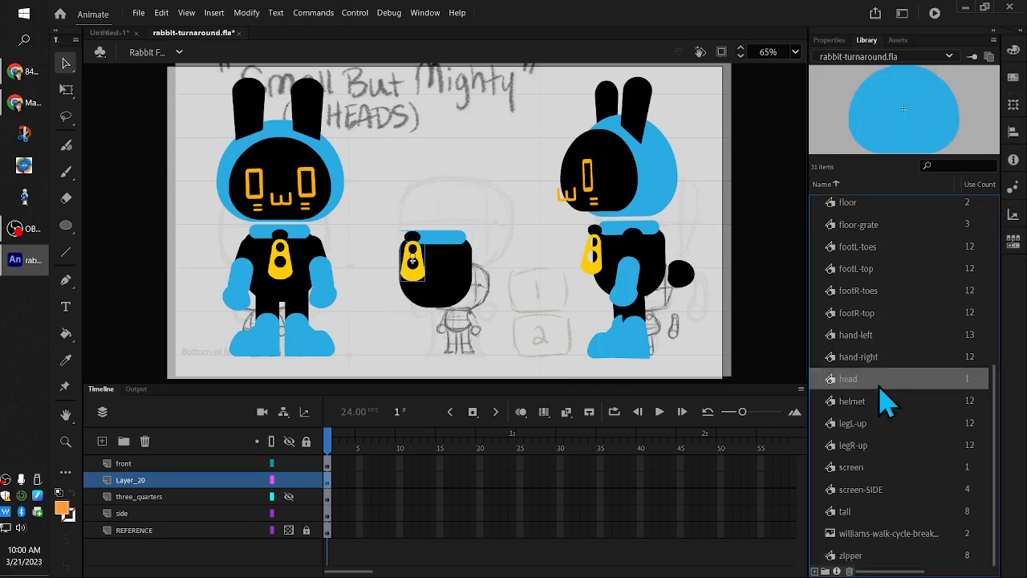
pyautogui.scroll(5, 892, 481)
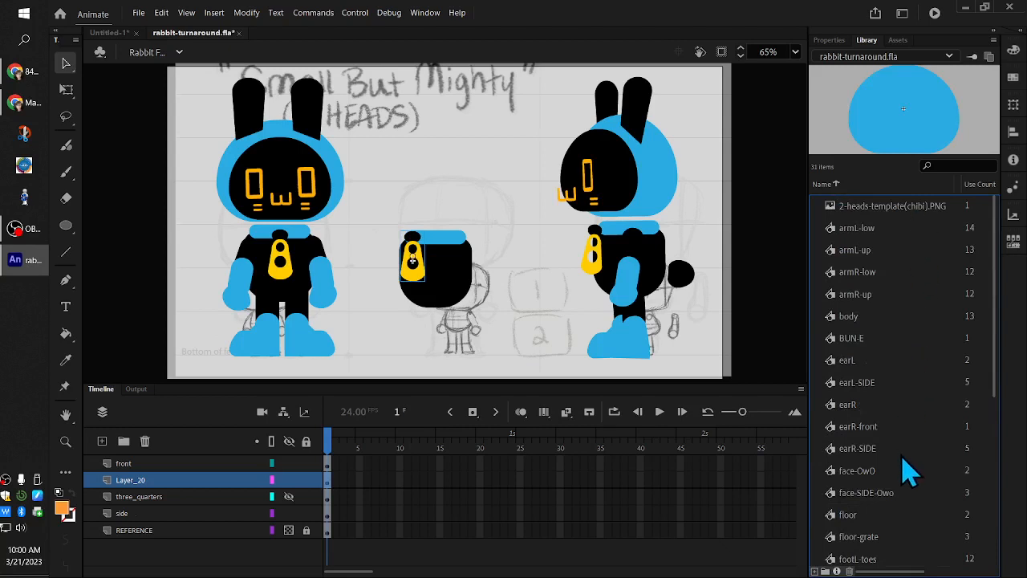
pyautogui.scroll(-3, 904, 470)
pyautogui.scroll(-1, 889, 385)
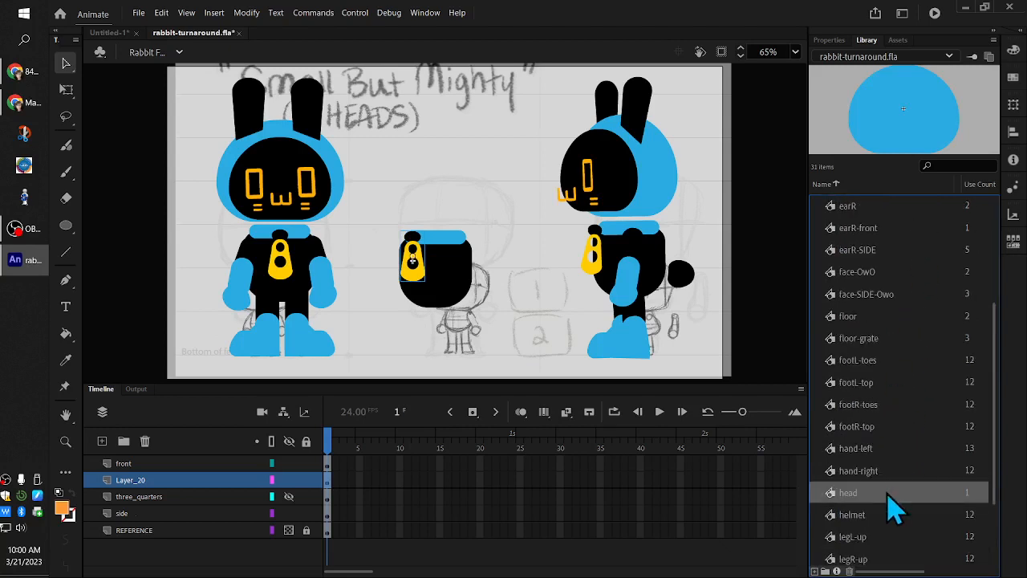
pyautogui.moveTo(892, 492); pyautogui.dragTo(439, 209)
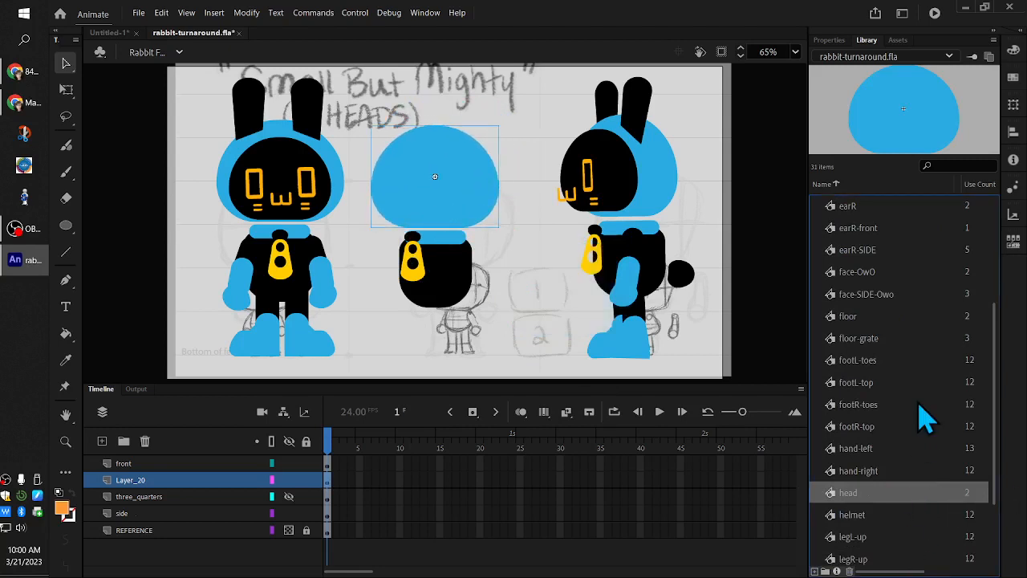
# Place an instance of the screen symbol over the left part of the middle rabbit's head.
pyautogui.scroll(-3, 937, 543)
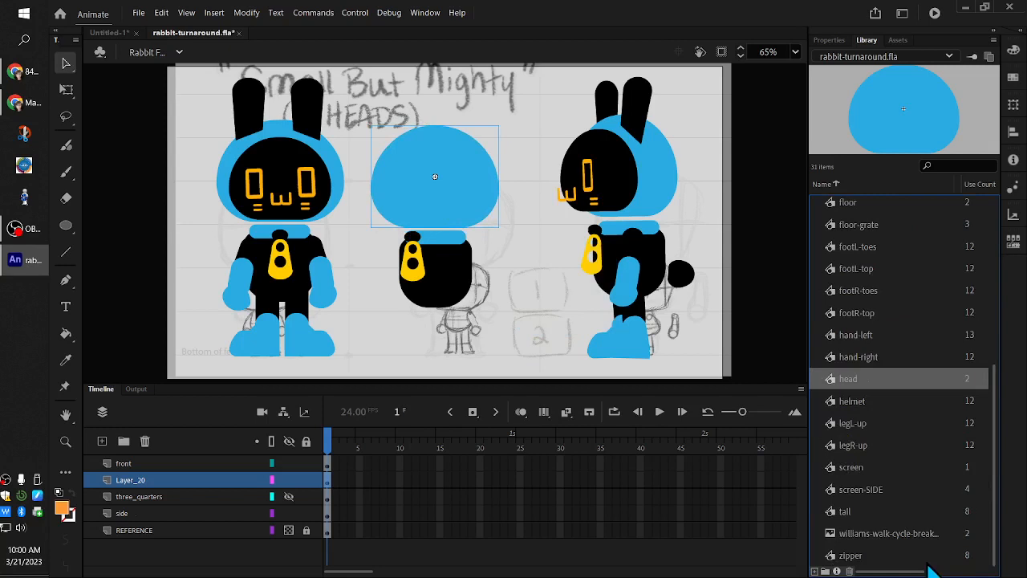
pyautogui.click(891, 467)
pyautogui.click(890, 489)
pyautogui.click(922, 467)
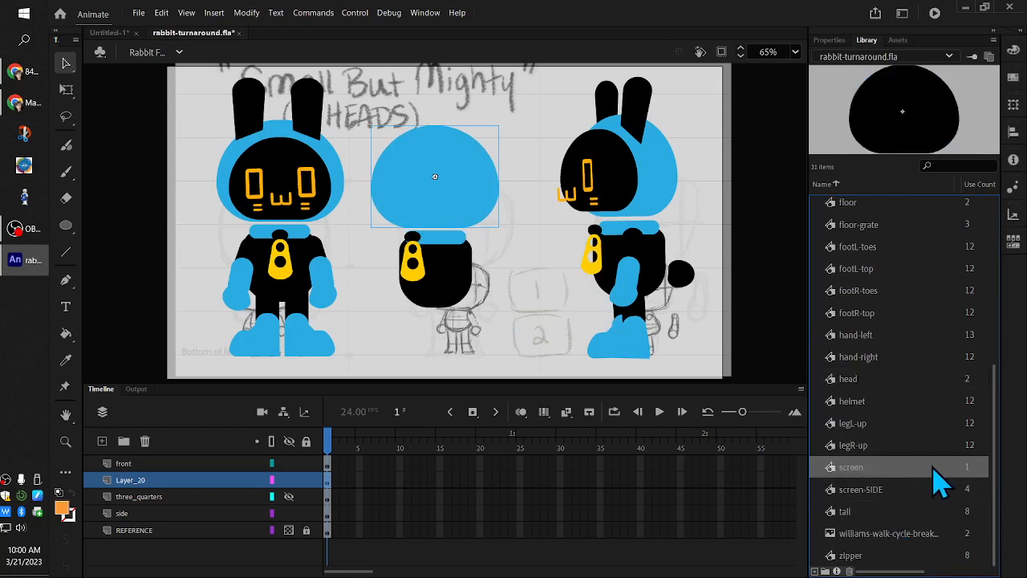
pyautogui.moveTo(931, 469); pyautogui.dragTo(425, 203)
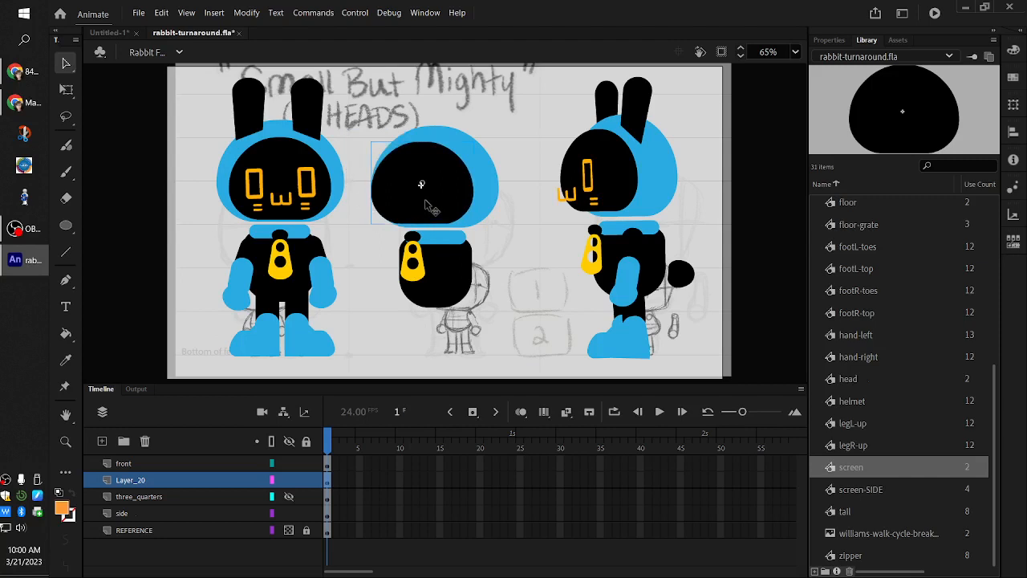
# Place an instance of the face-OwO symbol on the middle rabbit's black screen, shifted toward its left edge.
pyautogui.click(936, 487)
pyautogui.scroll(4, 894, 542)
pyautogui.scroll(-2, 883, 384)
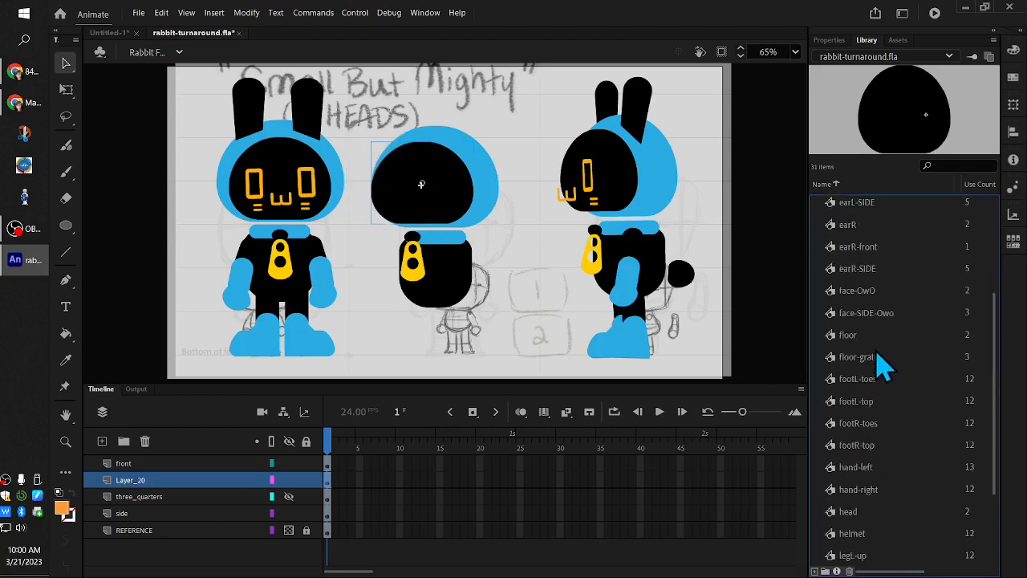
pyautogui.click(876, 293)
pyautogui.moveTo(875, 303); pyautogui.dragTo(433, 204)
# Place an earL instance at the upper left of the middle rabbit's head, send it to back, and shift it slightly inward.
pyautogui.click(851, 401)
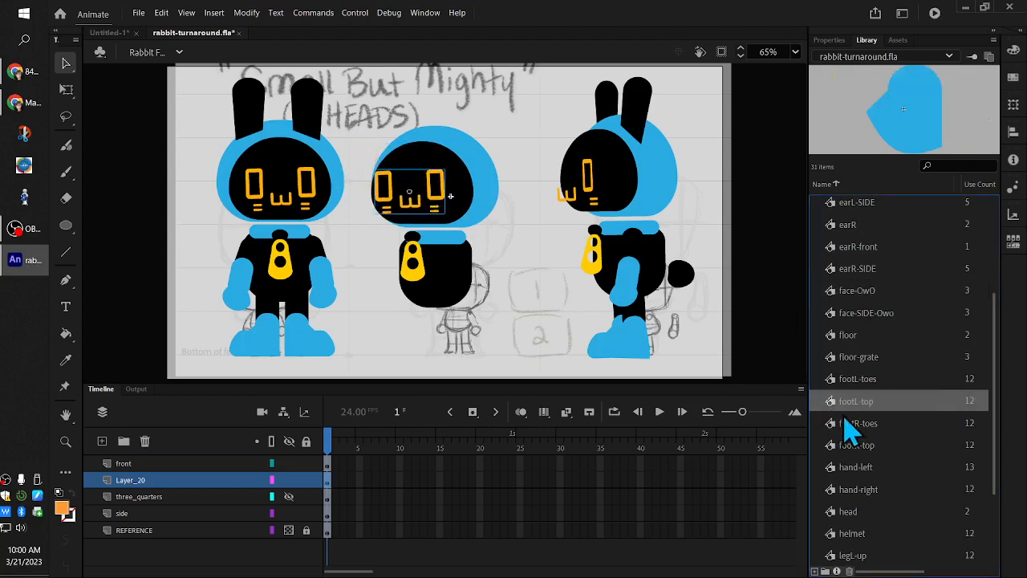
pyautogui.scroll(-2, 928, 404)
pyautogui.scroll(5, 930, 407)
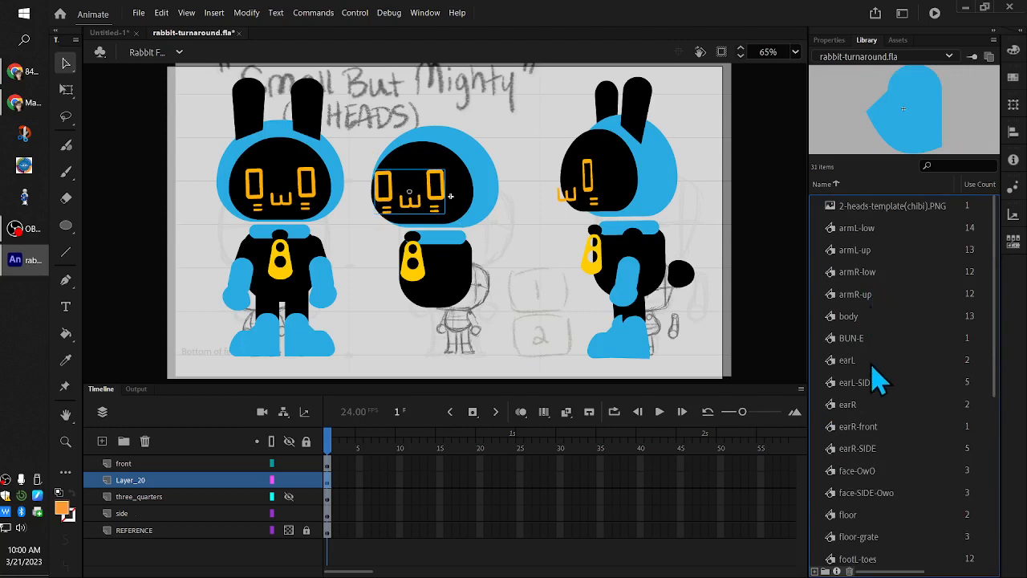
pyautogui.moveTo(878, 361); pyautogui.dragTo(404, 133)
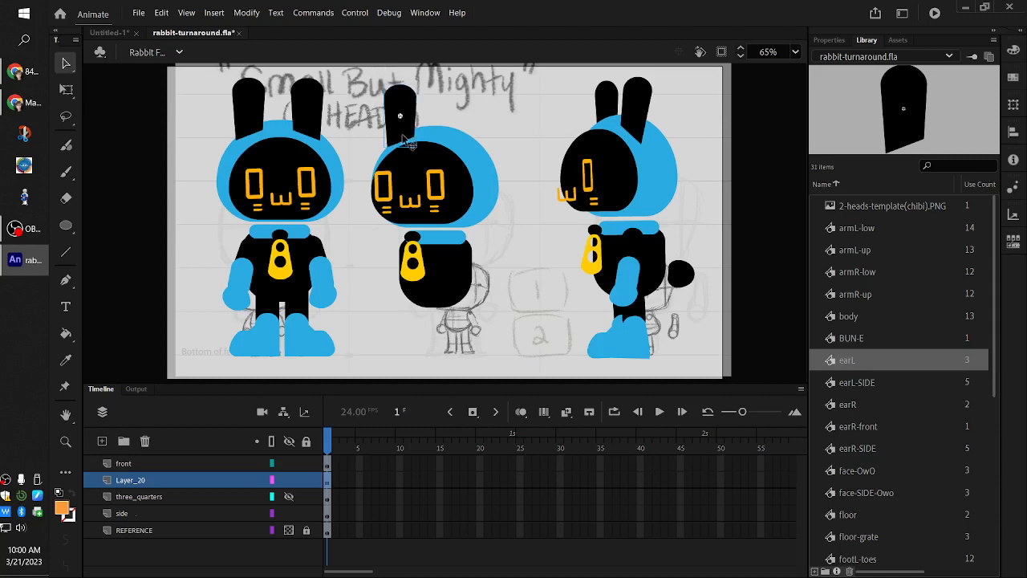
pyautogui.rightClick(404, 136)
pyautogui.moveTo(545, 321)
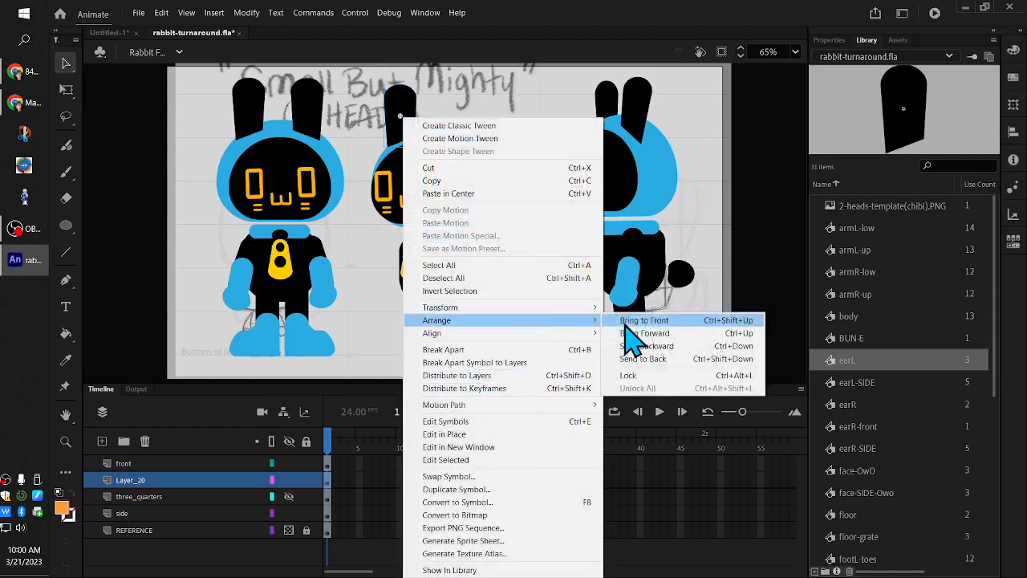
pyautogui.click(648, 359)
pyautogui.moveTo(398, 120); pyautogui.dragTo(409, 127)
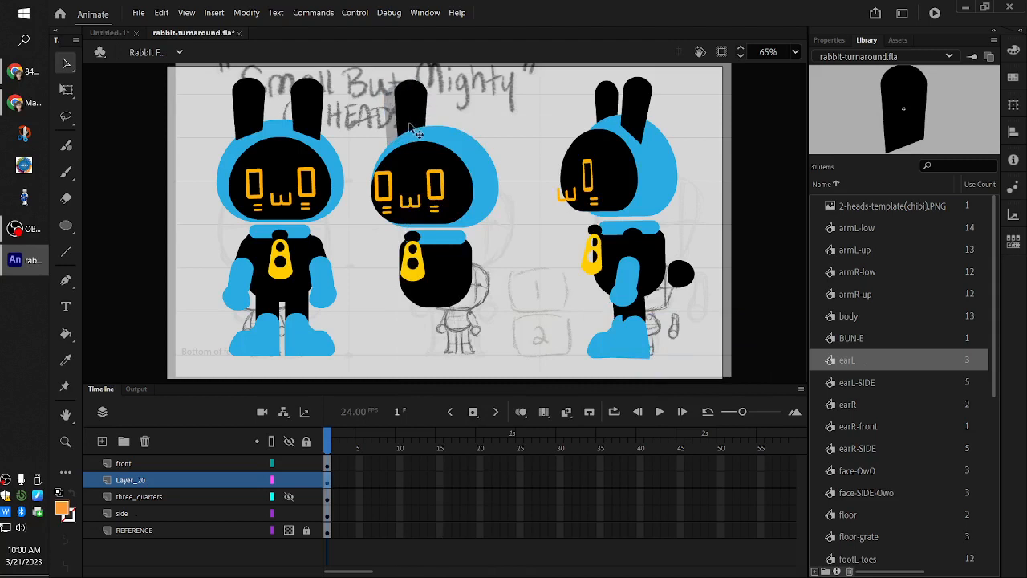
# Place an earR instance at the upper right of the middle rabbit's head and fine-tune the positions of both ears.
pyautogui.click(902, 382)
pyautogui.click(899, 405)
pyautogui.moveTo(899, 406); pyautogui.dragTo(409, 118)
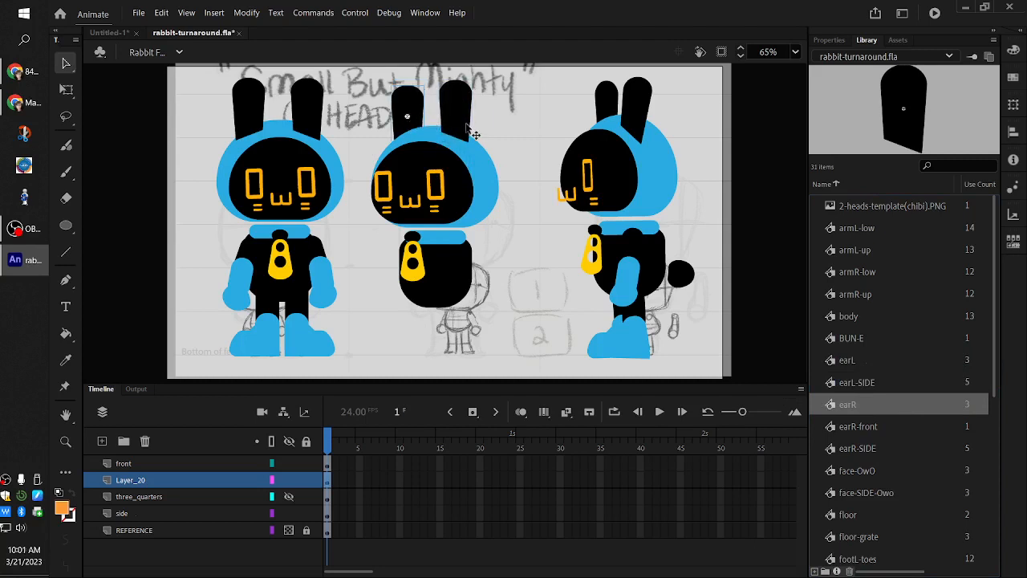
pyautogui.moveTo(473, 134); pyautogui.dragTo(476, 136)
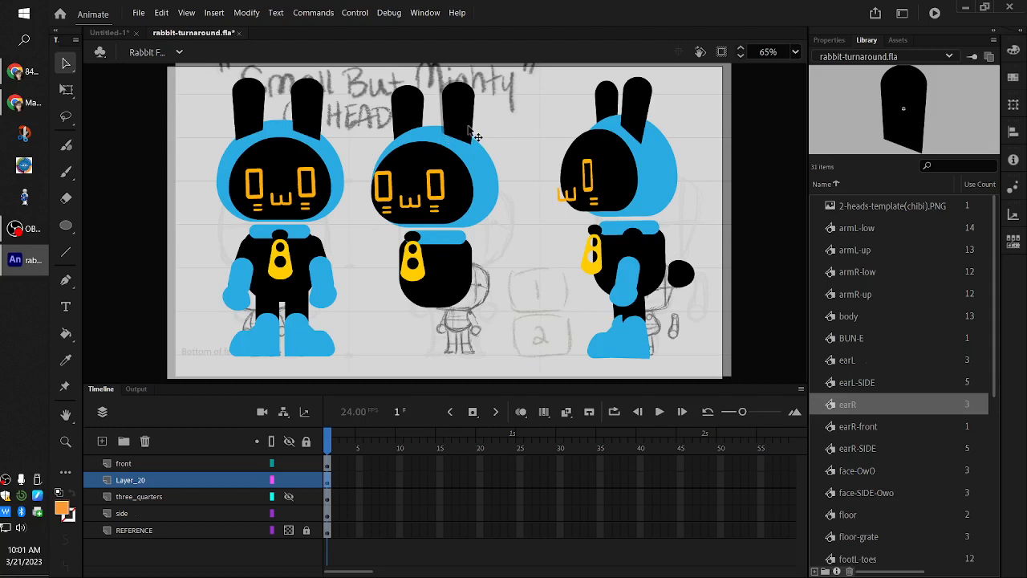
pyautogui.click(407, 122)
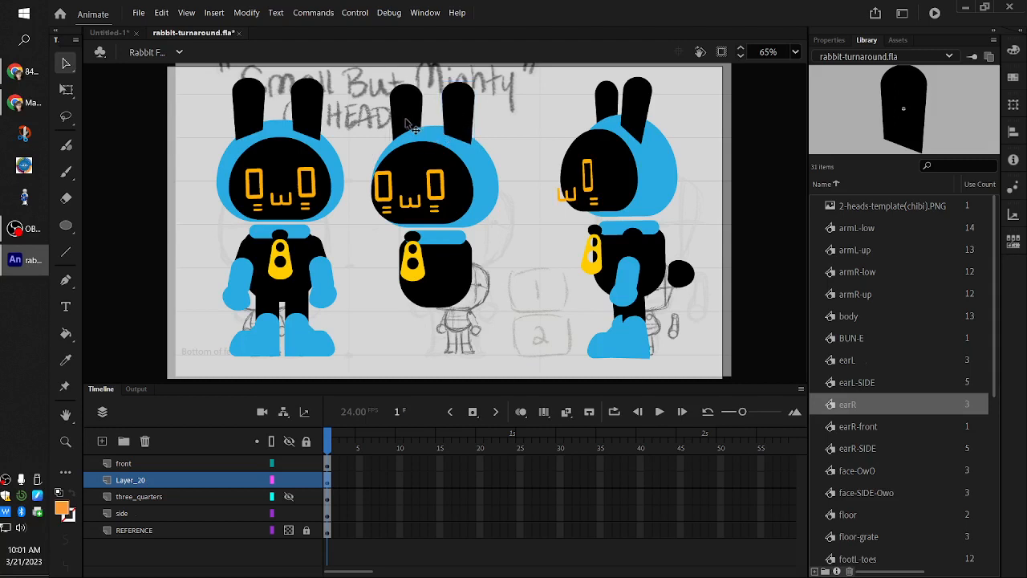
# Place an armL-up instance at the middle rabbit's left-hand shoulder and send it to back behind the body.
pyautogui.click(914, 316)
pyautogui.click(915, 294)
pyautogui.click(911, 273)
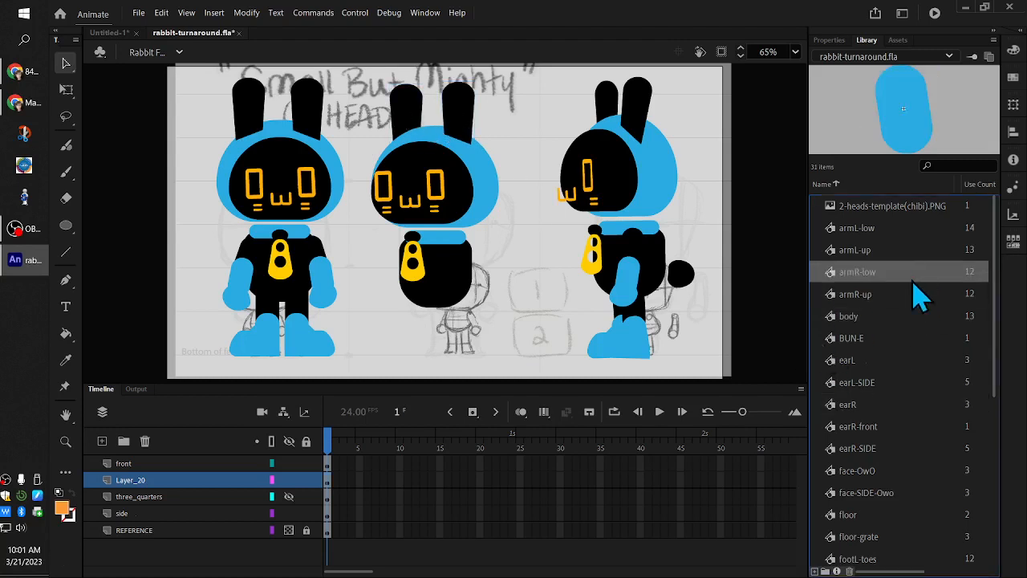
pyautogui.click(917, 295)
pyautogui.click(912, 271)
pyautogui.click(909, 250)
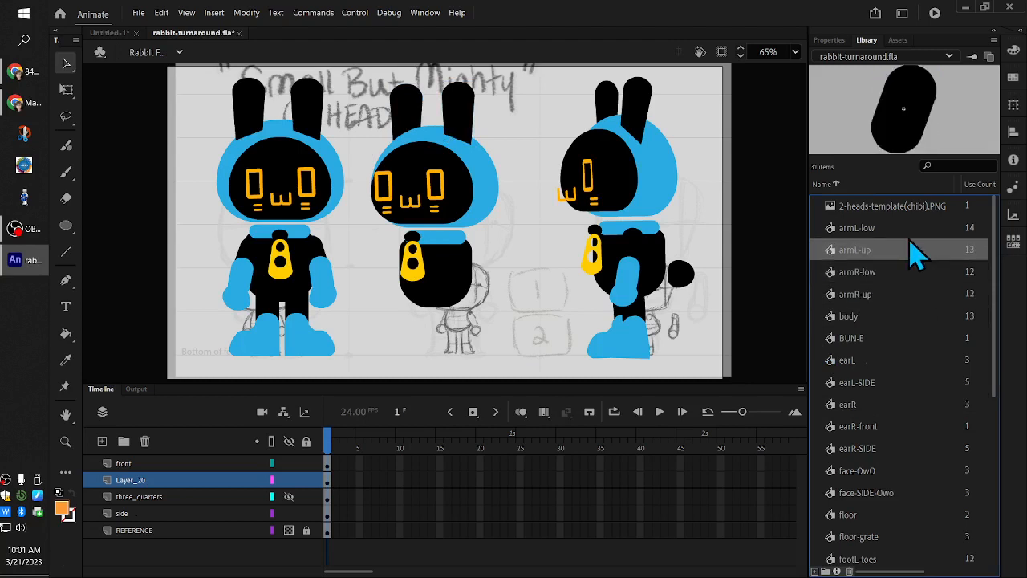
pyautogui.click(909, 228)
pyautogui.click(907, 251)
pyautogui.moveTo(909, 250); pyautogui.dragTo(341, 271)
pyautogui.moveTo(345, 277); pyautogui.dragTo(400, 265)
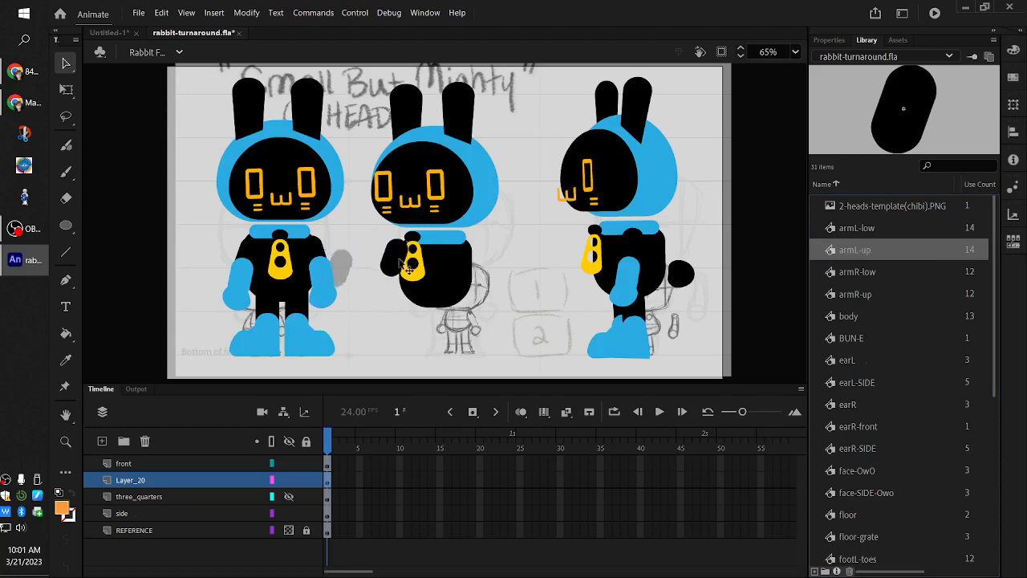
pyautogui.rightClick(401, 265)
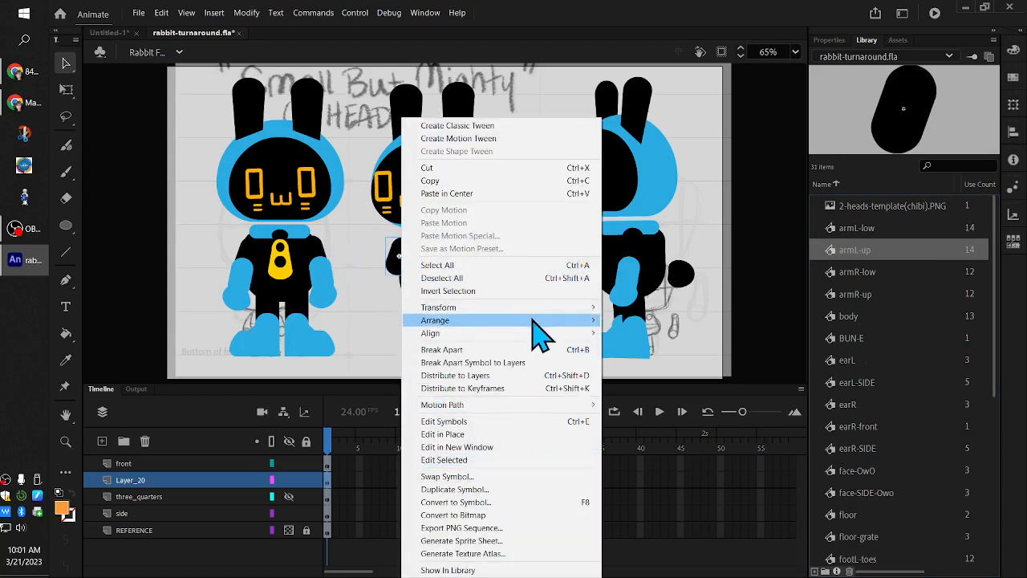
pyautogui.moveTo(532, 320)
pyautogui.click(613, 361)
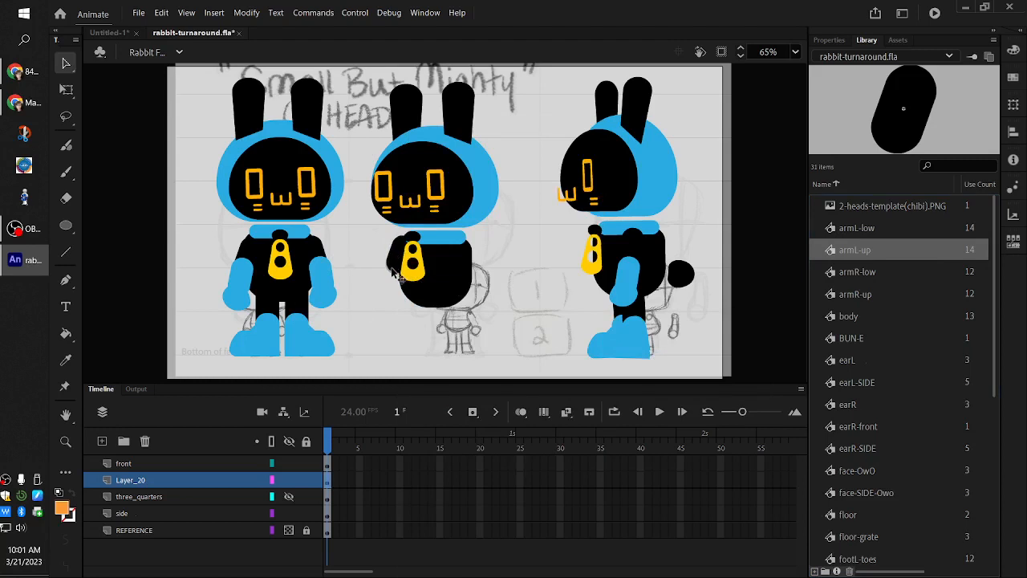
# Place an armR-up instance at the middle rabbit's right-hand shoulder, in front of the body.
pyautogui.click(911, 274)
pyautogui.moveTo(898, 294); pyautogui.dragTo(571, 298)
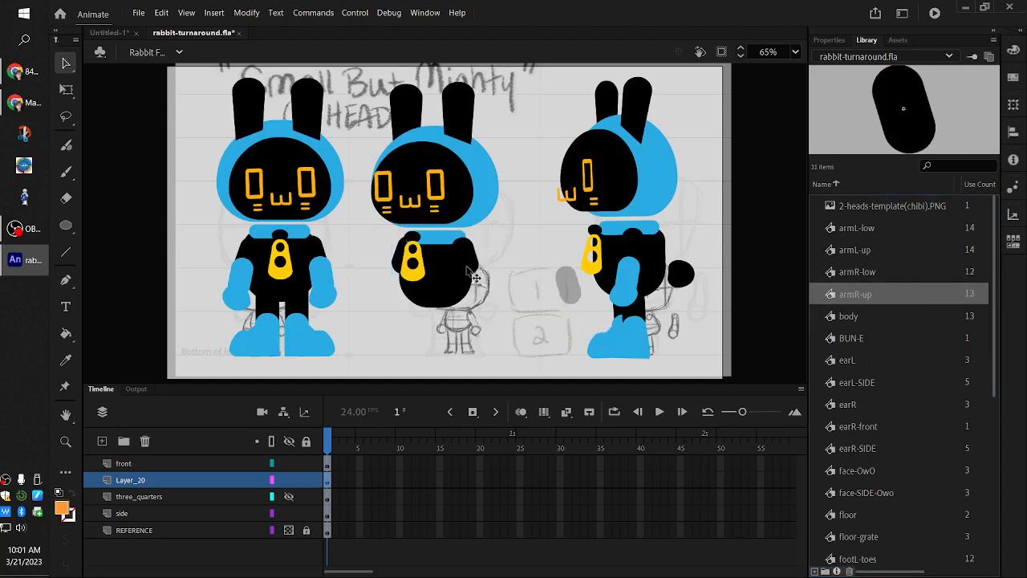
pyautogui.moveTo(476, 277); pyautogui.dragTo(474, 273)
# Attach an armL-low instance below the left-hand upper arm of the middle rabbit and send it to back.
pyautogui.click(894, 313)
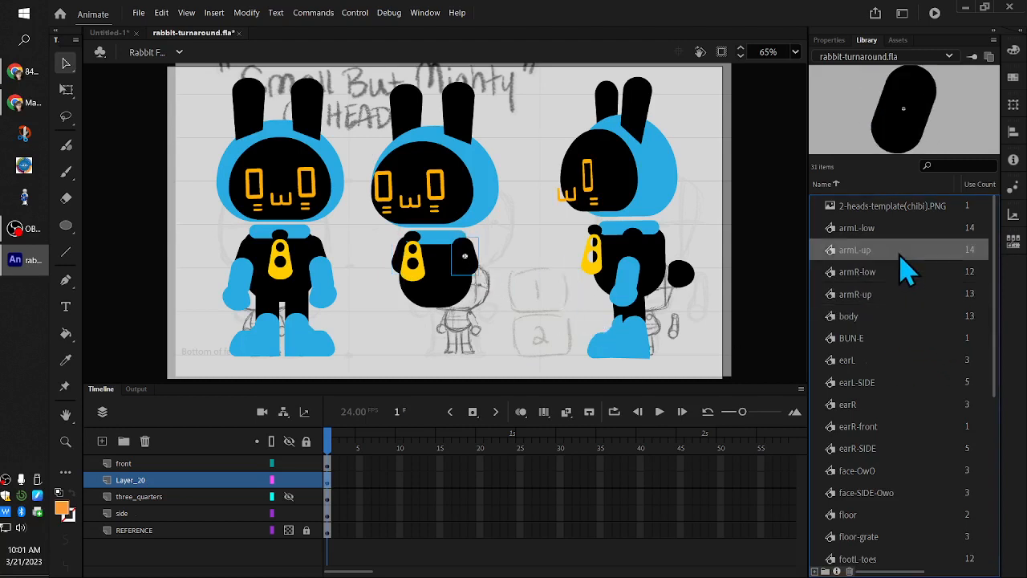
pyautogui.click(901, 252)
pyautogui.moveTo(897, 231); pyautogui.dragTo(393, 295)
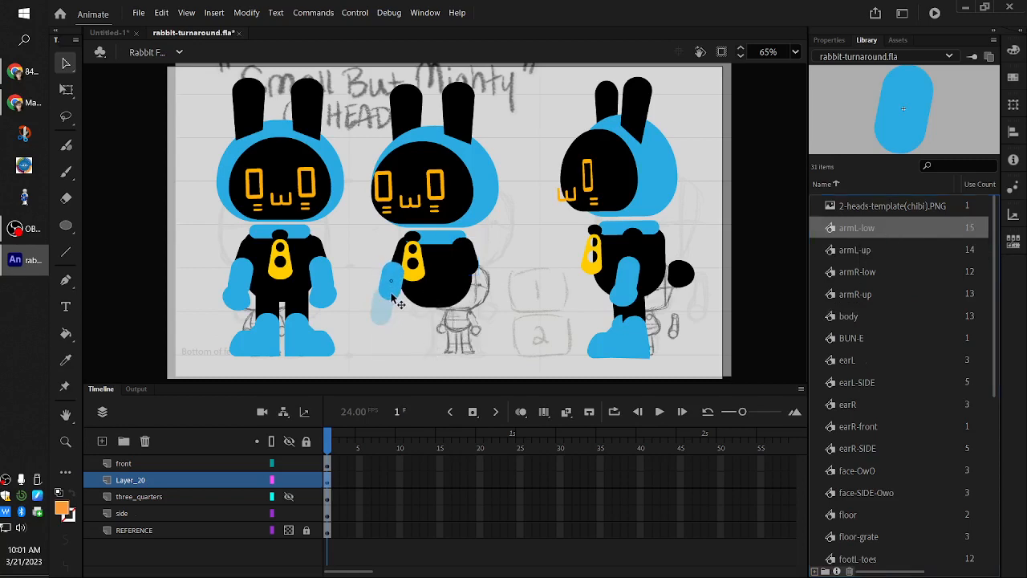
pyautogui.rightClick(393, 295)
pyautogui.moveTo(528, 321)
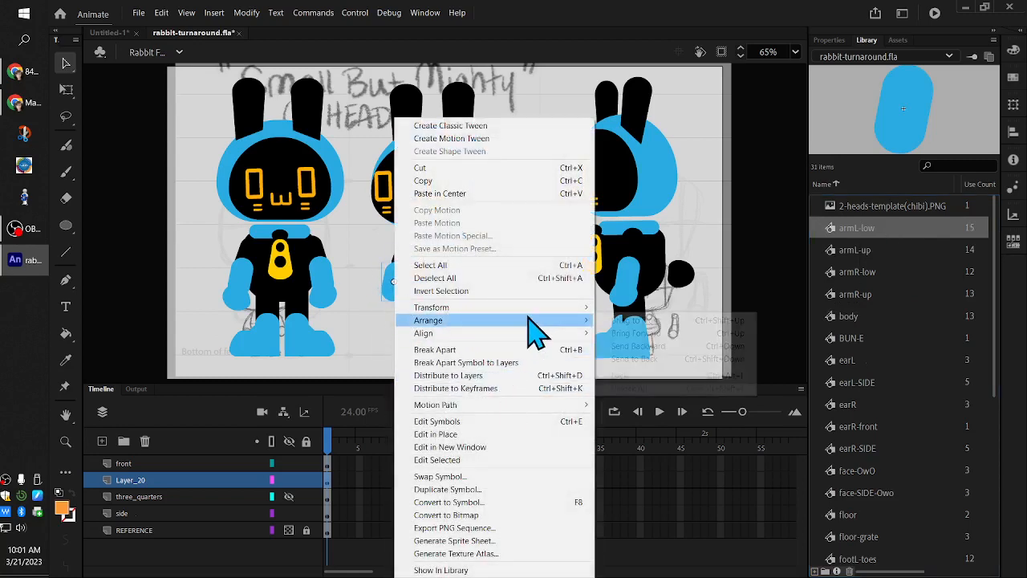
pyautogui.click(646, 359)
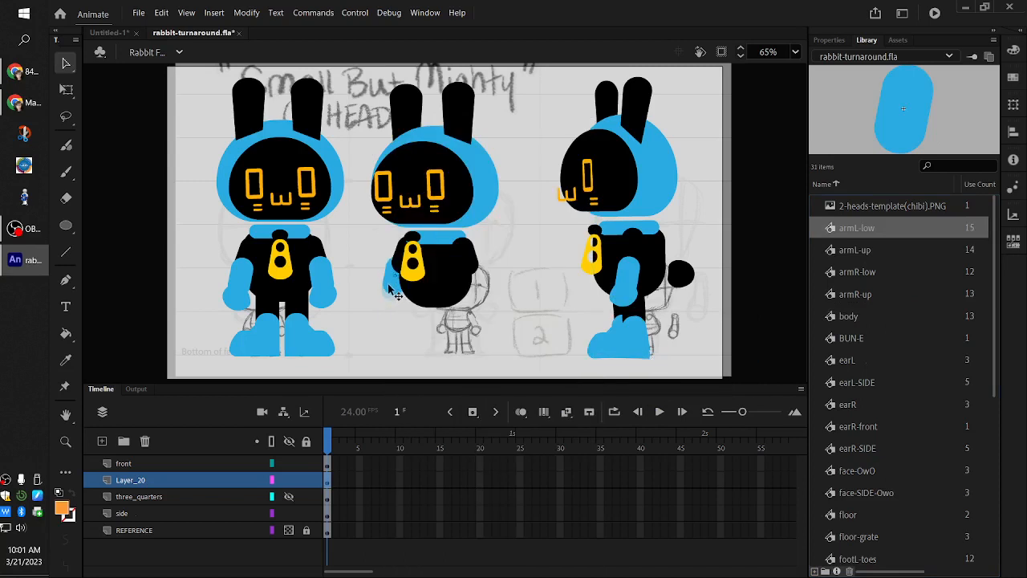
# Attach an armR-low instance below the right-hand upper arm of the middle rabbit, in front of the body.
pyautogui.click(902, 272)
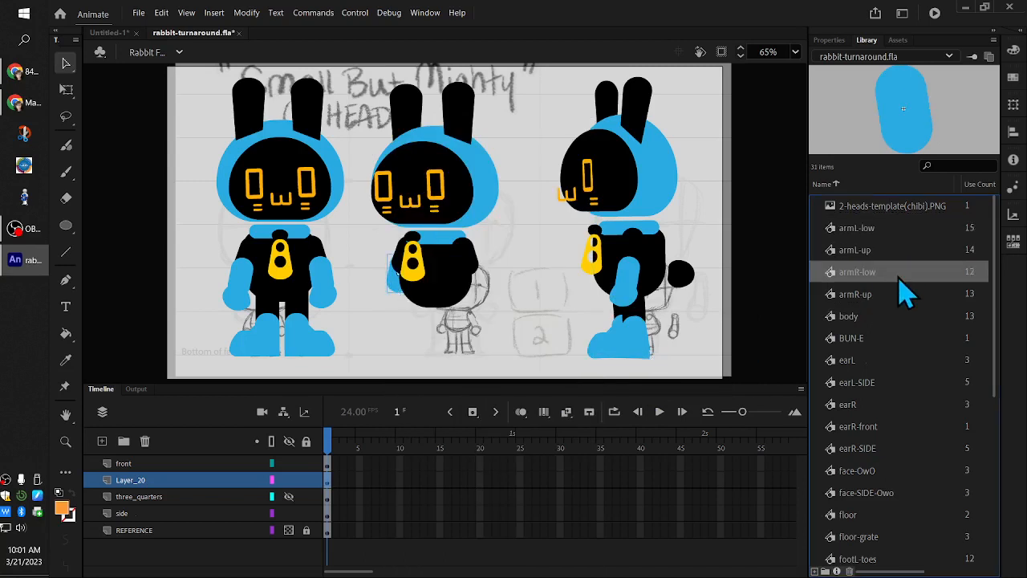
pyautogui.click(895, 293)
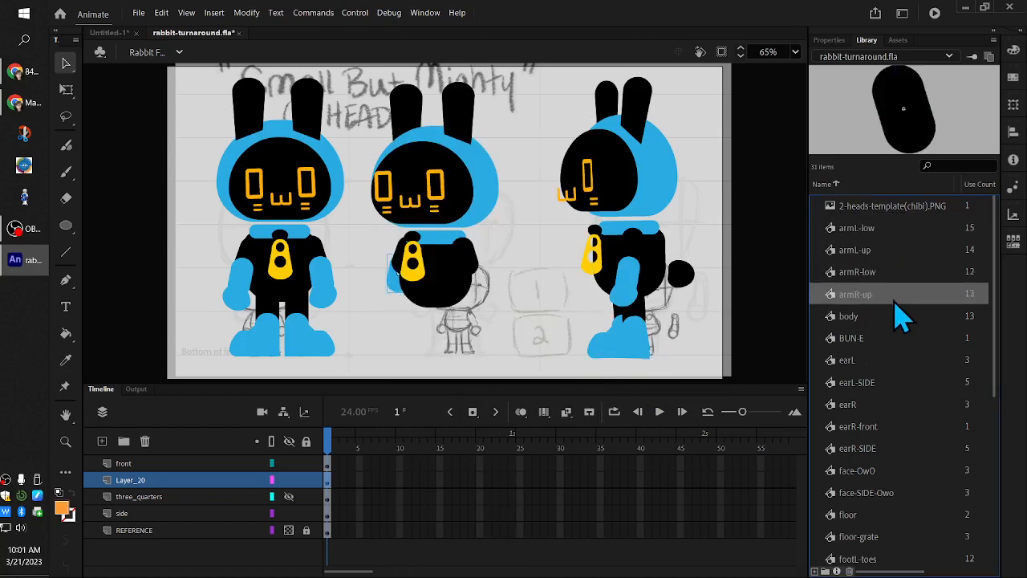
pyautogui.click(888, 233)
pyautogui.click(878, 256)
pyautogui.click(879, 274)
pyautogui.moveTo(893, 273); pyautogui.dragTo(479, 293)
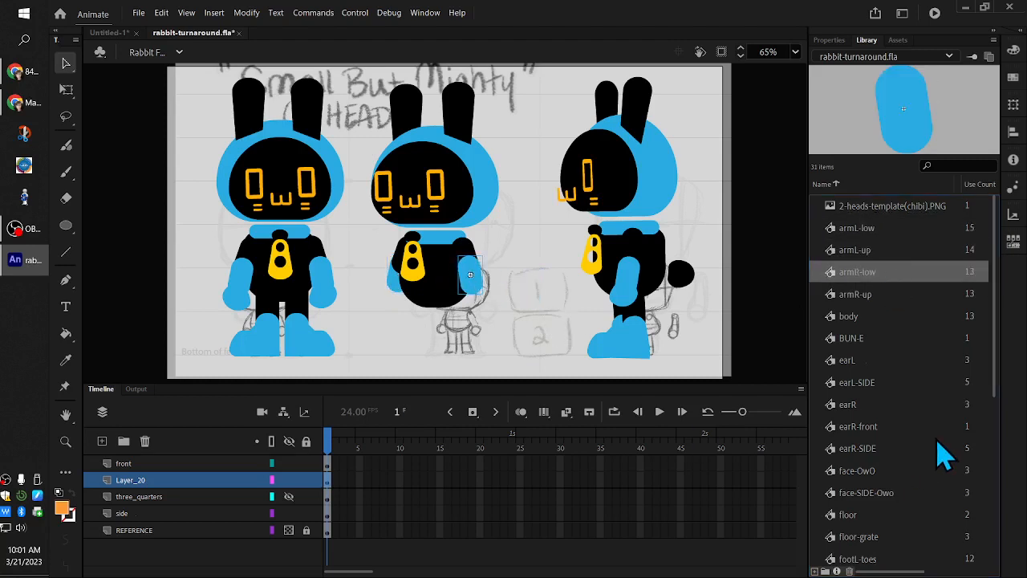
# Add the hand-left and hand-right symbols at the ends of the middle rabbit's two lower arms.
pyautogui.scroll(-4, 934, 457)
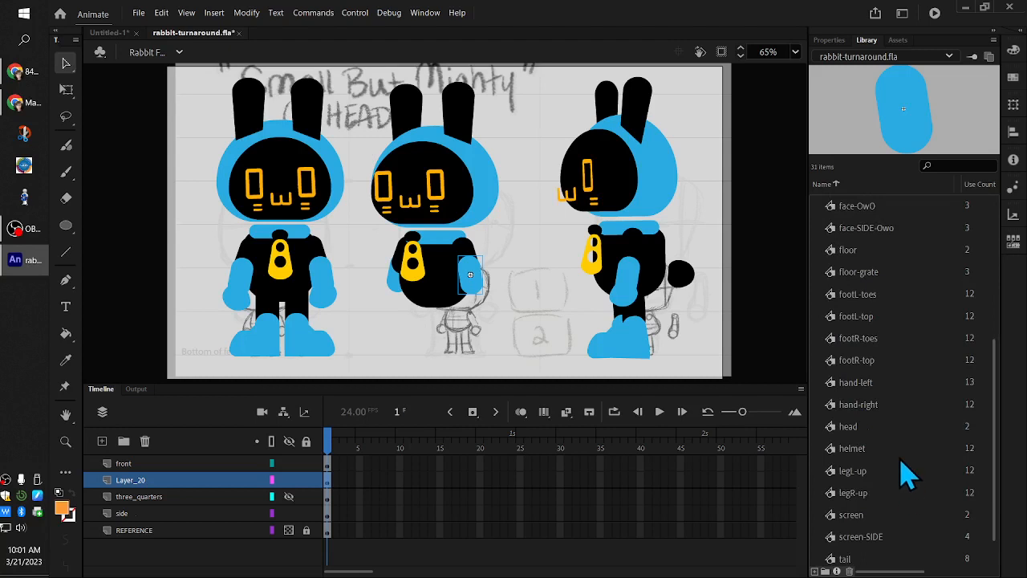
pyautogui.scroll(-1, 907, 478)
pyautogui.moveTo(882, 335); pyautogui.dragTo(392, 296)
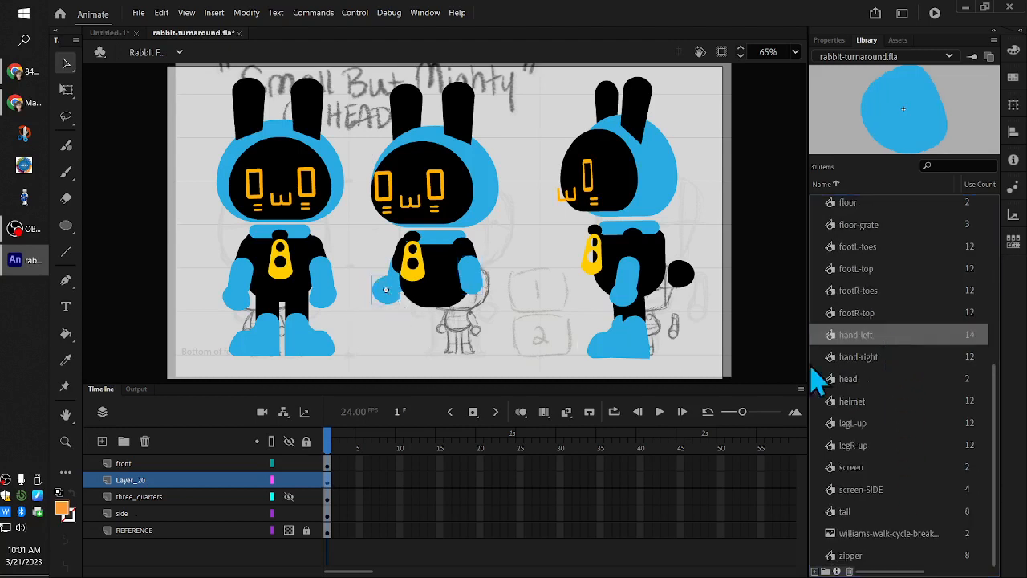
pyautogui.moveTo(893, 358); pyautogui.dragTo(482, 302)
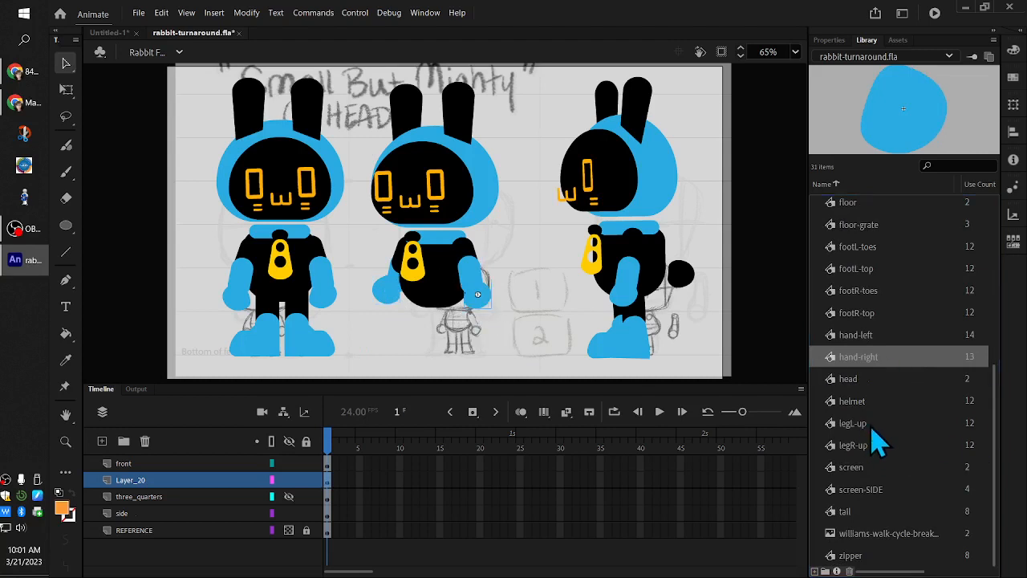
# Place legL-up under the middle rabbit's body and send it to back, and place legR-up beside it.
pyautogui.moveTo(873, 423); pyautogui.dragTo(431, 328)
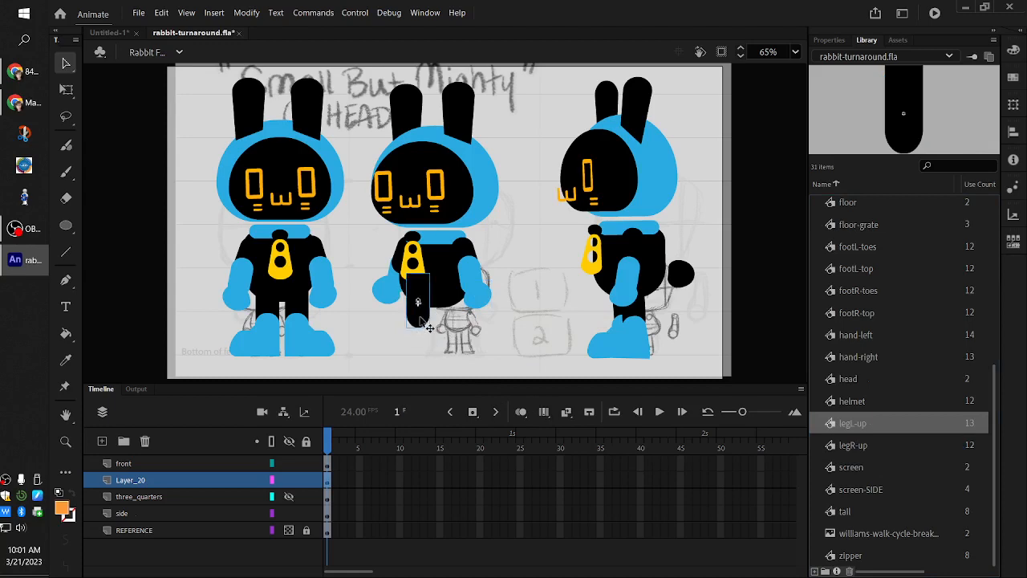
pyautogui.rightClick(419, 318)
pyautogui.moveTo(562, 320)
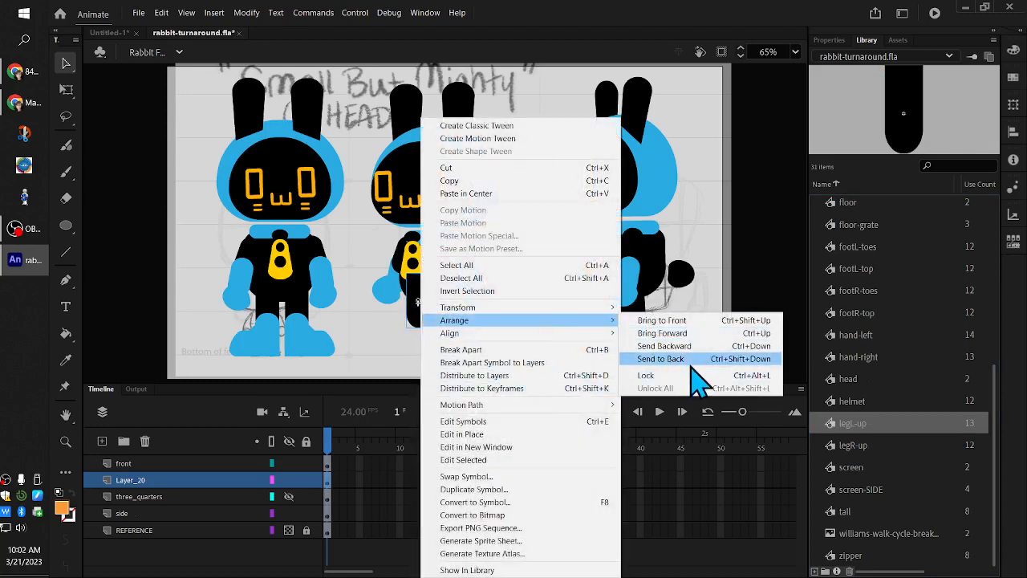
pyautogui.click(691, 363)
pyautogui.click(903, 445)
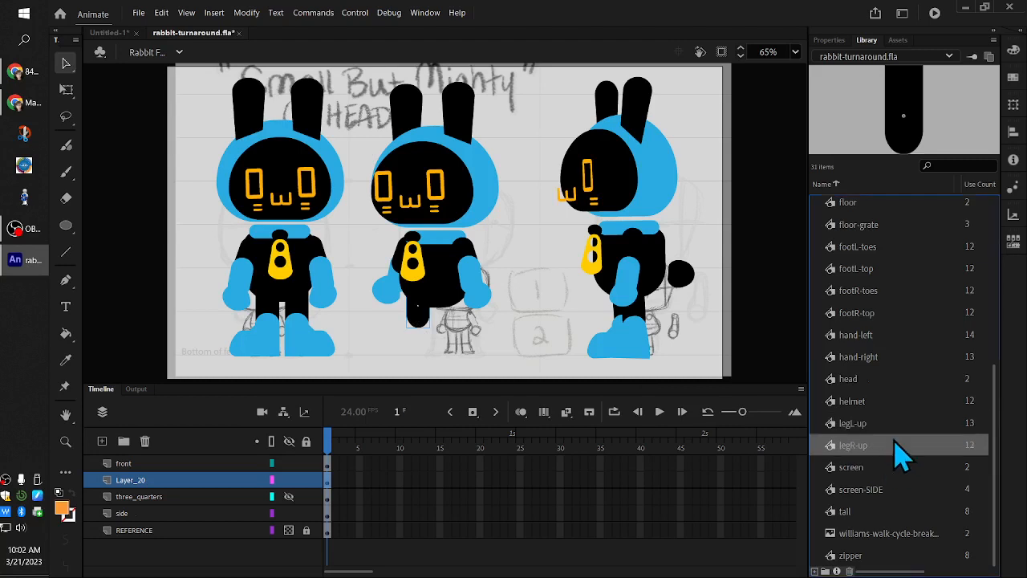
pyautogui.moveTo(903, 445)
pyautogui.mouseDown()
pyautogui.moveTo(458, 321)
pyautogui.moveTo(453, 329)
pyautogui.moveTo(450, 312)
pyautogui.mouseUp()
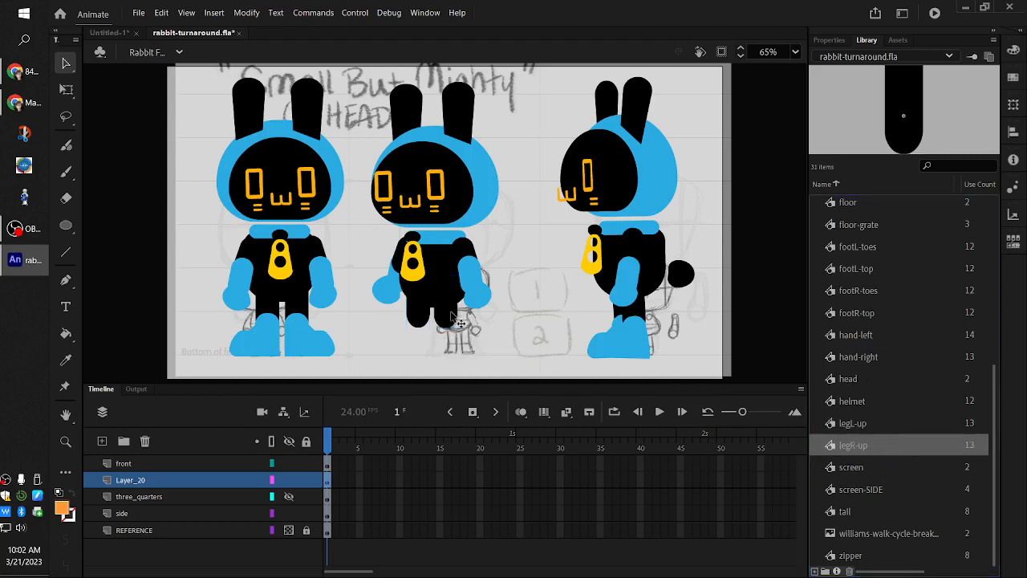
# Preview the library's left and right foot toe and top symbols to tell them apart.
pyautogui.click(888, 466)
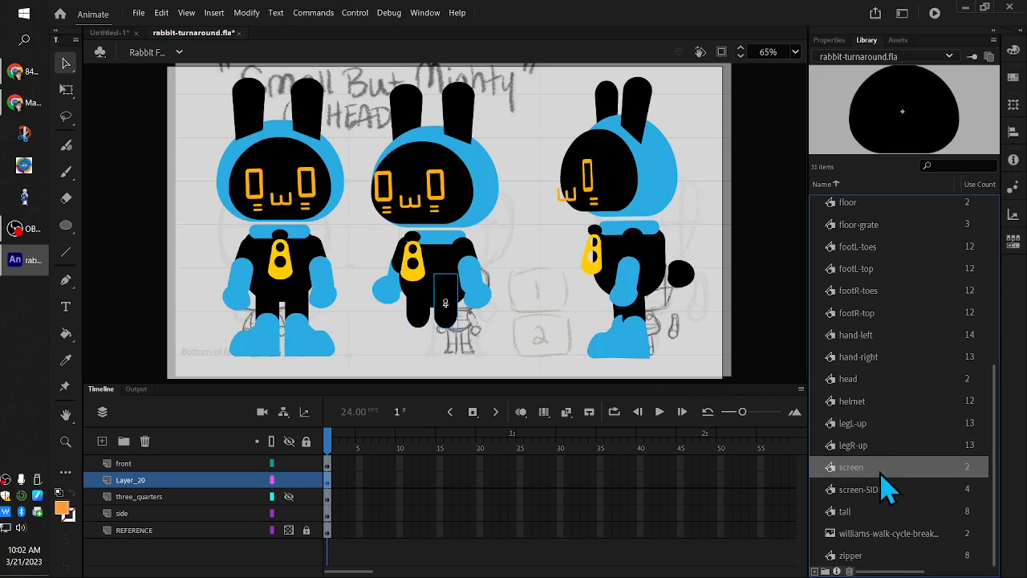
pyautogui.scroll(2, 889, 496)
pyautogui.click(901, 372)
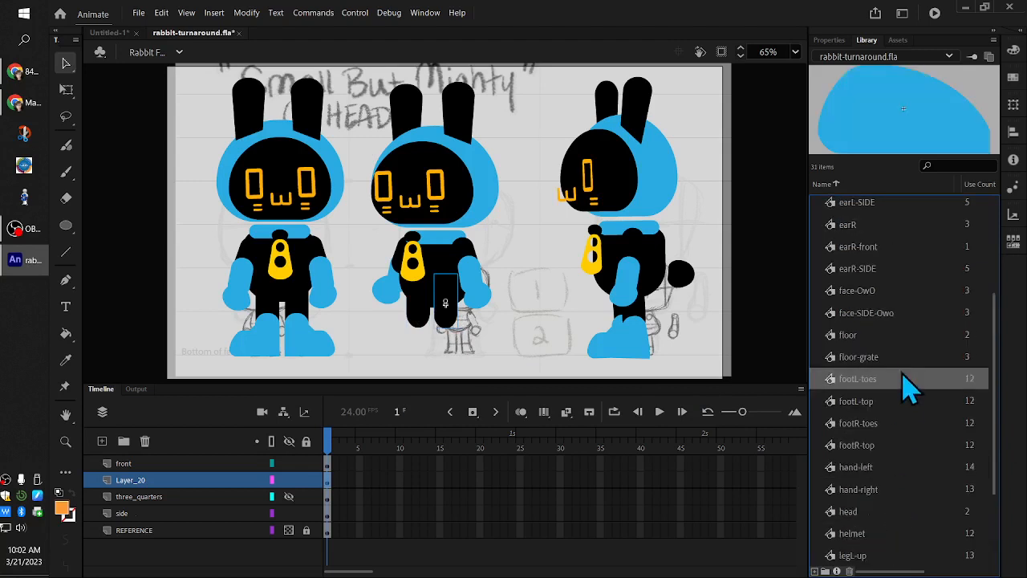
pyautogui.click(901, 362)
pyautogui.click(900, 384)
pyautogui.click(905, 401)
pyautogui.click(902, 446)
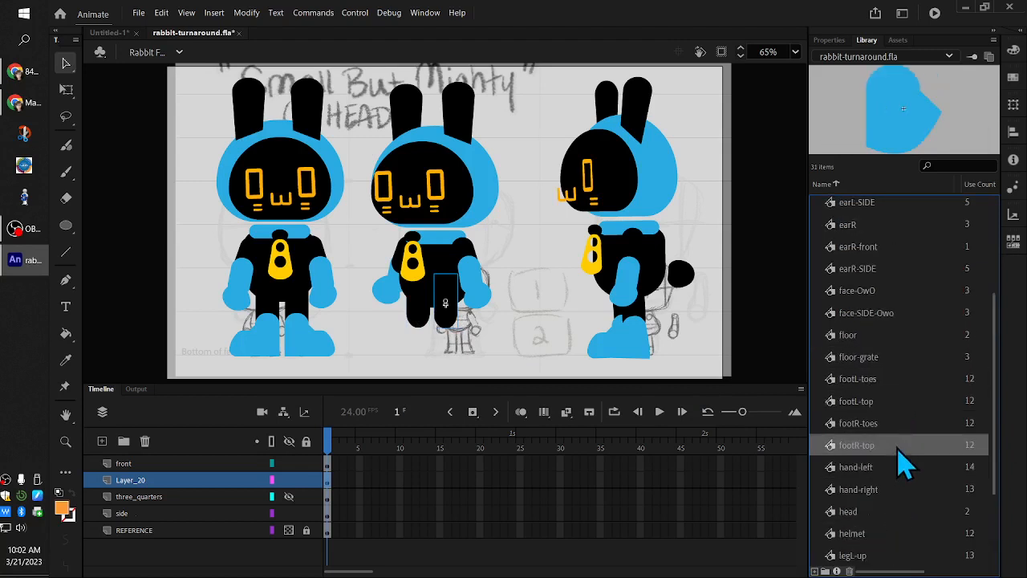
pyautogui.click(892, 381)
pyautogui.scroll(-2, 894, 375)
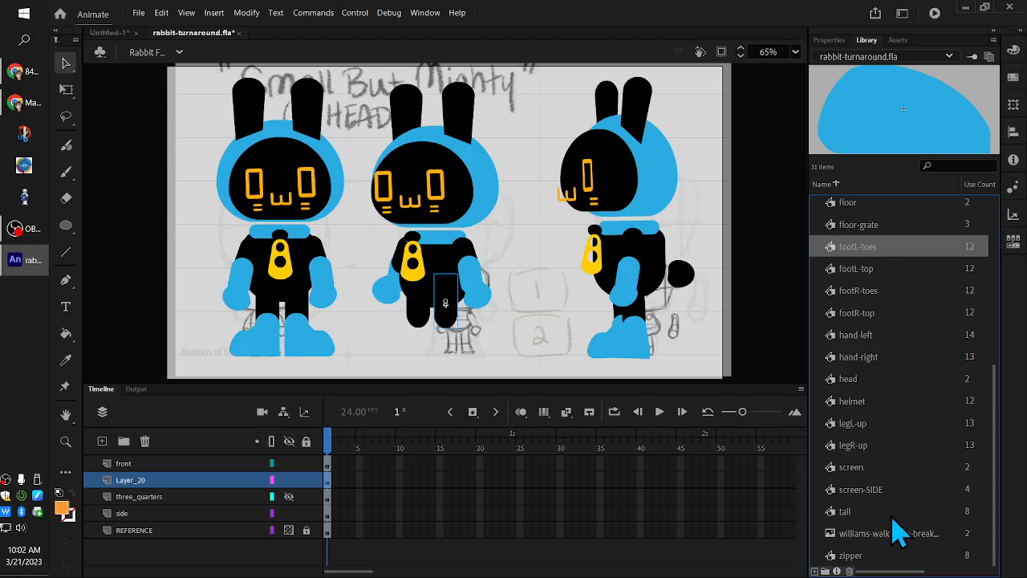
pyautogui.click(890, 292)
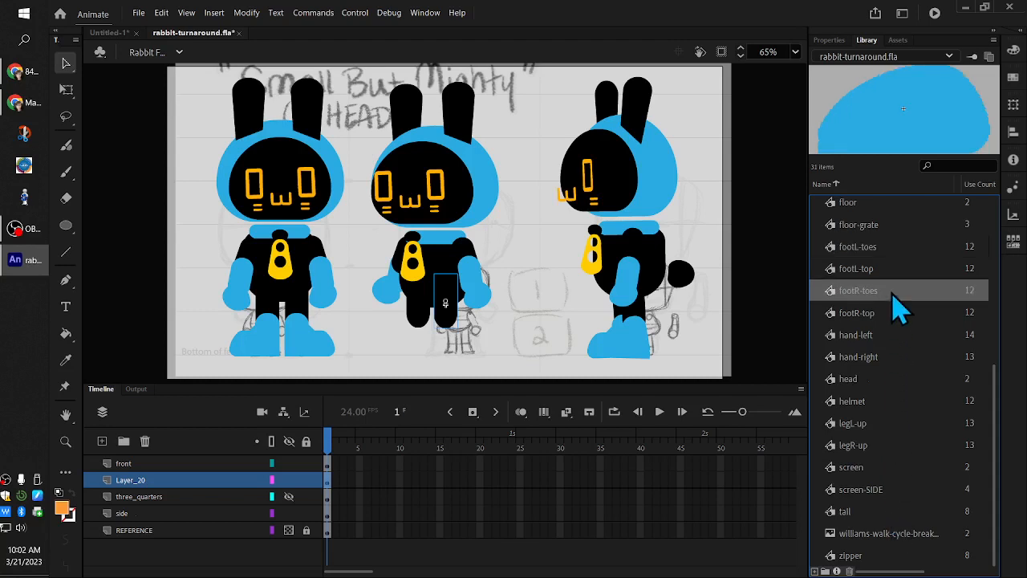
pyautogui.click(889, 313)
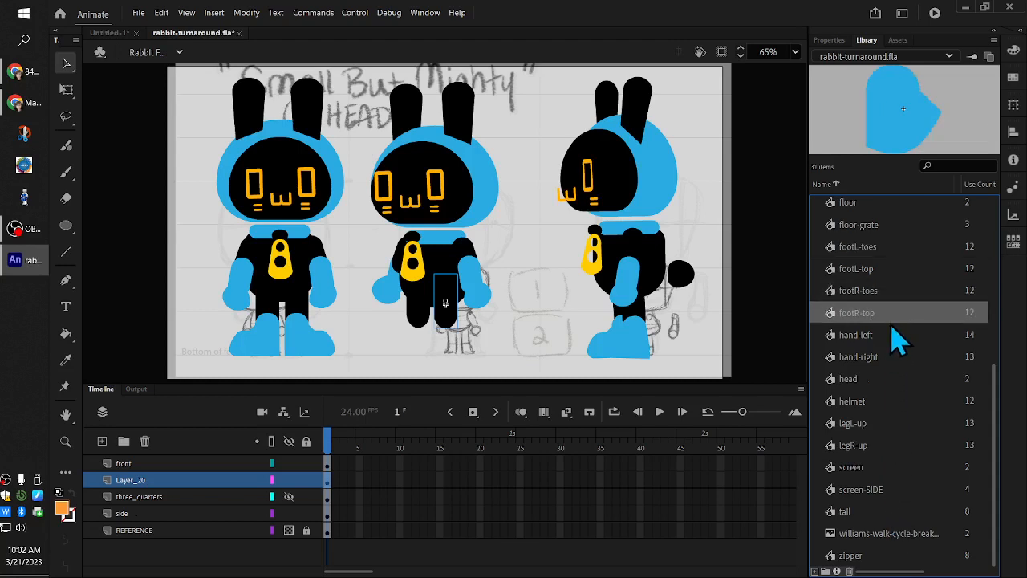
# Place footL-top under the middle rabbit's left-hand leg and footR-top under its right-hand leg.
pyautogui.click(887, 269)
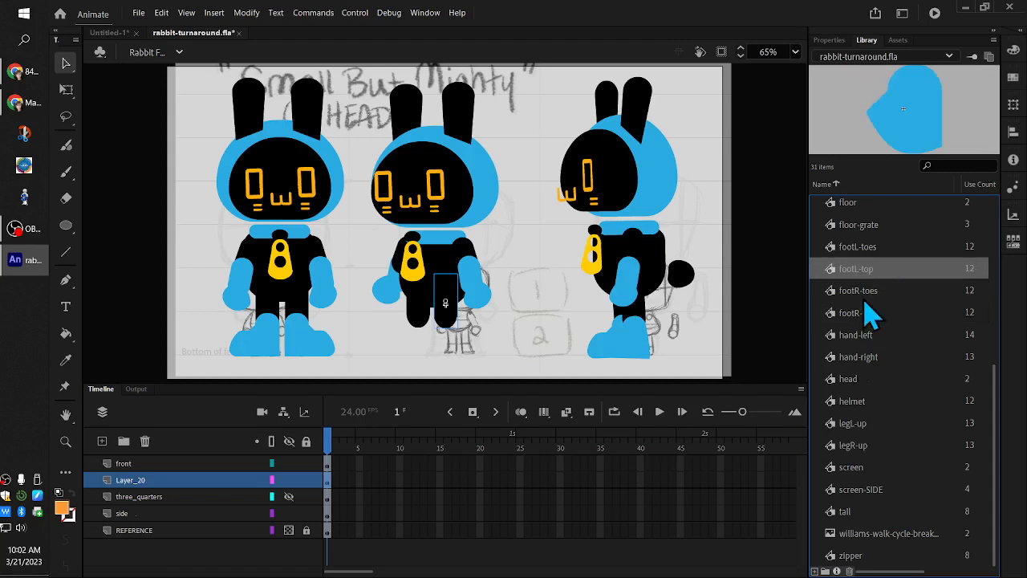
pyautogui.moveTo(886, 273); pyautogui.dragTo(413, 347)
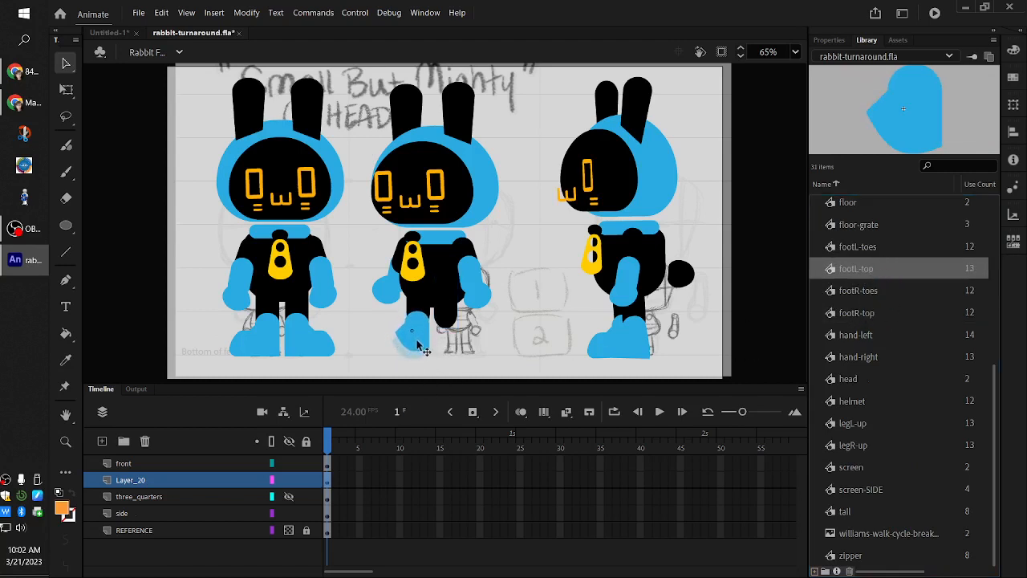
pyautogui.click(870, 290)
pyautogui.click(870, 313)
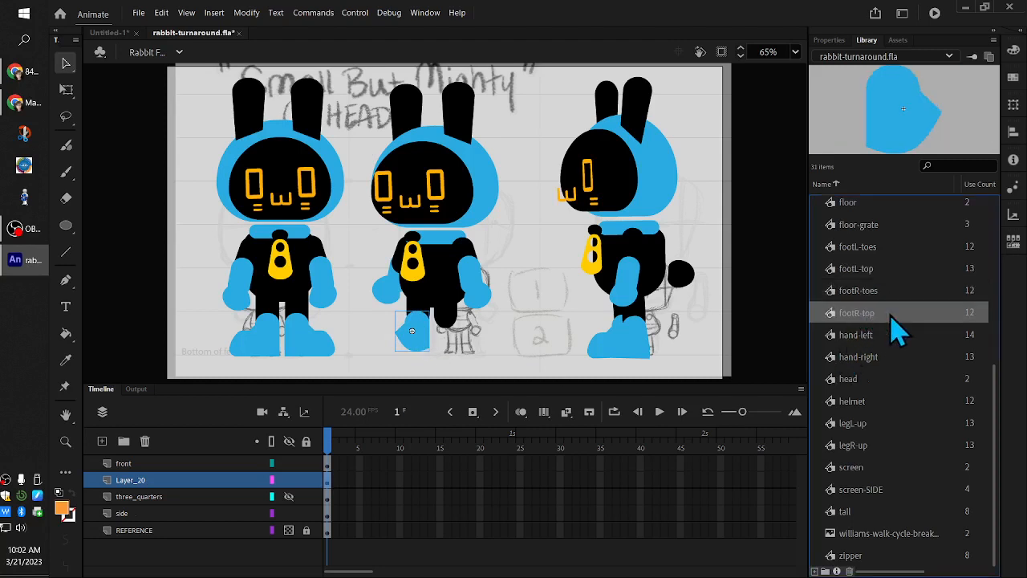
pyautogui.moveTo(889, 317); pyautogui.dragTo(457, 349)
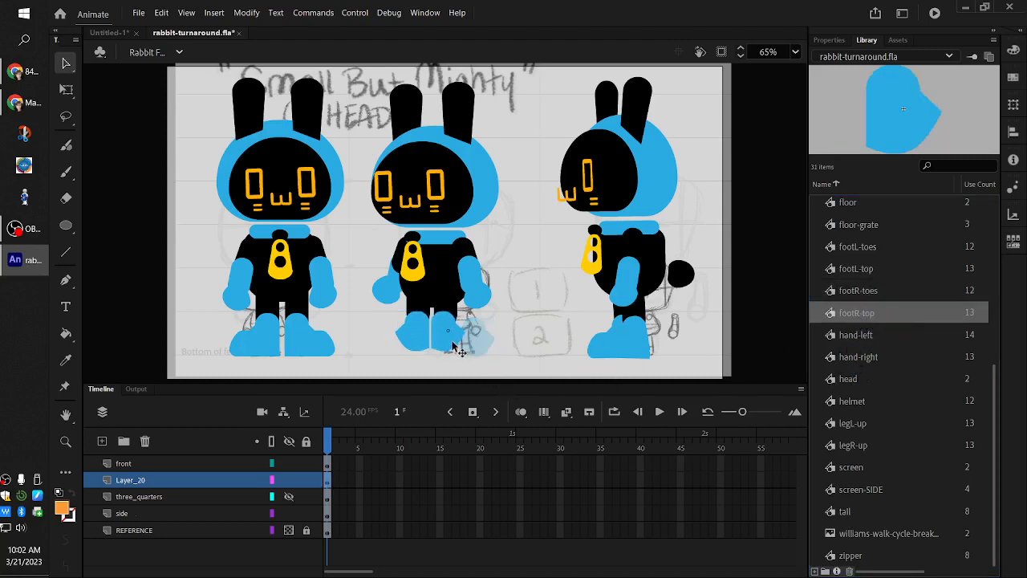
# Add footL-toes and footR-toes at the outer sides of the middle rabbit's two foot tops.
pyautogui.click(909, 294)
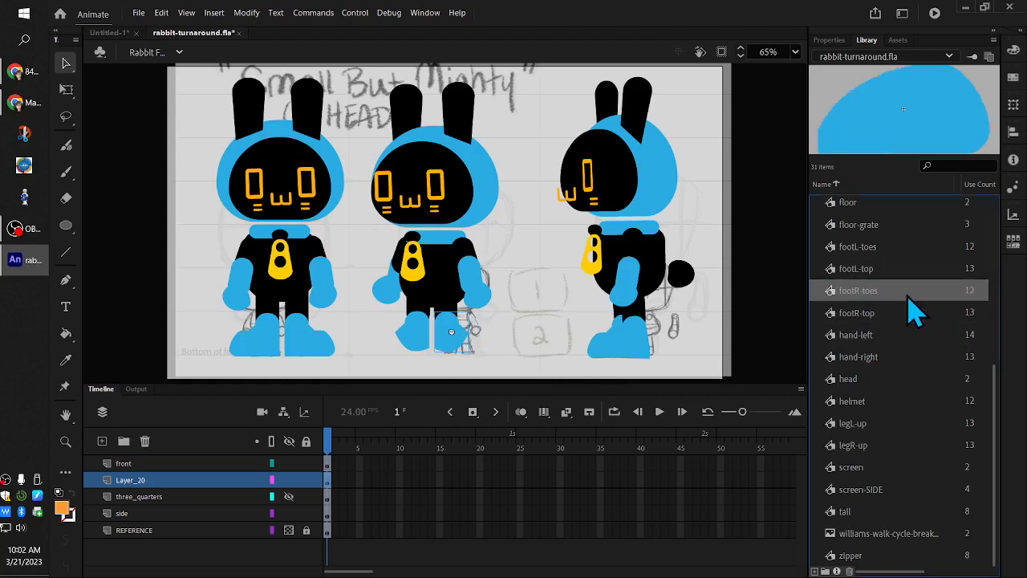
pyautogui.click(911, 336)
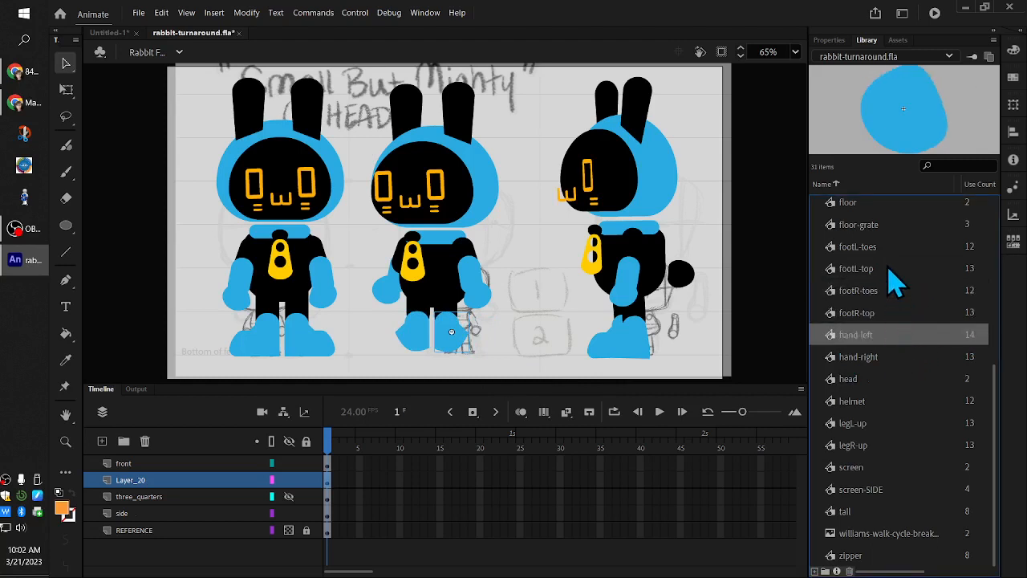
pyautogui.click(889, 227)
pyautogui.click(891, 250)
pyautogui.moveTo(890, 250); pyautogui.dragTo(419, 351)
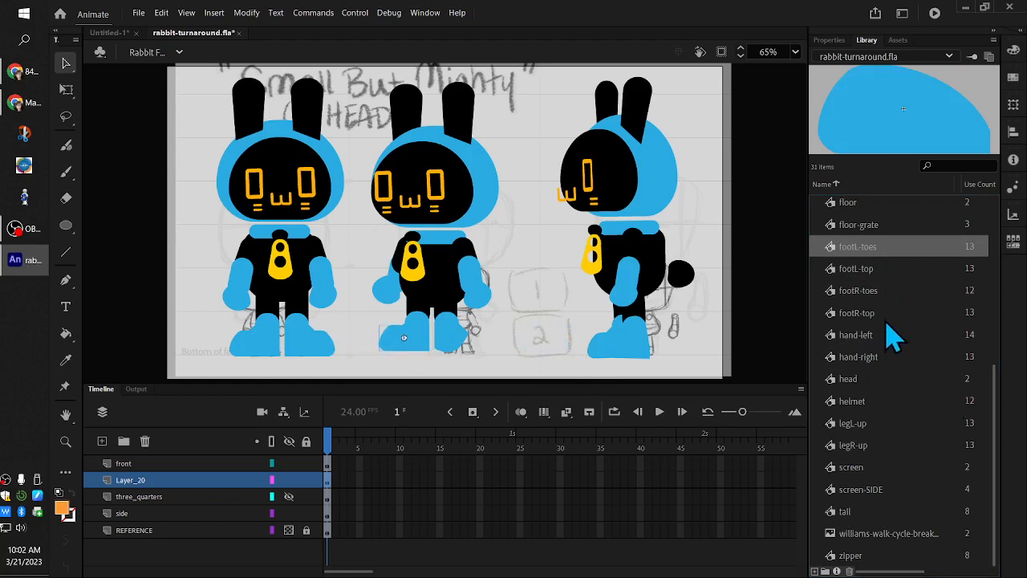
pyautogui.moveTo(889, 292); pyautogui.dragTo(481, 353)
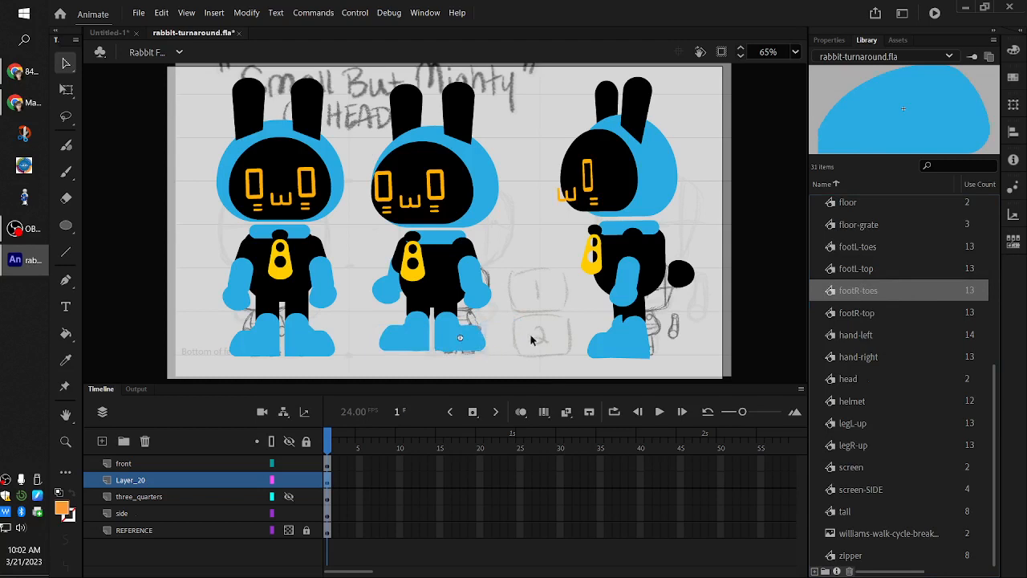
# Add the tail symbol to the middle rabbit, scaled down and rotated, and send it to back behind the body.
pyautogui.moveTo(892, 514); pyautogui.dragTo(457, 290)
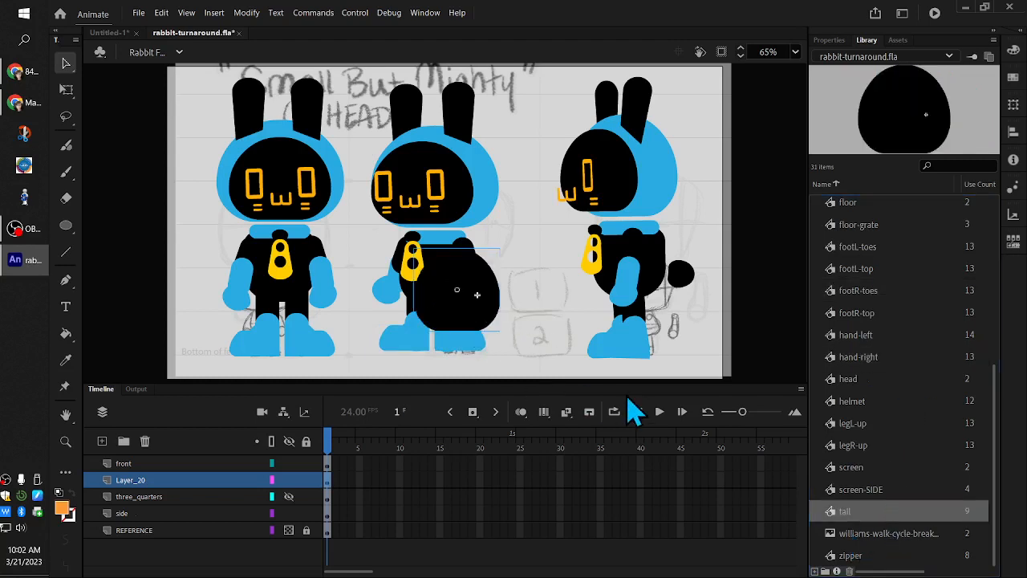
pyautogui.hotkey('ctrl', 'z')
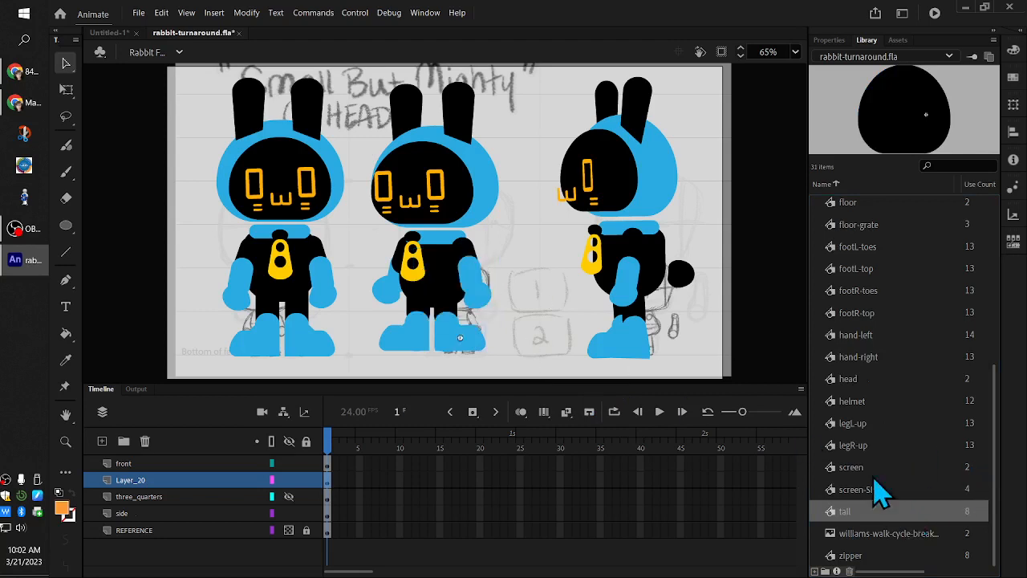
pyautogui.moveTo(893, 509); pyautogui.dragTo(526, 297)
pyautogui.click(67, 89)
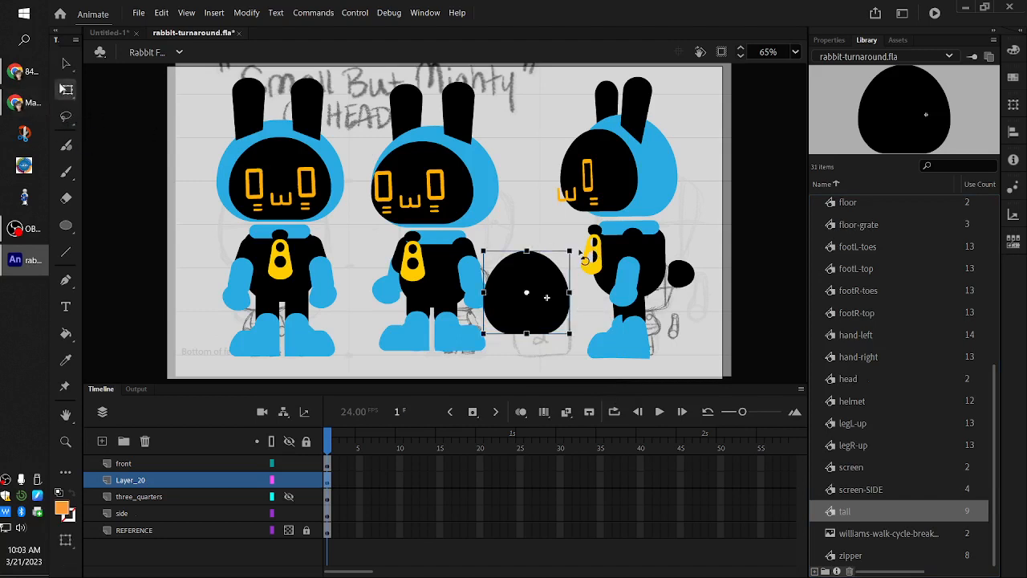
pyautogui.moveTo(569, 252); pyautogui.dragTo(441, 285)
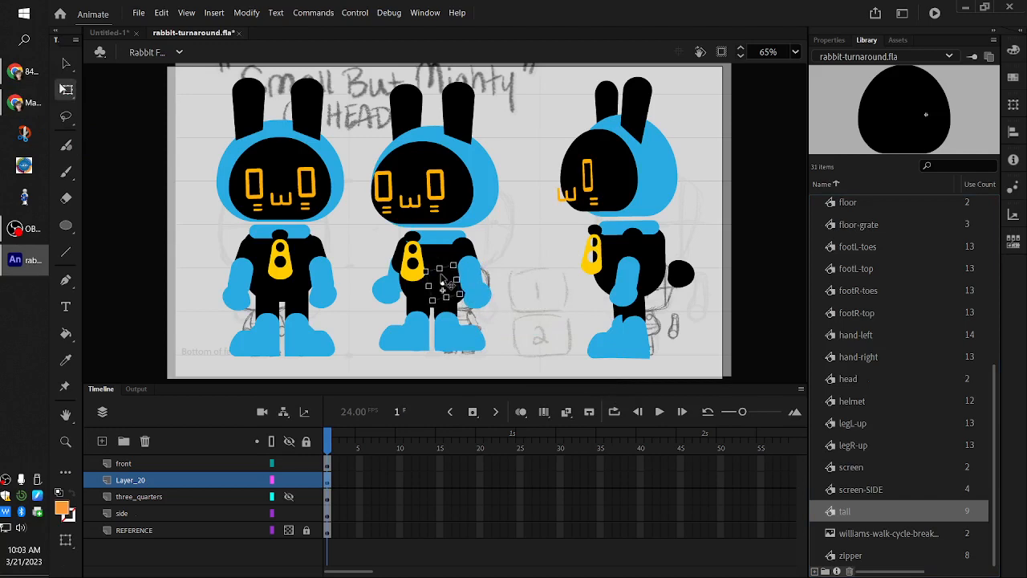
pyautogui.rightClick(442, 285)
pyautogui.moveTo(557, 321)
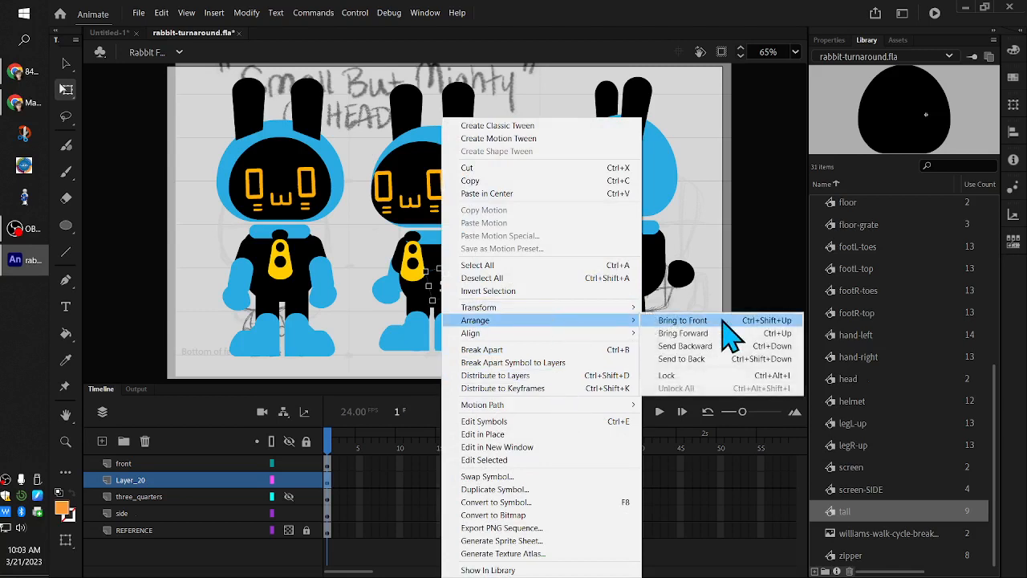
pyautogui.click(721, 358)
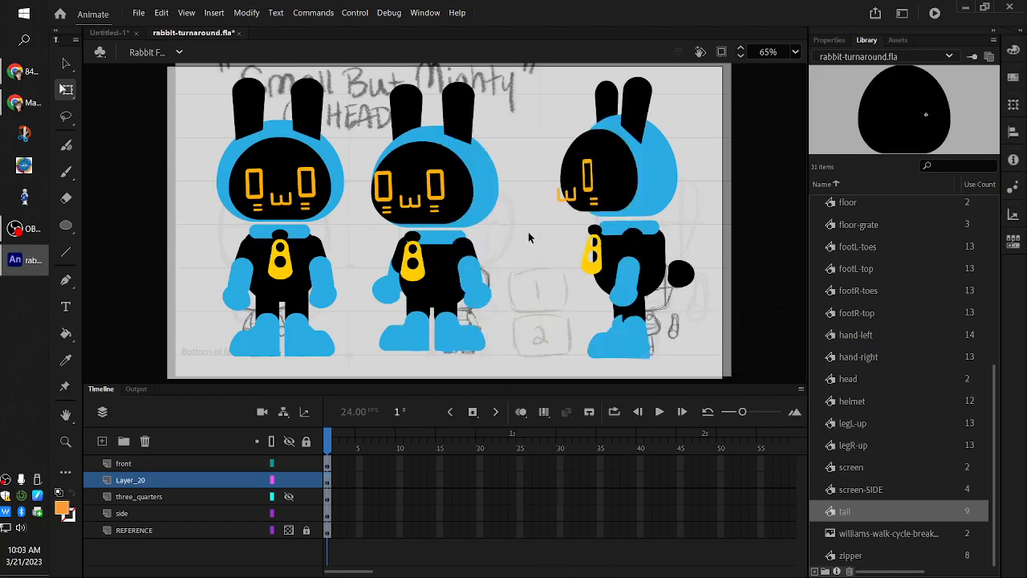
# Select all parts of the middle rabbit and move the whole figure slightly right, toward the side view.
pyautogui.click(923, 246)
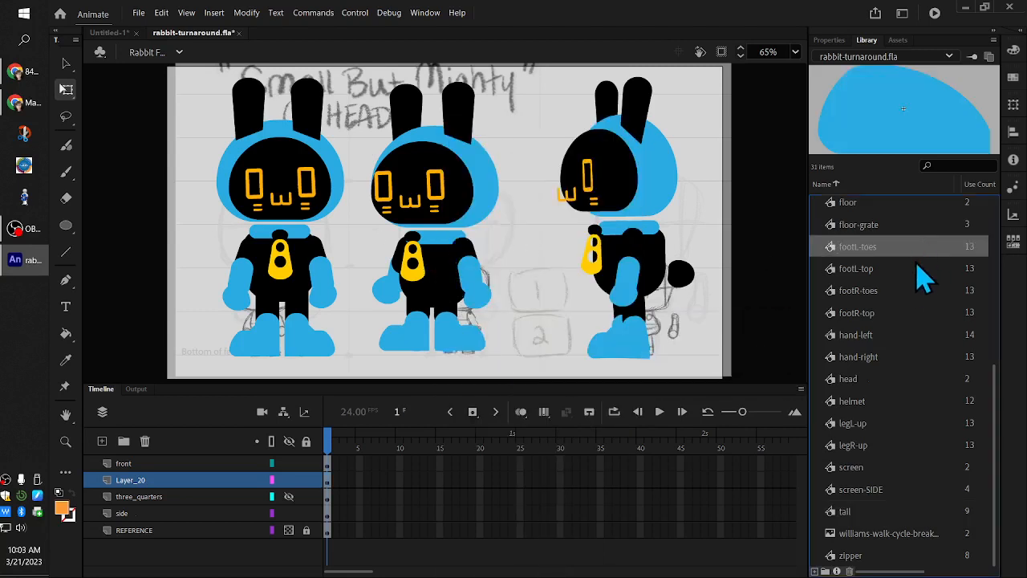
pyautogui.click(921, 269)
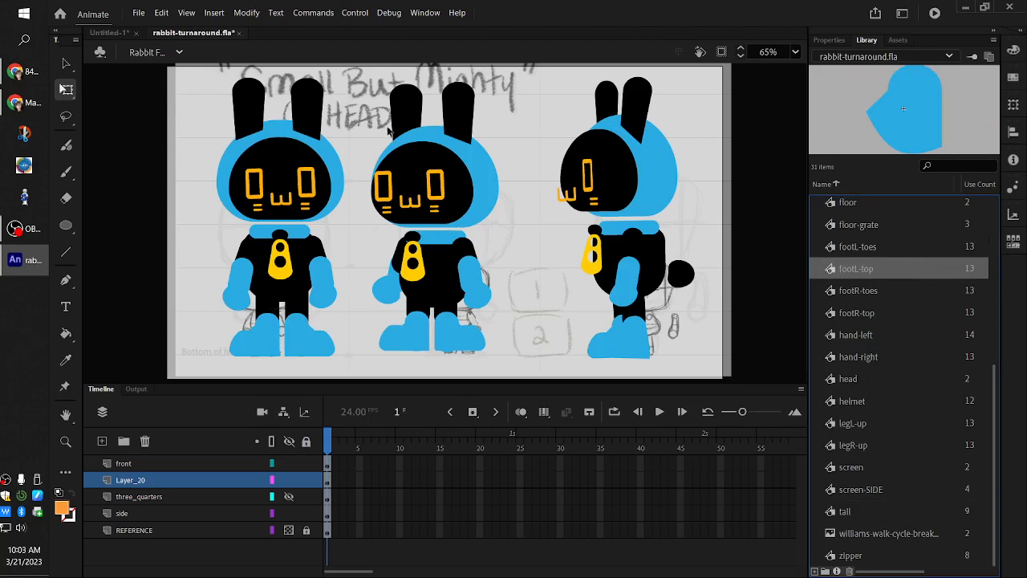
pyautogui.moveTo(366, 80); pyautogui.dragTo(528, 356)
pyautogui.moveTo(460, 309); pyautogui.dragTo(479, 310)
pyautogui.click(536, 301)
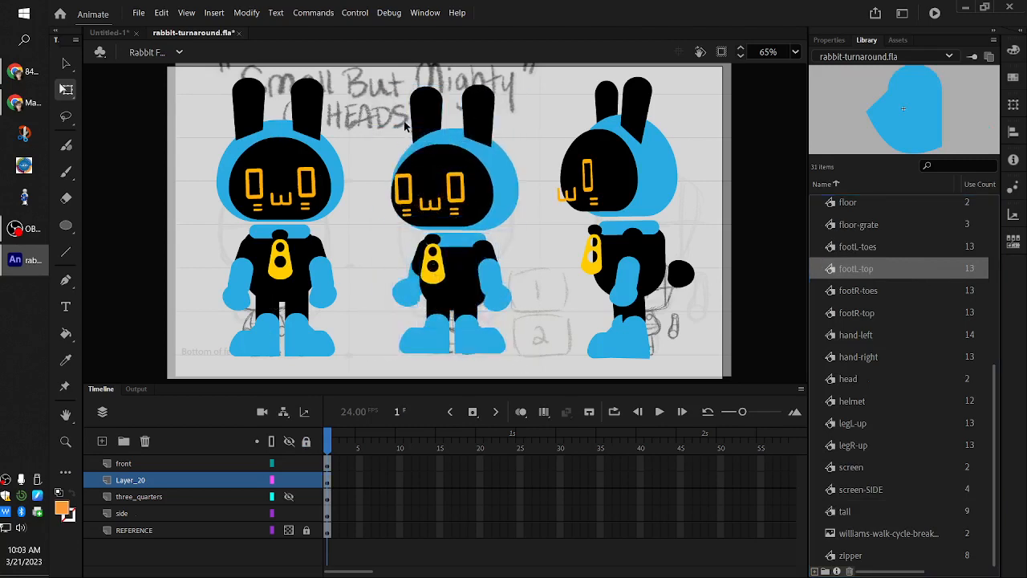
# Nudge the middle rabbit's face and zipper slightly to the right.
pyautogui.click(423, 202)
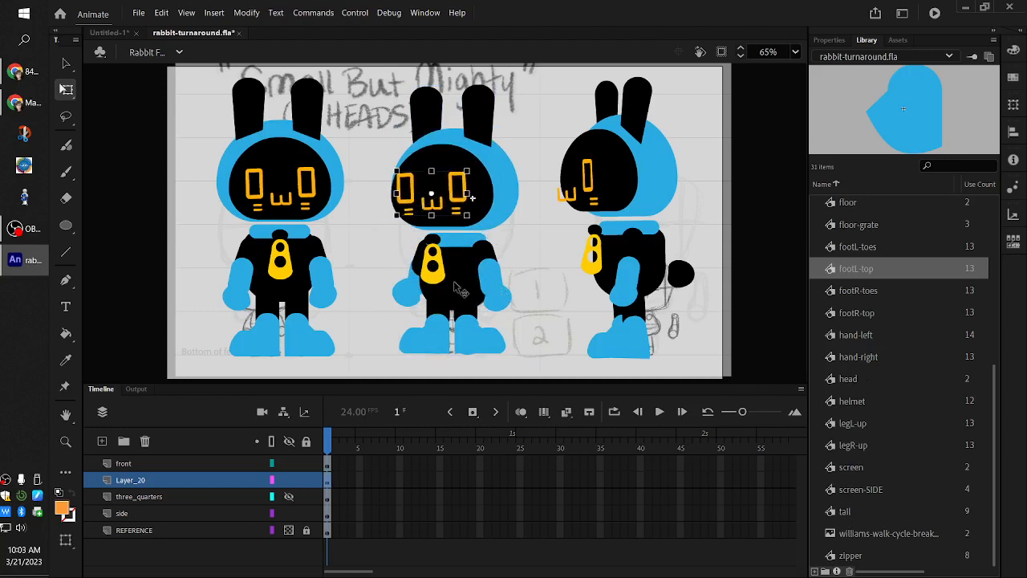
pyautogui.moveTo(446, 281); pyautogui.dragTo(451, 284)
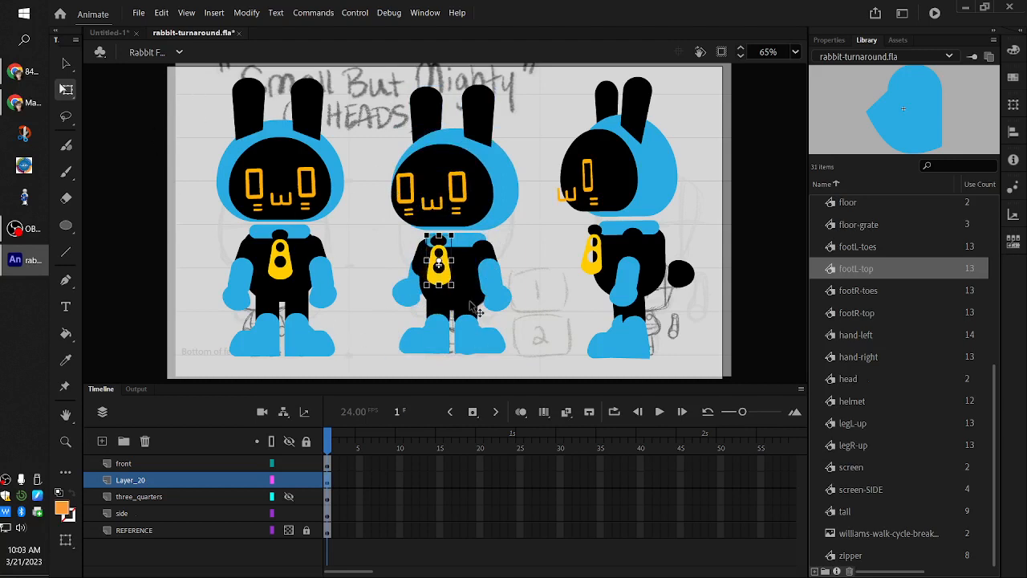
pyautogui.click(594, 329)
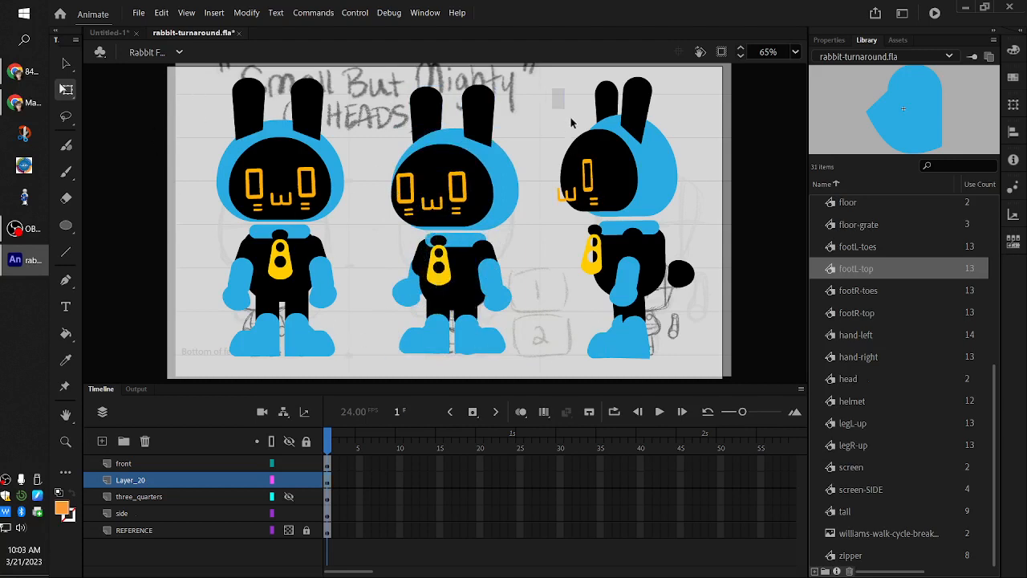
pyautogui.moveTo(553, 85); pyautogui.dragTo(699, 360)
pyautogui.click(713, 345)
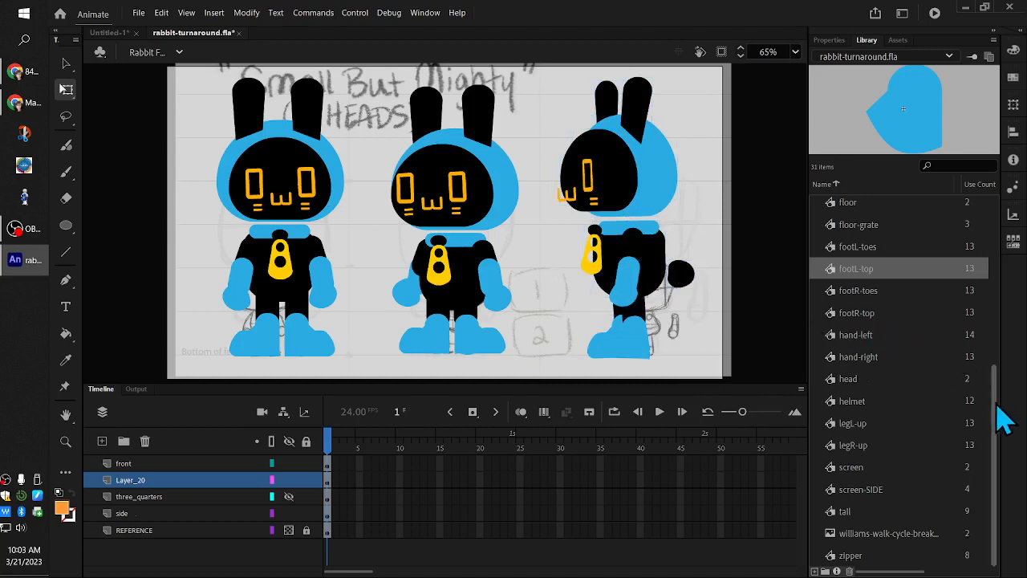
pyautogui.click(636, 108)
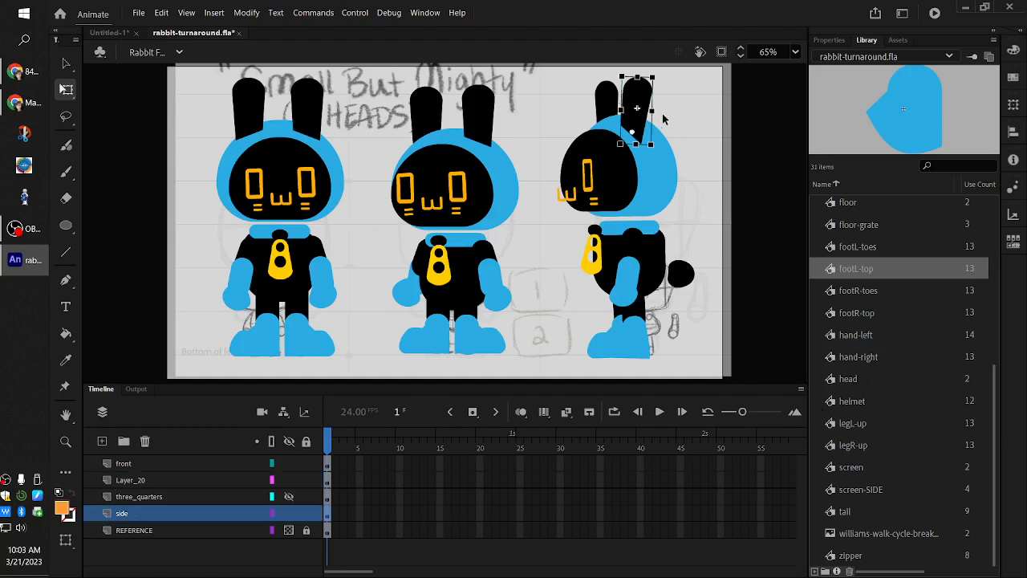
# Reposition the middle rabbit's ears on the helmet so they sit closer together.
pyautogui.click(440, 114)
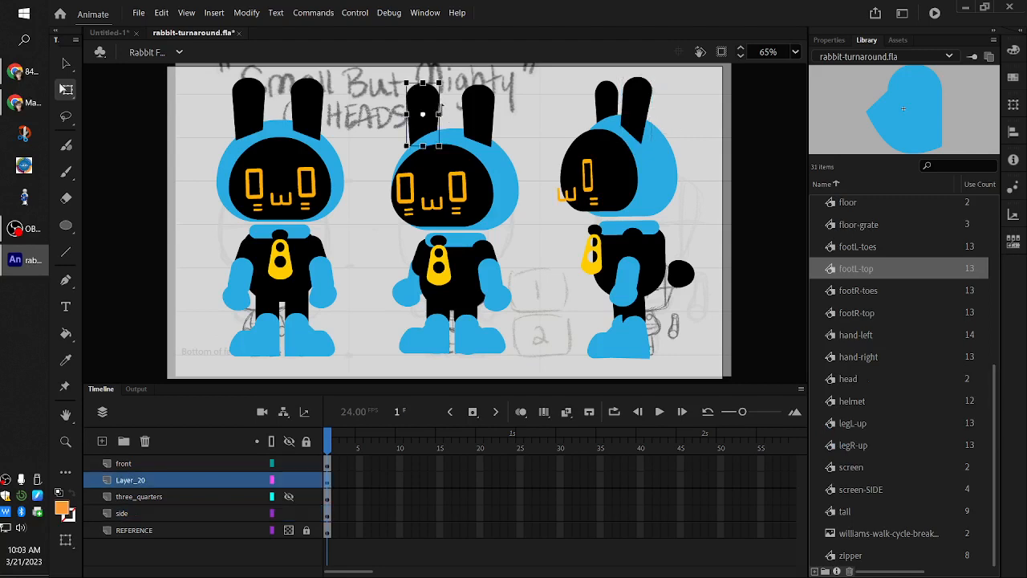
pyautogui.click(475, 117)
pyautogui.moveTo(474, 116); pyautogui.dragTo(472, 114)
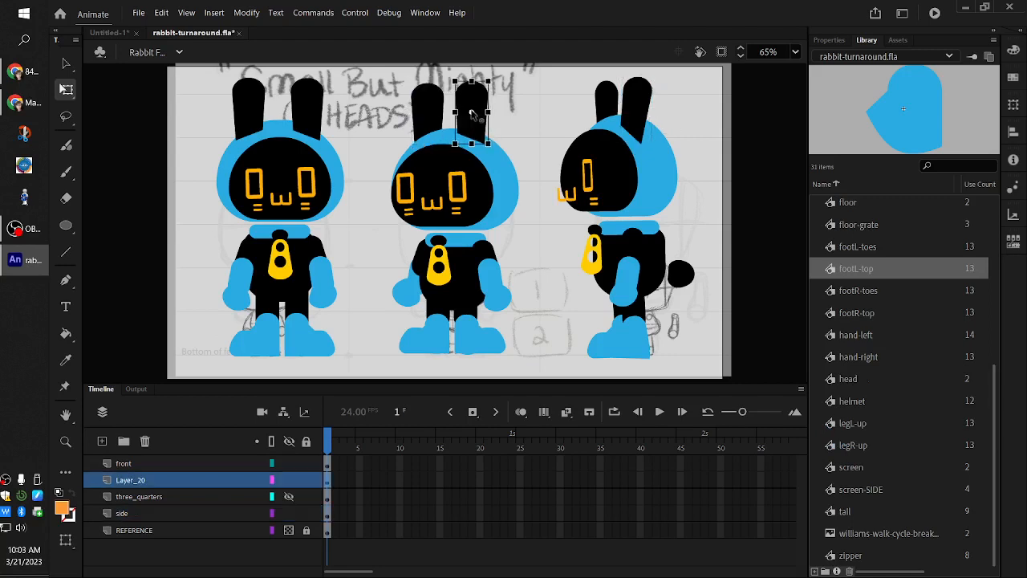
# Check the side-view rabbit's head parts and shift its helmet slightly forward, toward the face.
pyautogui.click(593, 199)
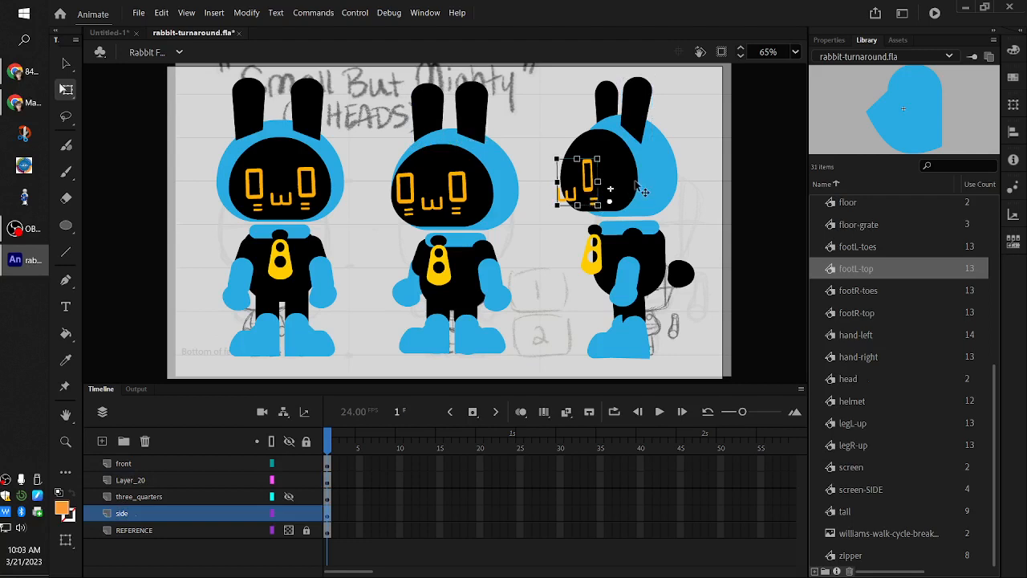
pyautogui.click(629, 193)
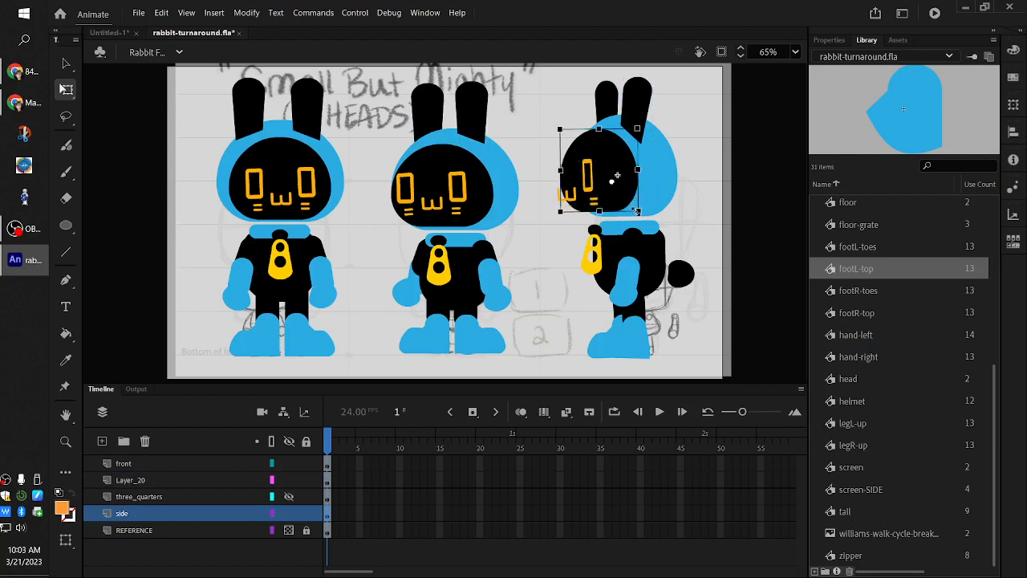
pyautogui.click(646, 110)
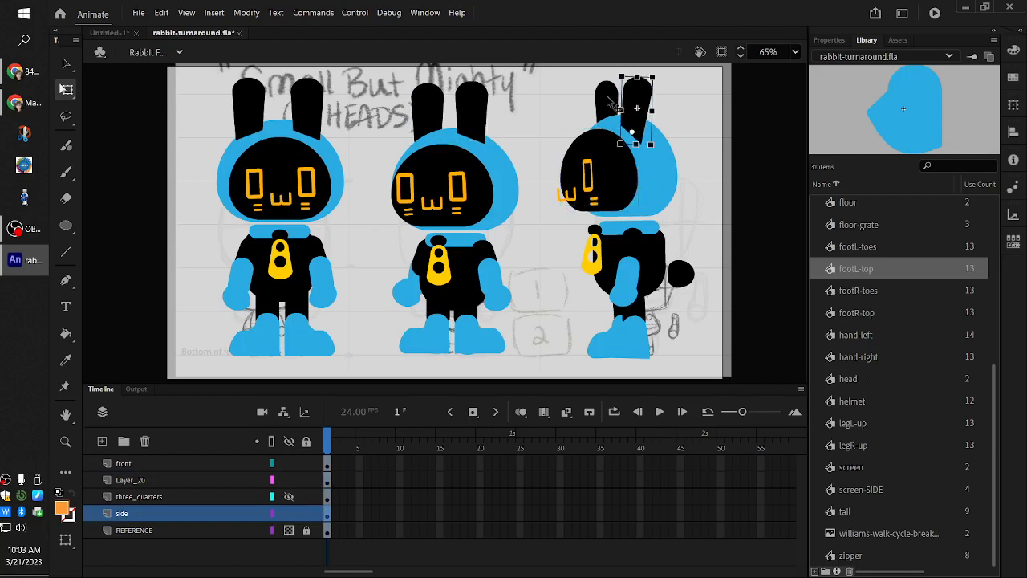
pyautogui.click(600, 95)
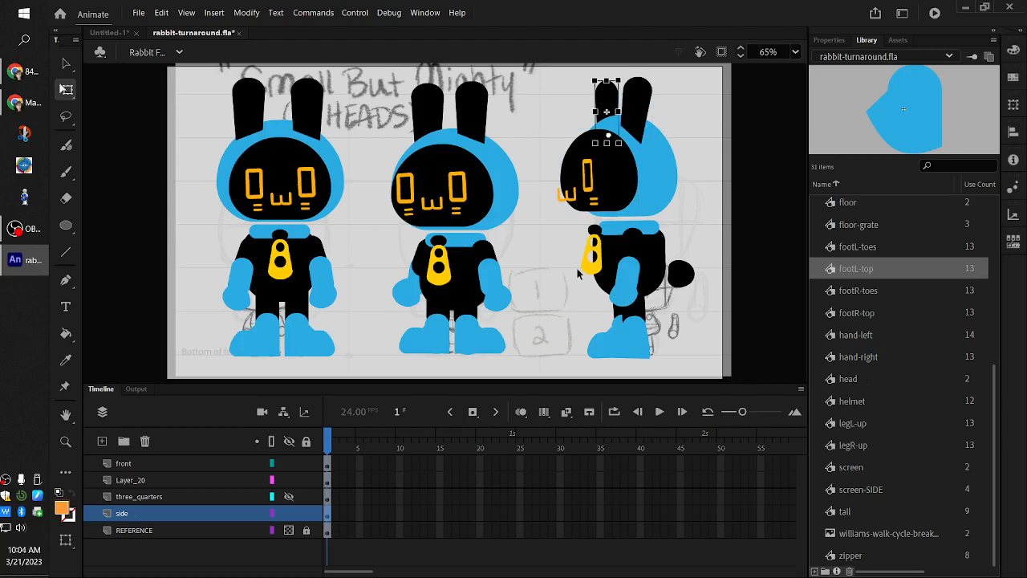
pyautogui.click(662, 160)
pyautogui.moveTo(678, 165); pyautogui.dragTo(659, 195)
pyautogui.click(715, 185)
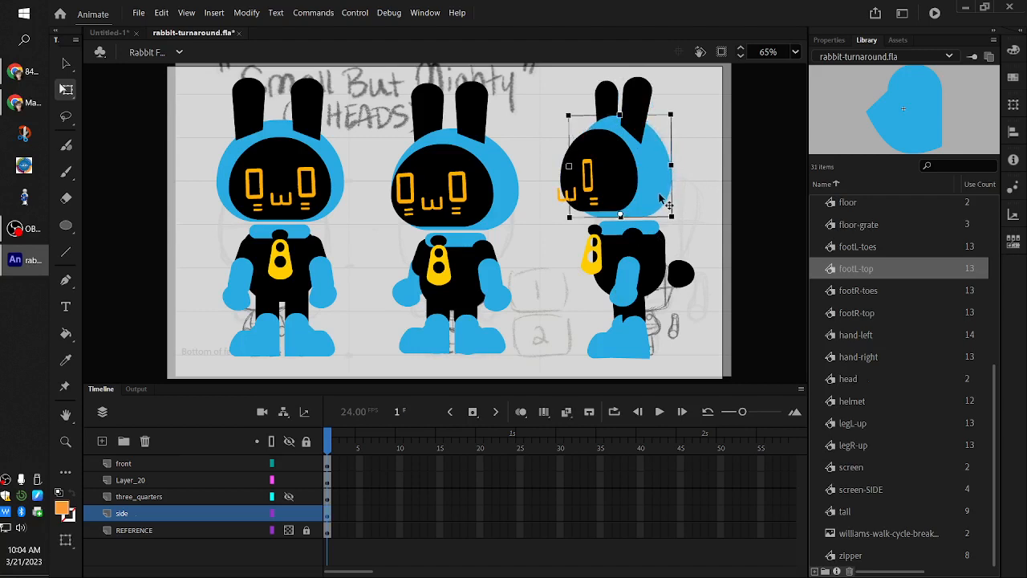
# Compare the two versions of the middle rabbit by alternating the visibility of Layer_20 and the three_quarters layer.
pyautogui.click(694, 208)
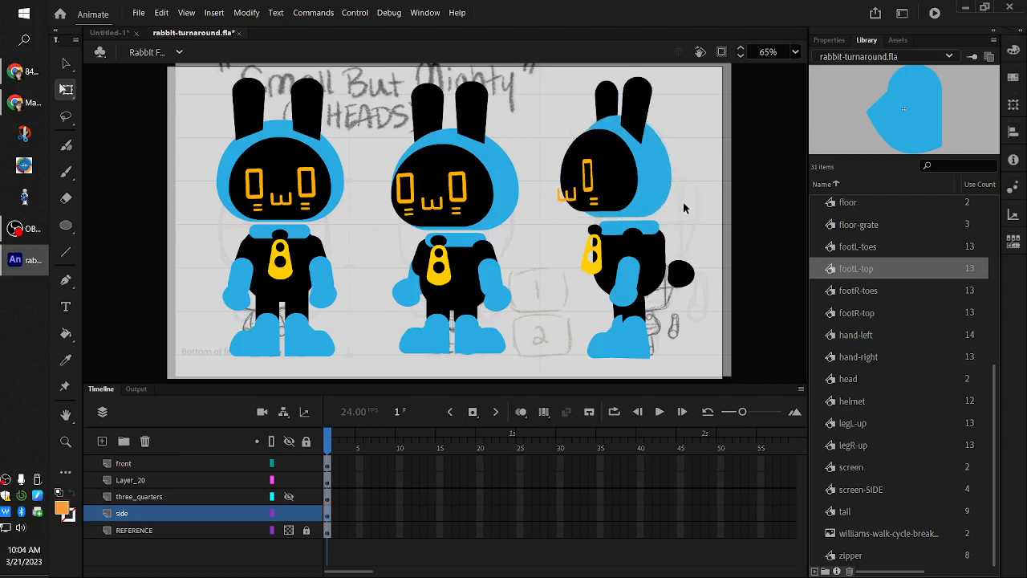
pyautogui.click(198, 464)
pyautogui.click(200, 482)
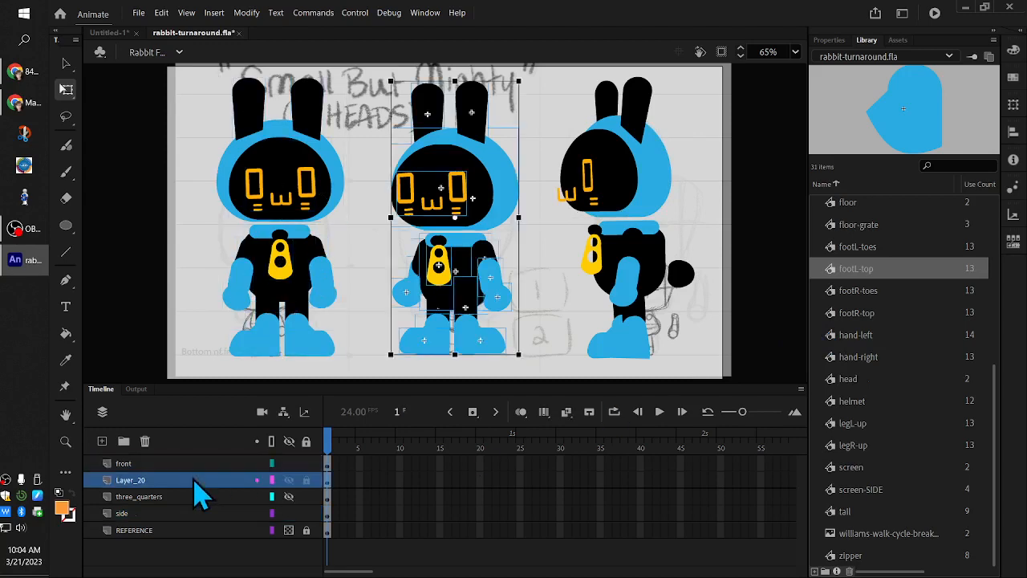
pyautogui.click(289, 480)
pyautogui.click(289, 496)
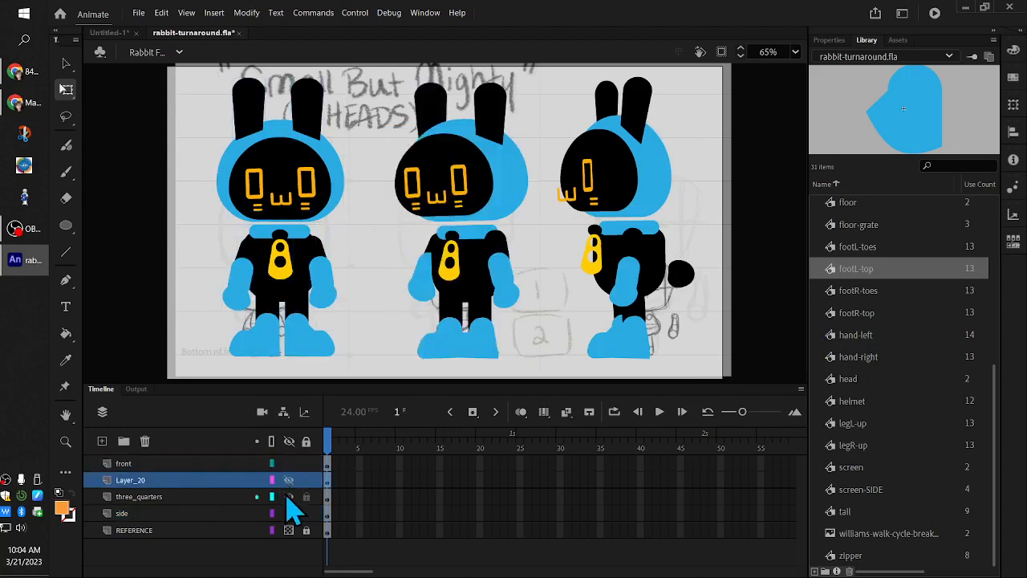
pyautogui.click(288, 495)
pyautogui.click(290, 481)
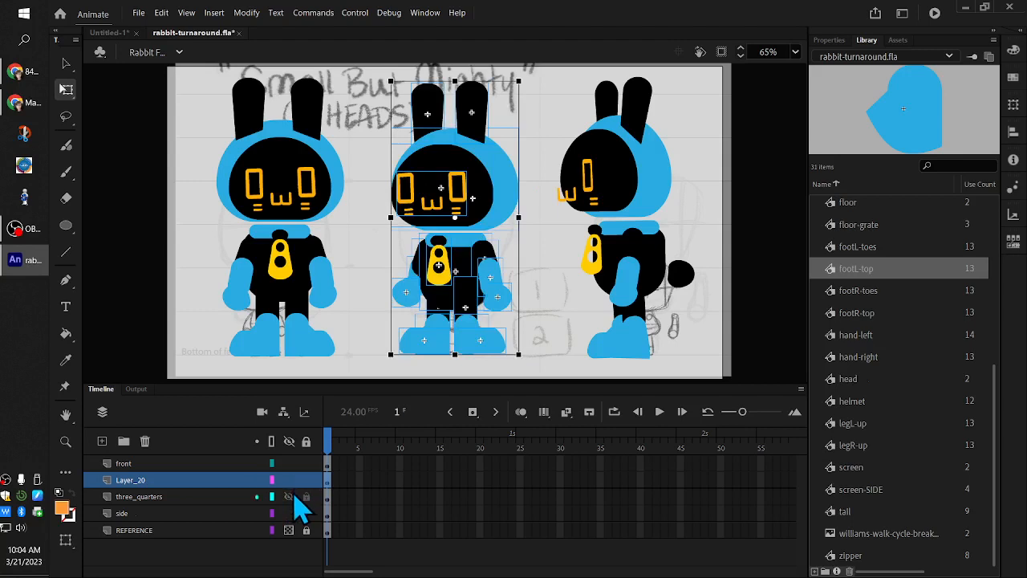
pyautogui.click(289, 493)
pyautogui.click(289, 481)
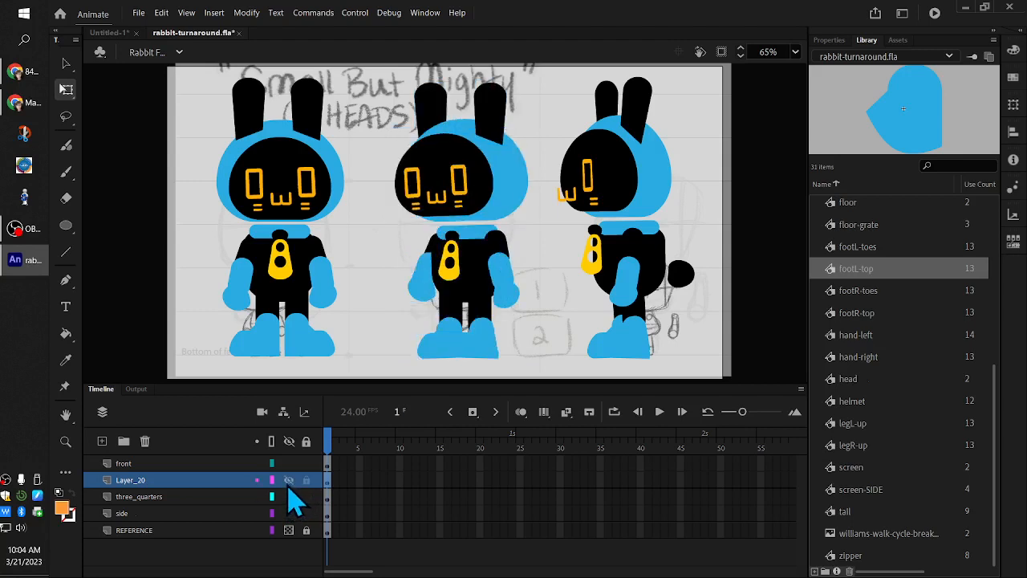
# Show the rabbit on Layer_20 again and delete the old three_quarters layer.
pyautogui.click(289, 480)
pyautogui.click(288, 496)
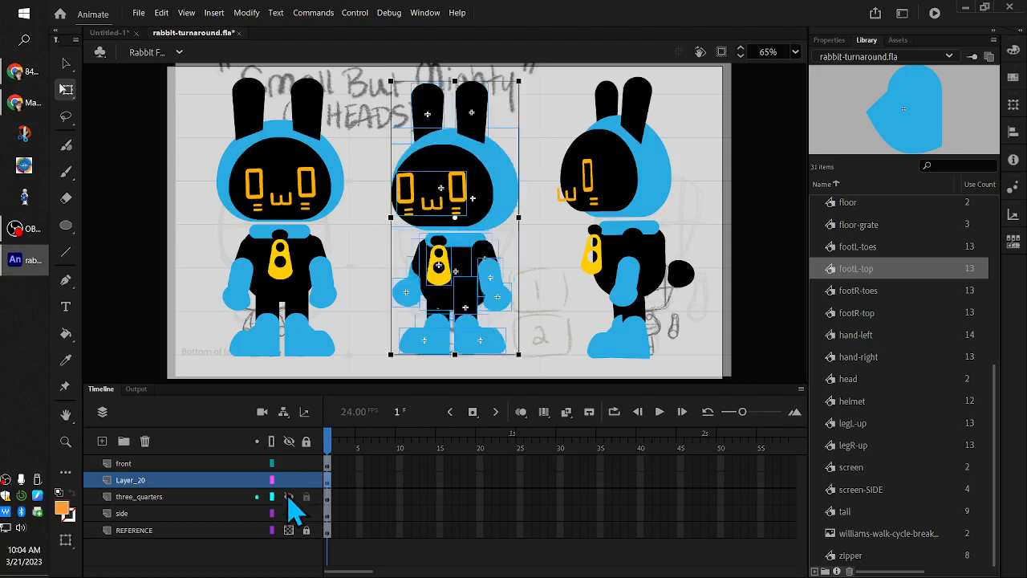
pyautogui.click(179, 499)
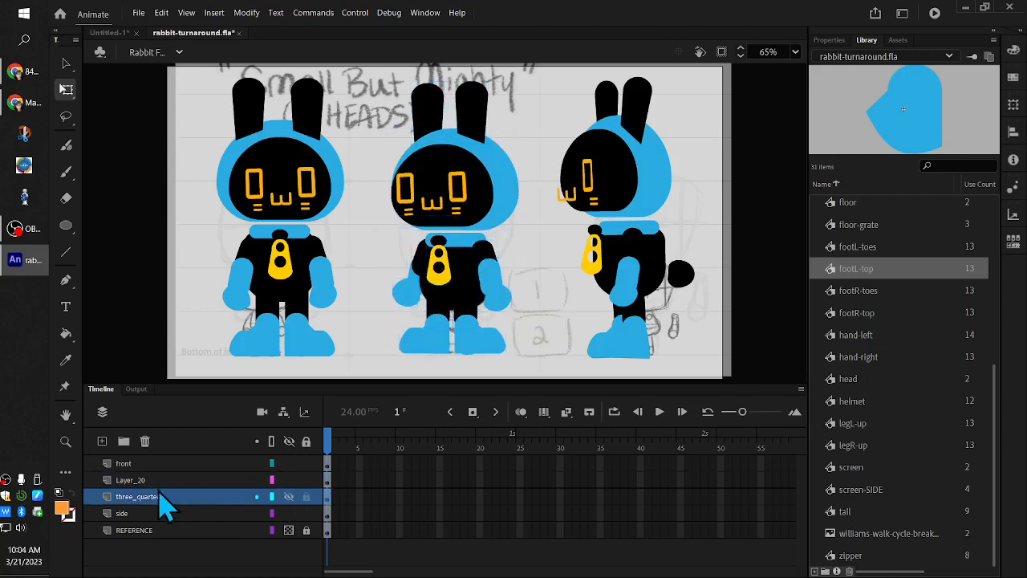
pyautogui.click(144, 441)
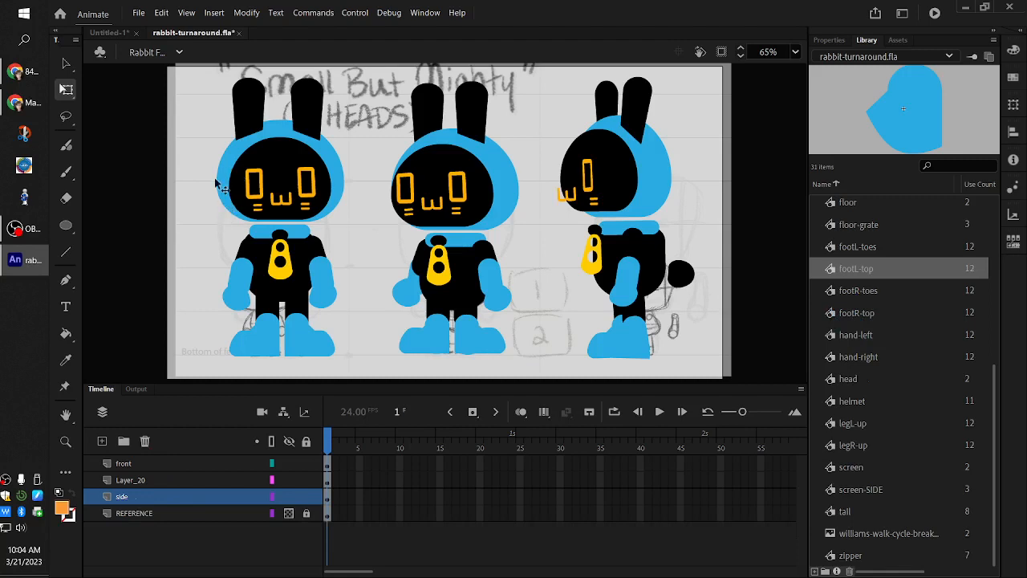
# Select the front rabbit's helmet and look through the full list of body-part symbols in the library.
pyautogui.click(277, 141)
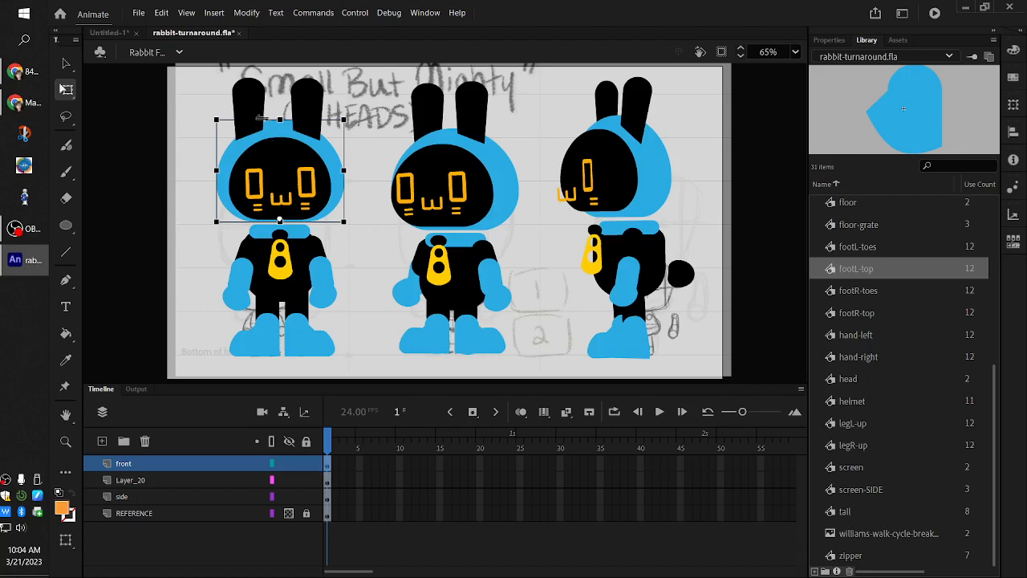
pyautogui.click(183, 194)
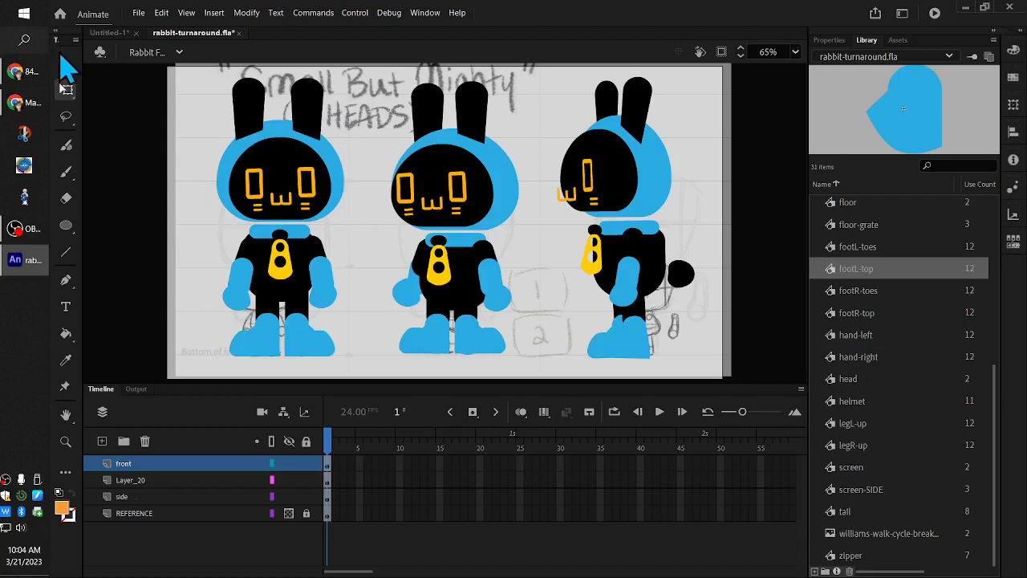
pyautogui.click(271, 125)
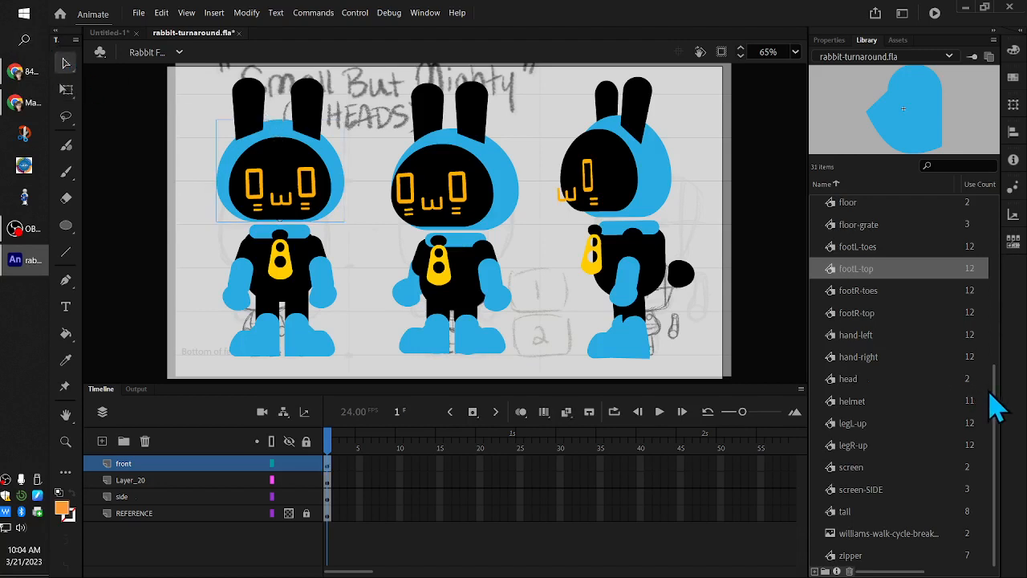
pyautogui.moveTo(995, 409); pyautogui.dragTo(1008, 199)
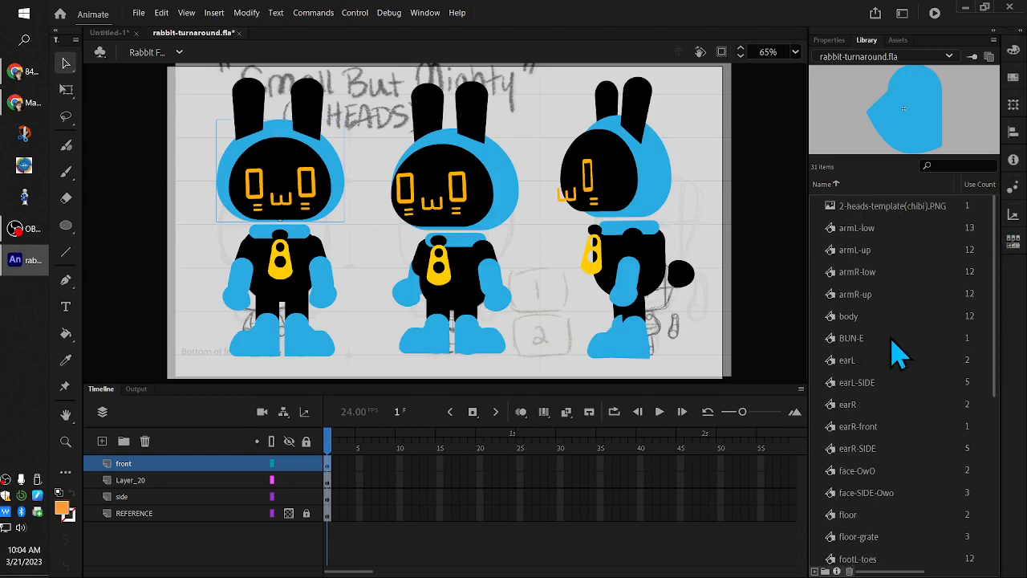
pyautogui.scroll(-5, 894, 484)
pyautogui.scroll(3, 899, 485)
pyautogui.scroll(2, 894, 477)
pyautogui.scroll(-5, 899, 231)
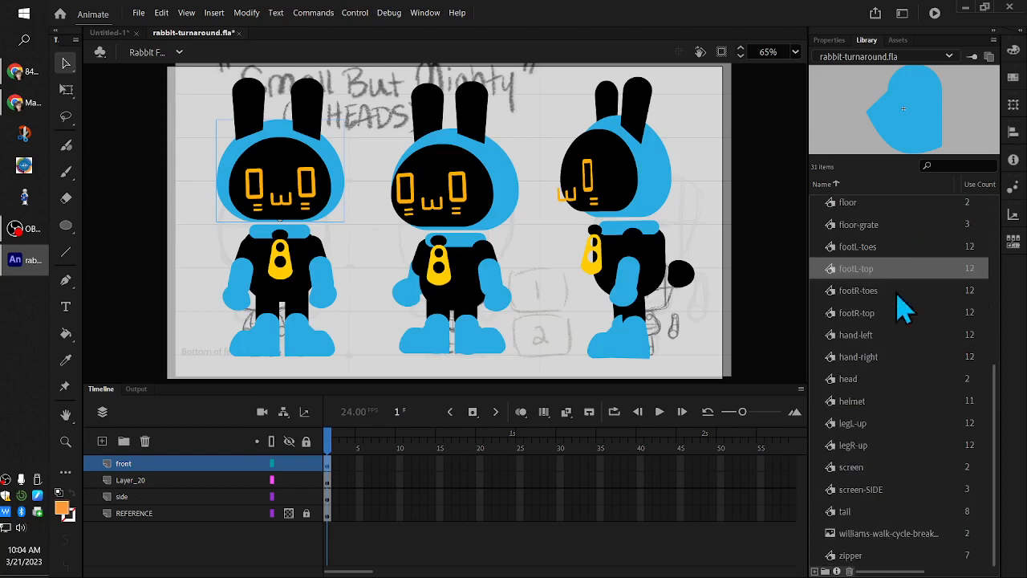
pyautogui.scroll(5, 900, 351)
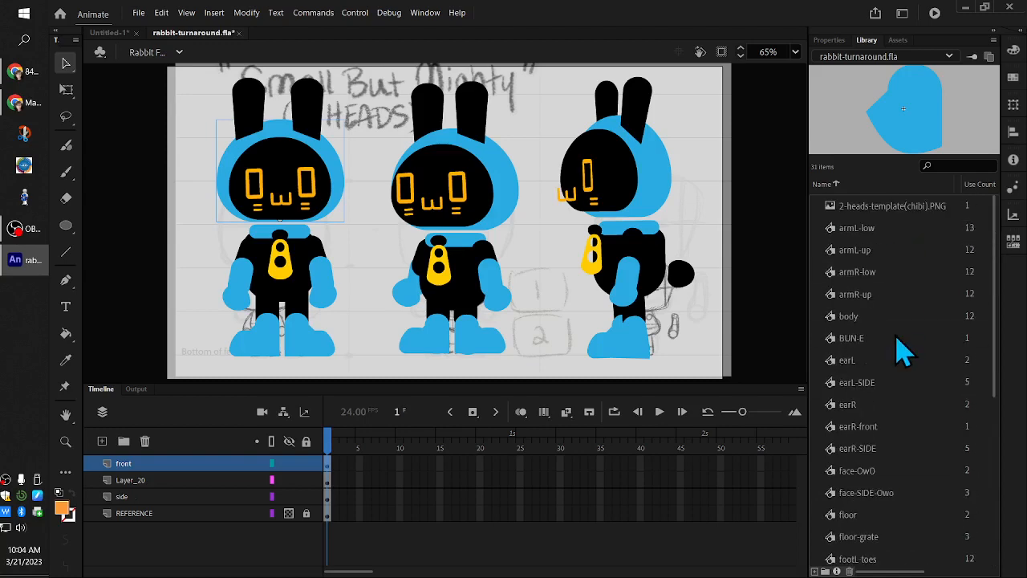
pyautogui.scroll(-5, 899, 350)
pyautogui.scroll(5, 878, 324)
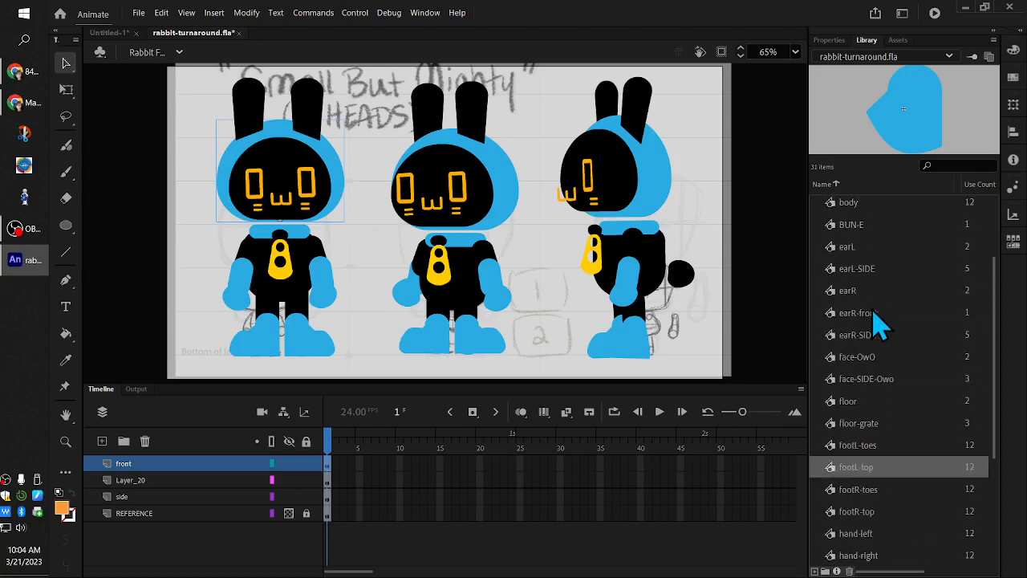
pyautogui.click(374, 154)
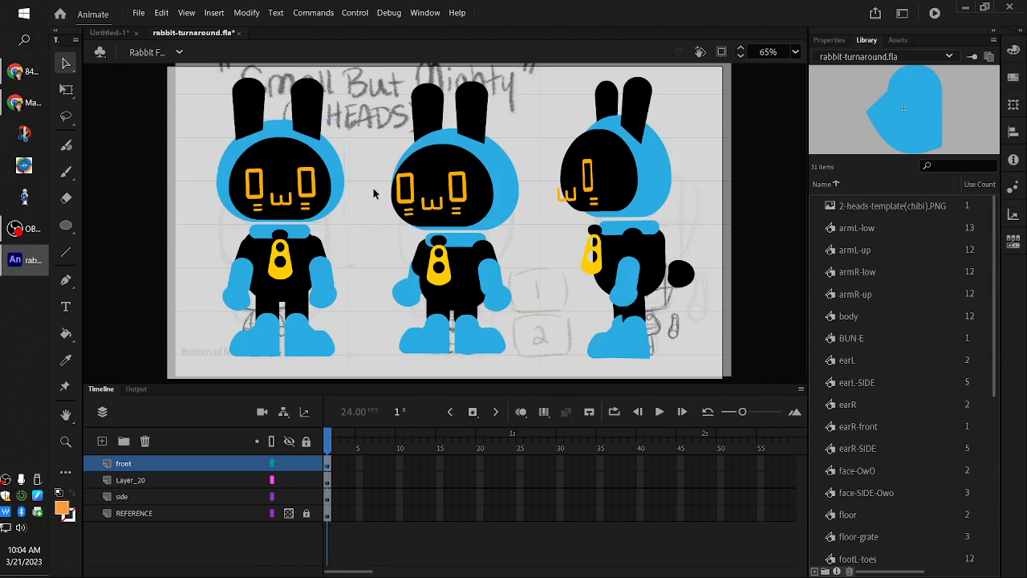
pyautogui.click(327, 252)
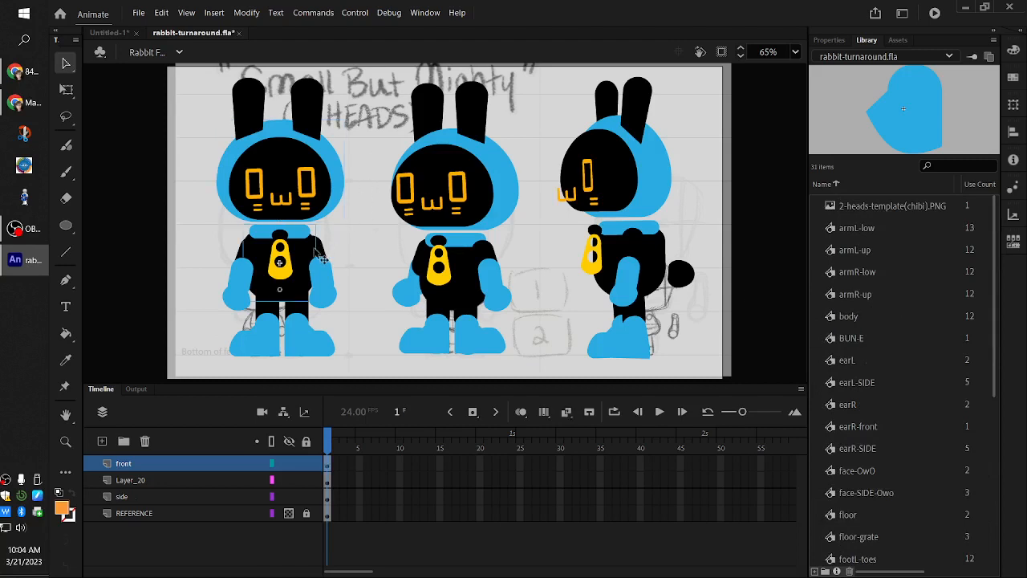
pyautogui.click(139, 13)
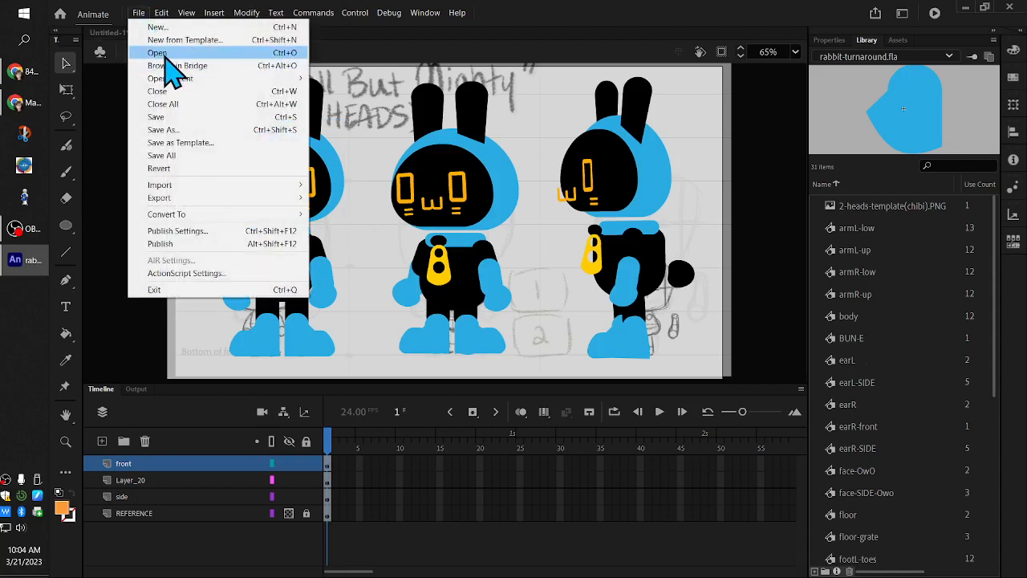
pyautogui.moveTo(170, 80)
pyautogui.click(107, 111)
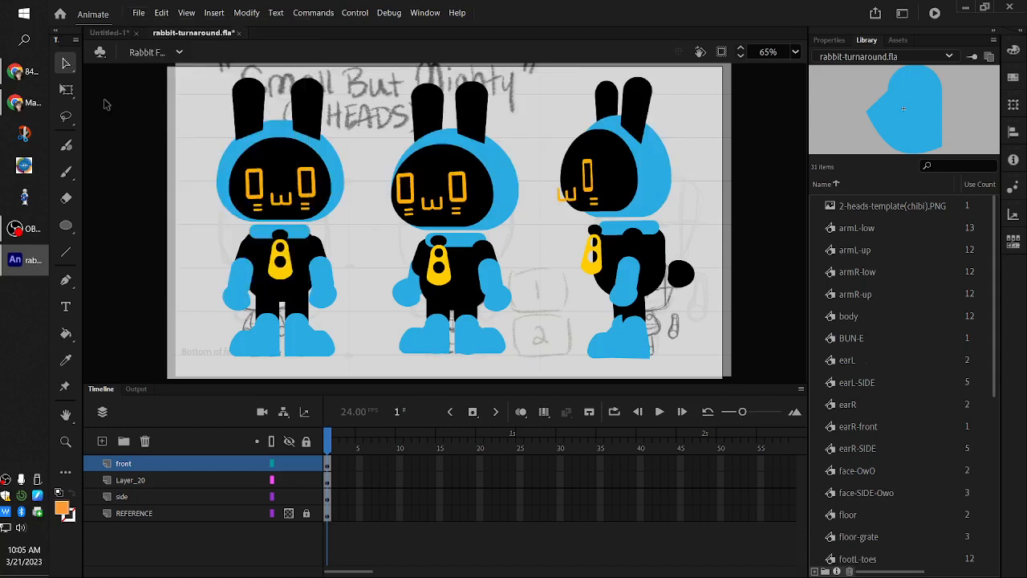
pyautogui.click(259, 255)
pyautogui.click(359, 231)
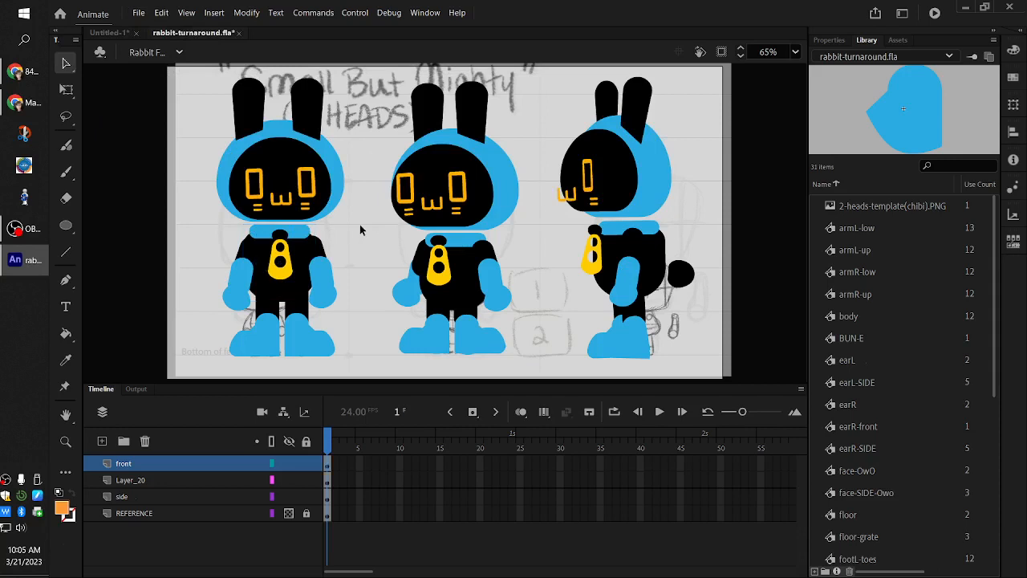